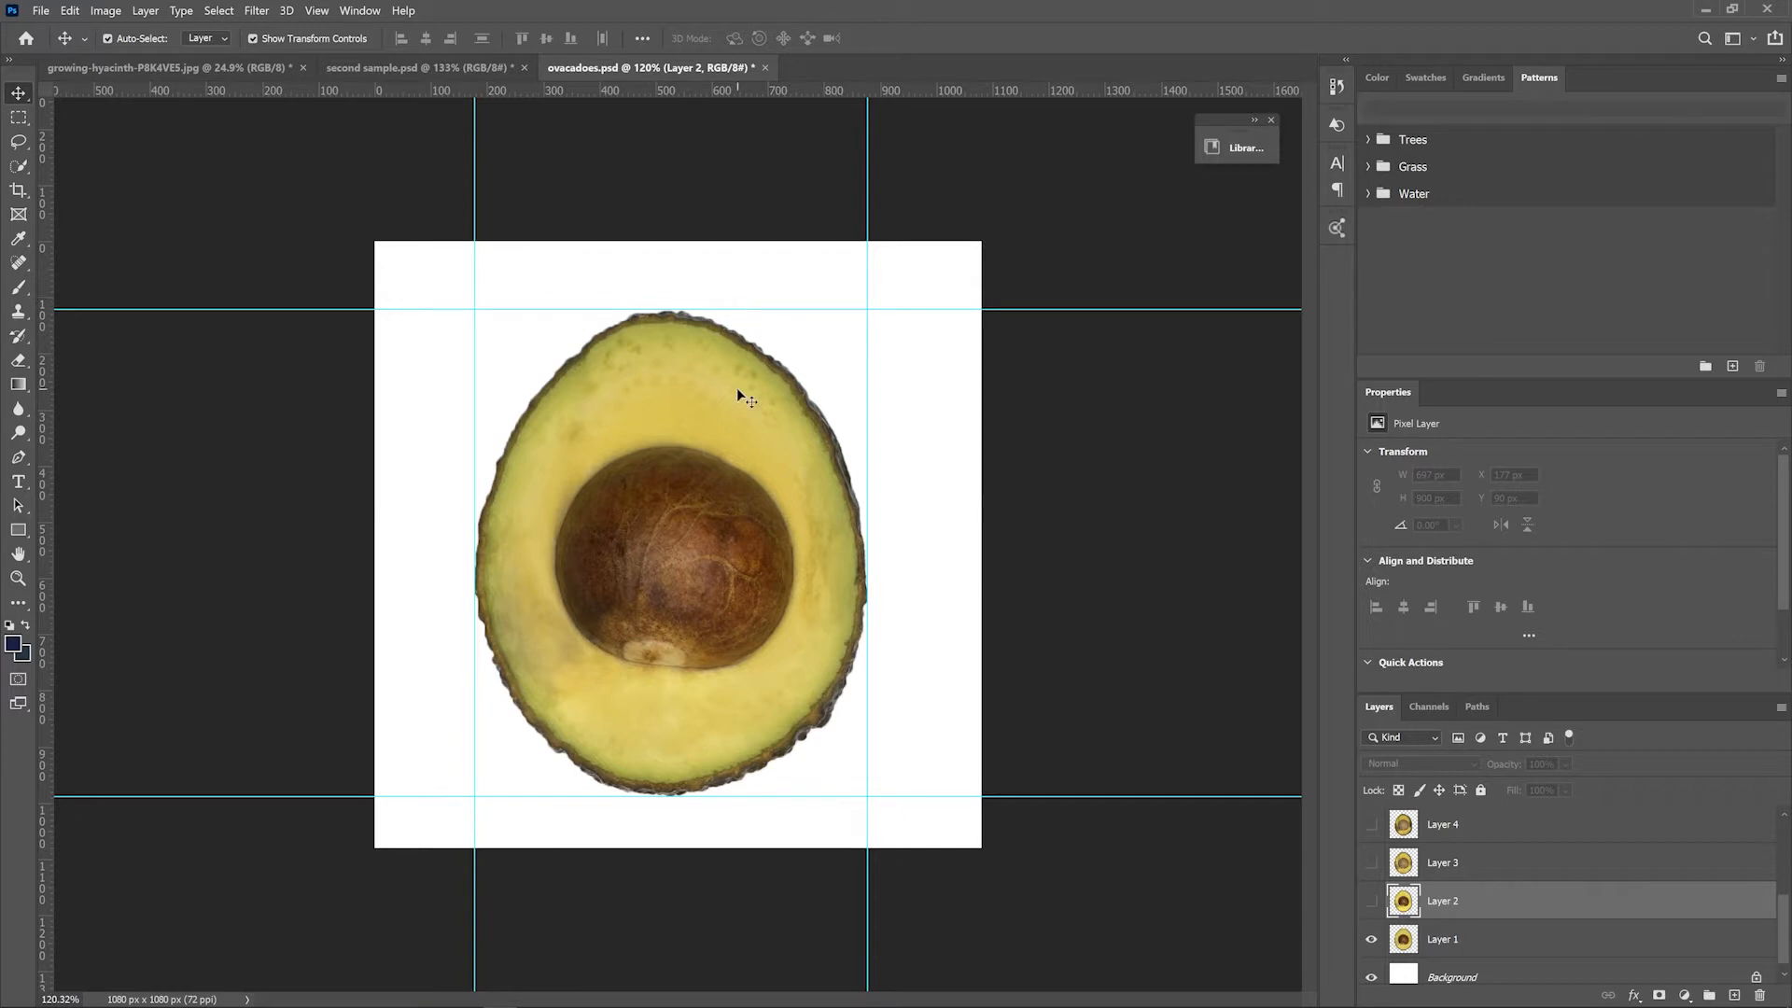
Step: Preview the avocado stages by toggling the visibility of Layers 1 to 4, keeping only Layer 1 shown above the background
{"action": "left_click", "coordinate": [1372, 901]}
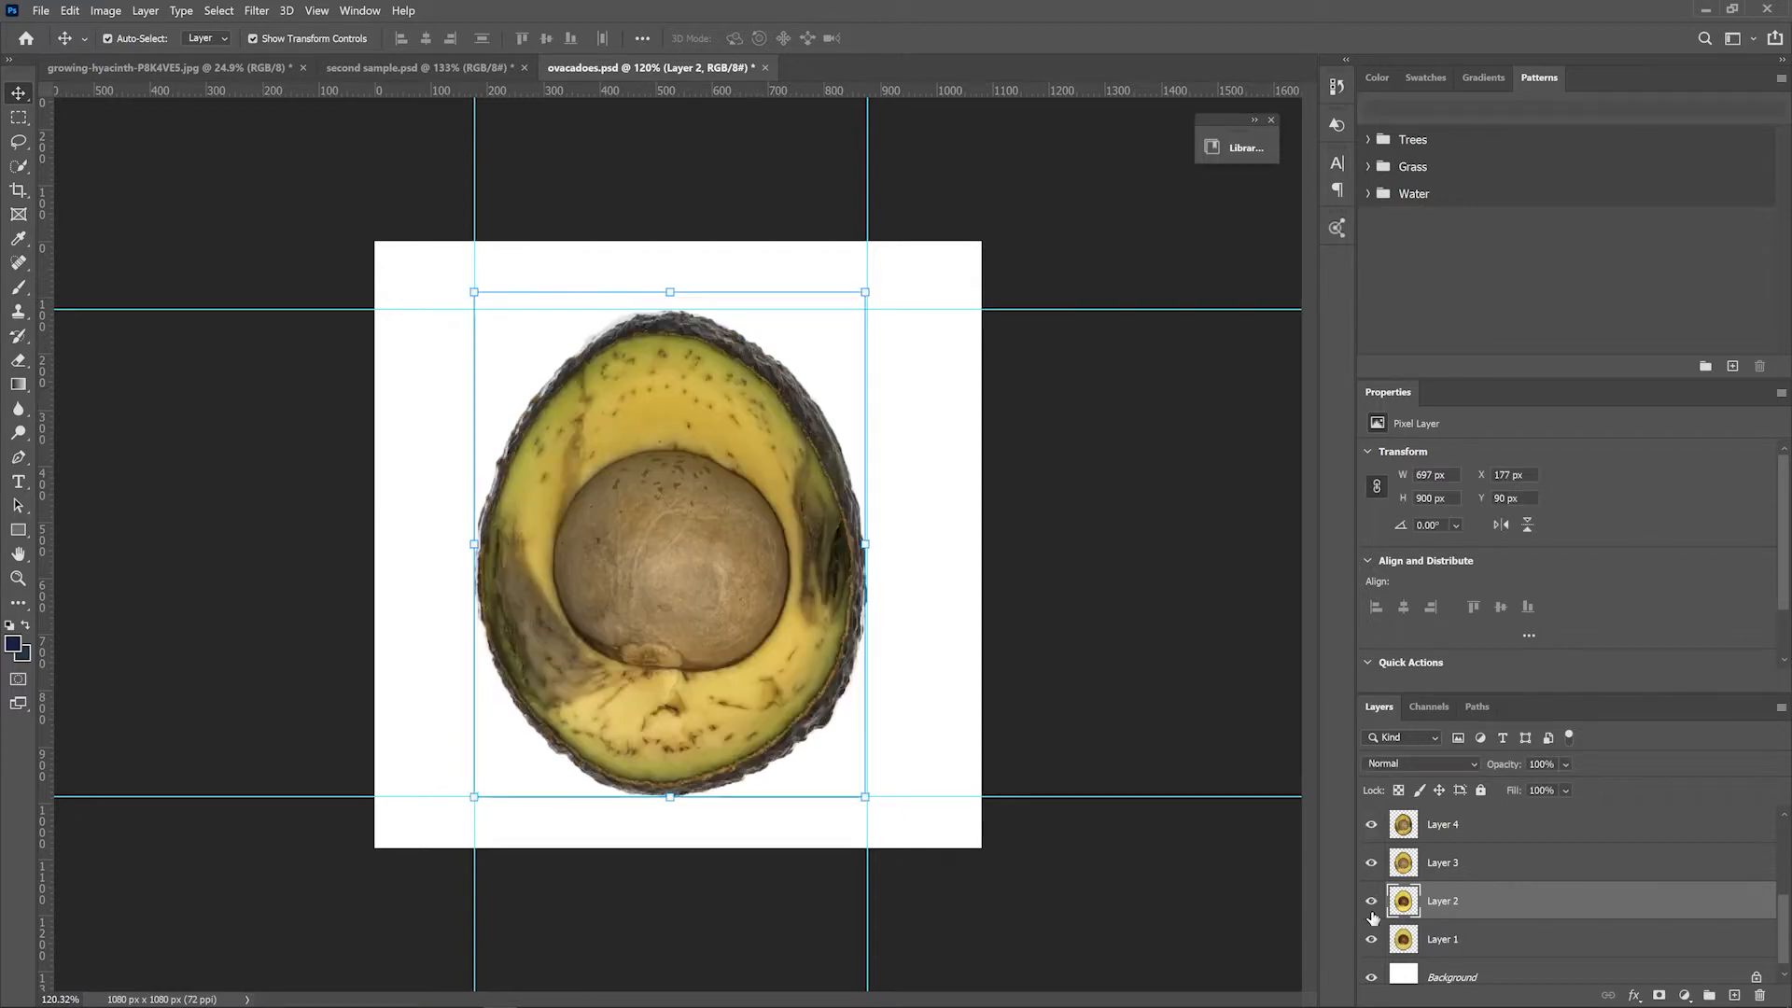
{"action": "left_click", "coordinate": [1374, 868]}
{"action": "left_click", "coordinate": [1372, 901]}
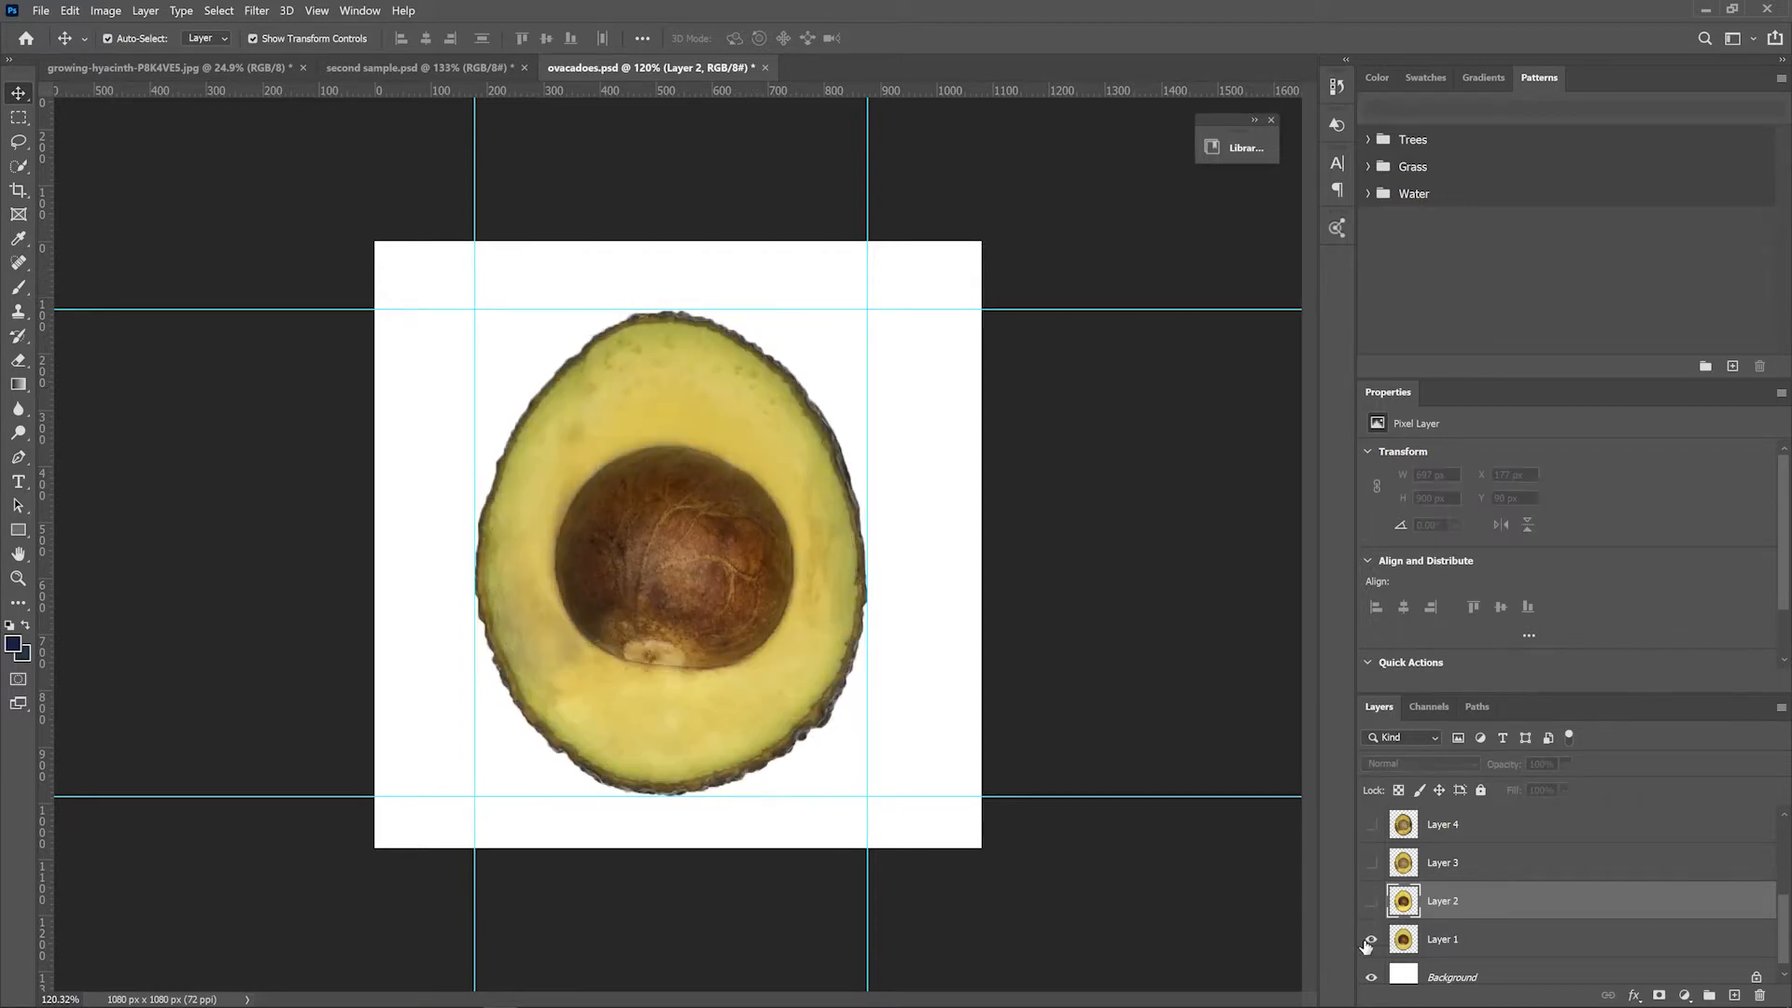
{"action": "left_click", "coordinate": [1371, 939]}
{"action": "left_click", "coordinate": [1370, 927]}
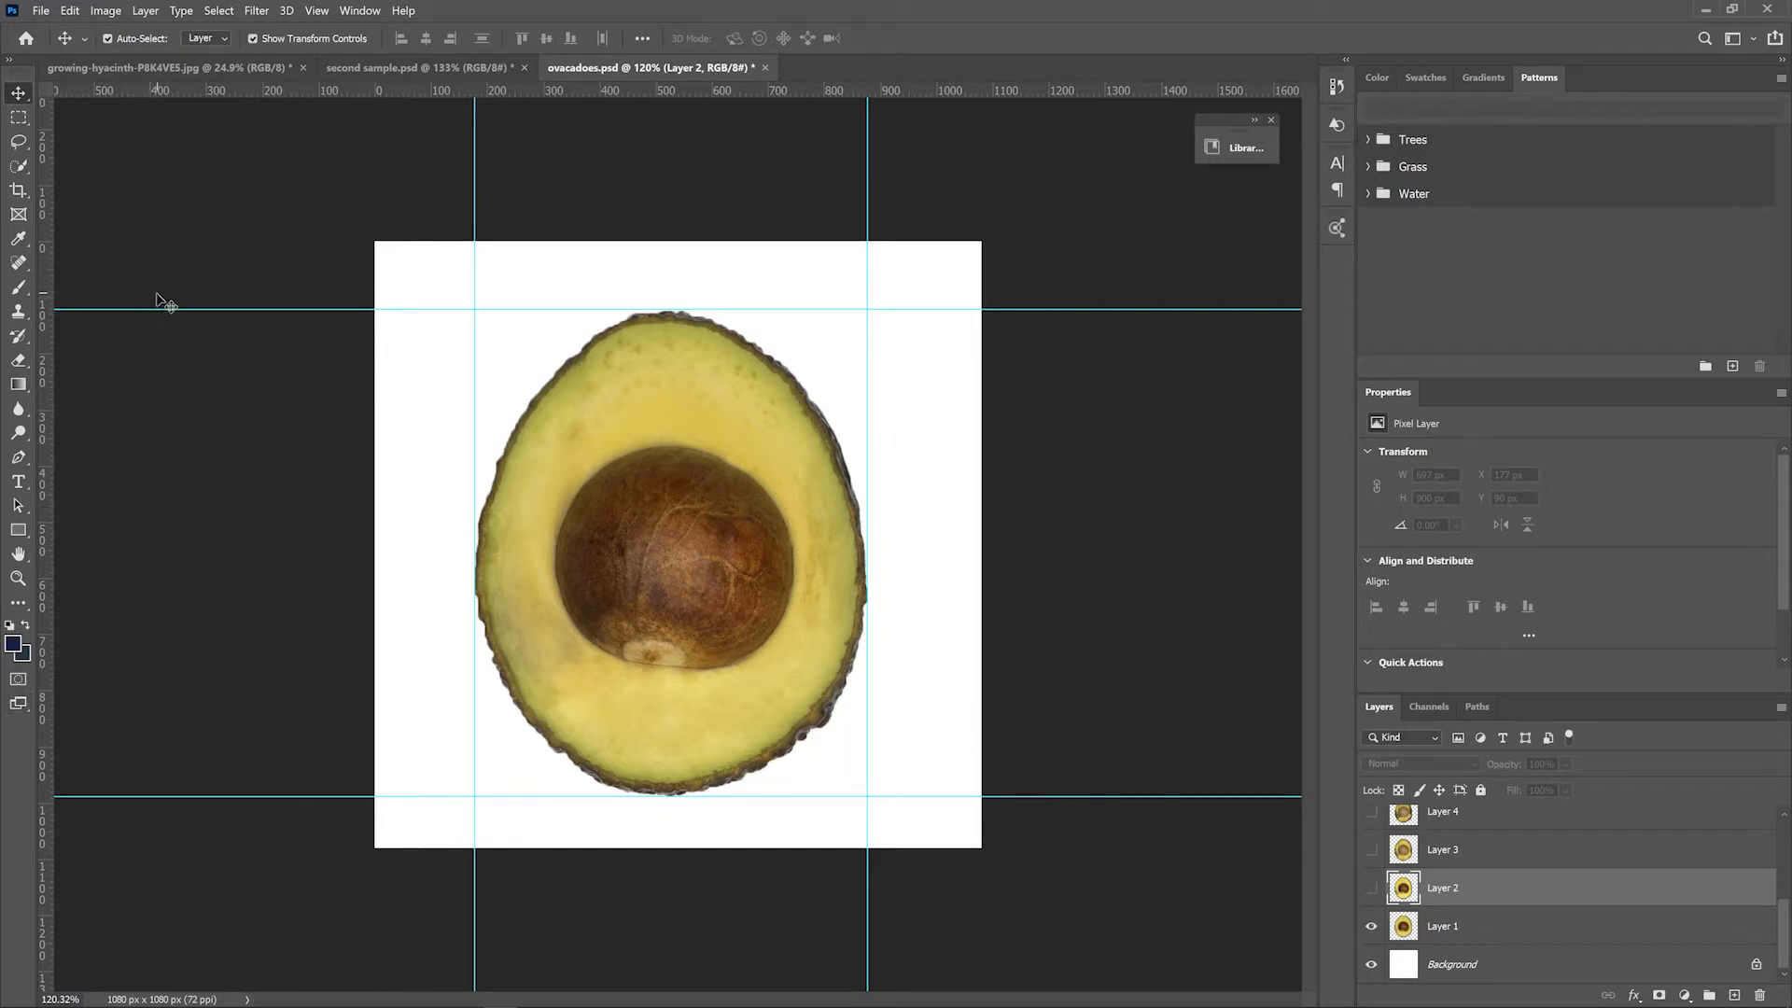
Step: Open the Timeline and create a frame animation with Layer 1 selected for the first frame
{"action": "left_click", "coordinate": [361, 11]}
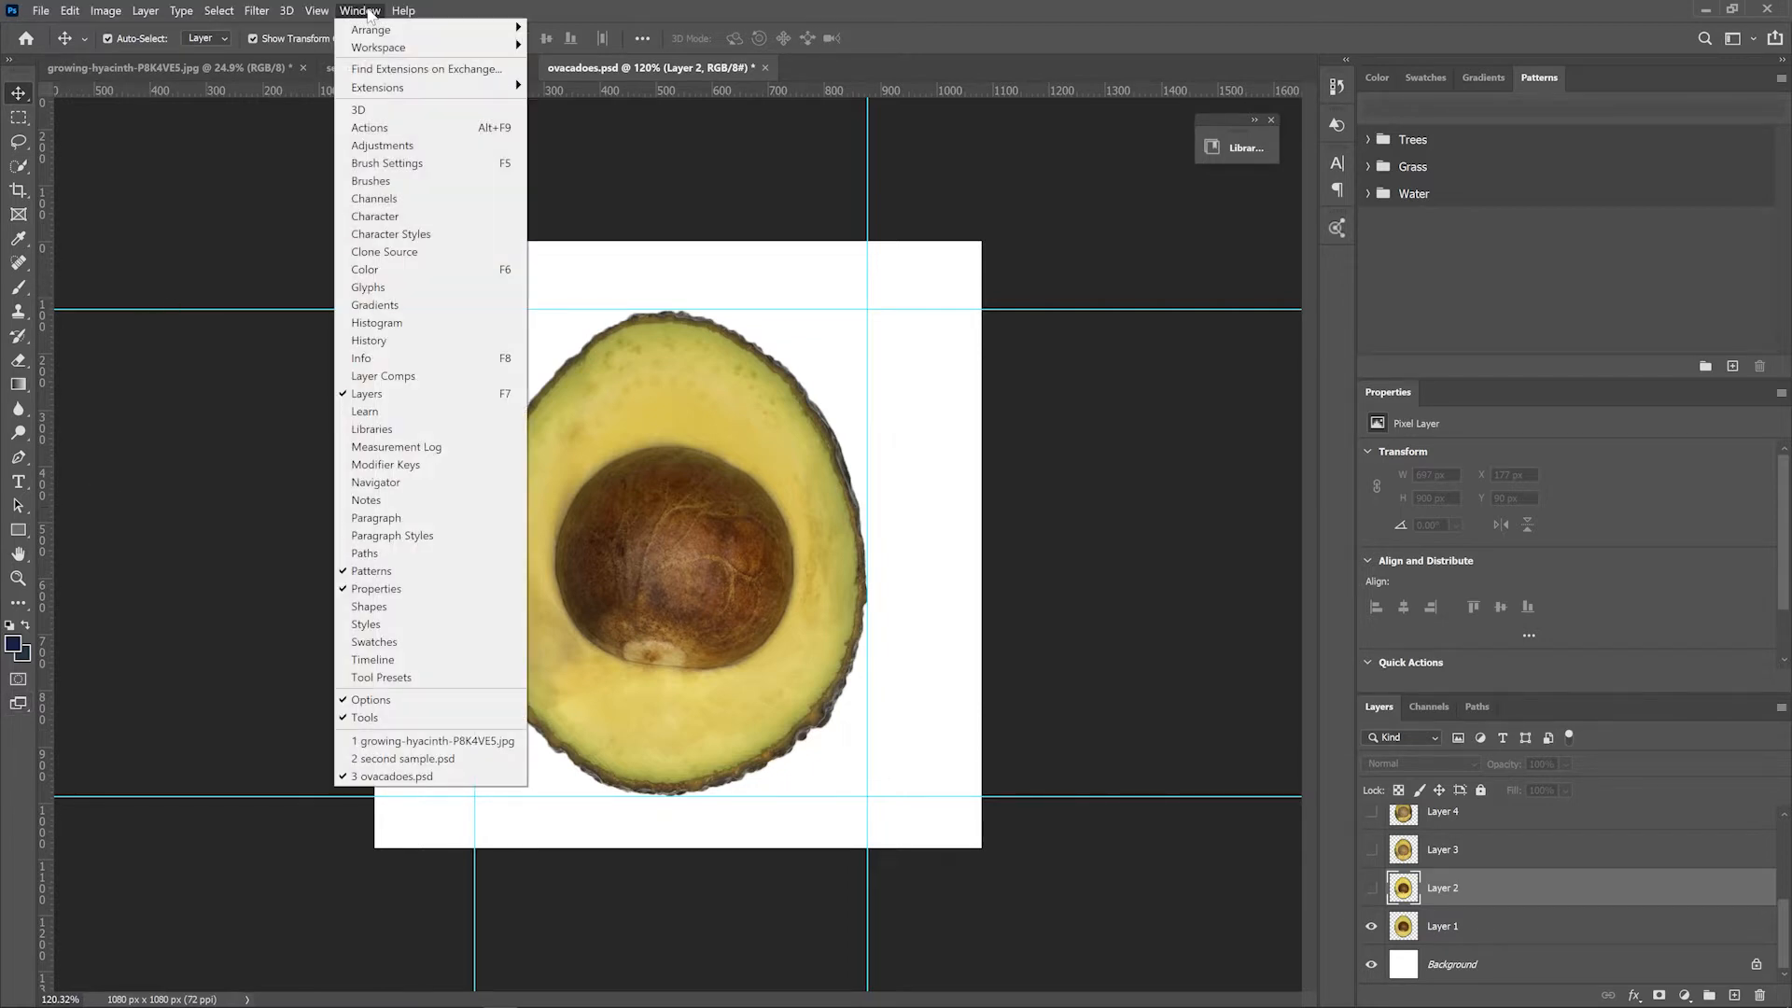
{"action": "left_click", "coordinate": [392, 660]}
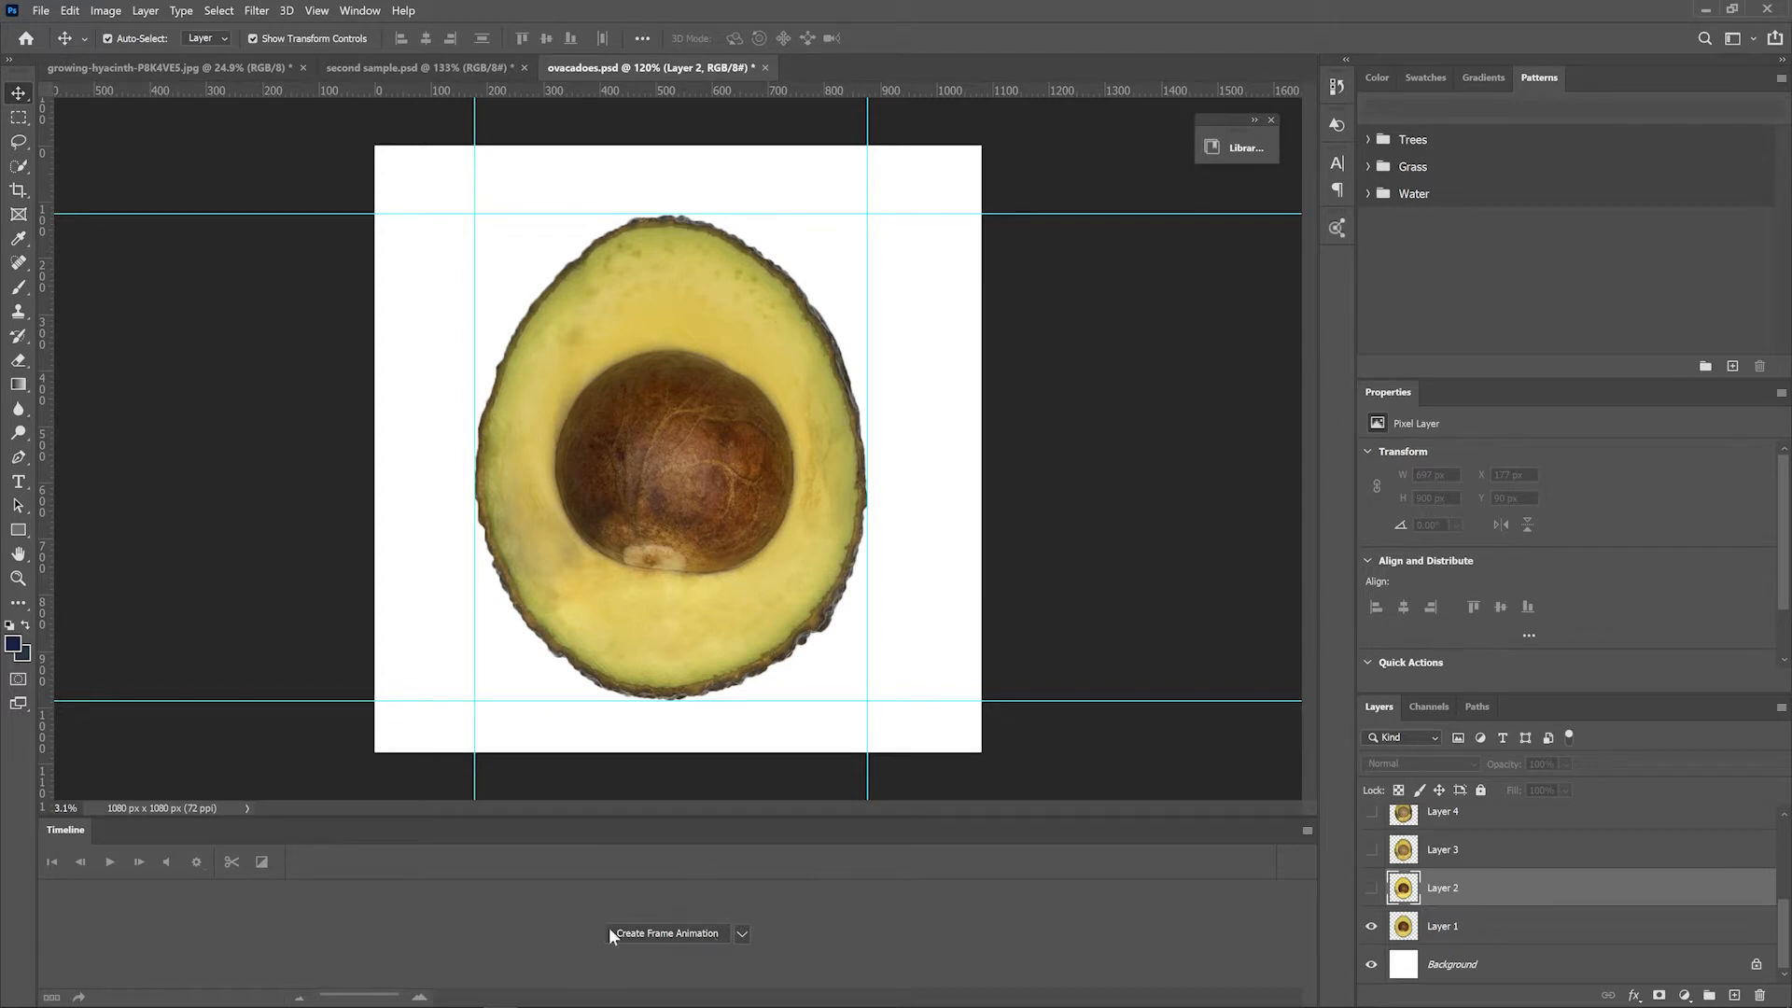
{"action": "left_click", "coordinate": [743, 934]}
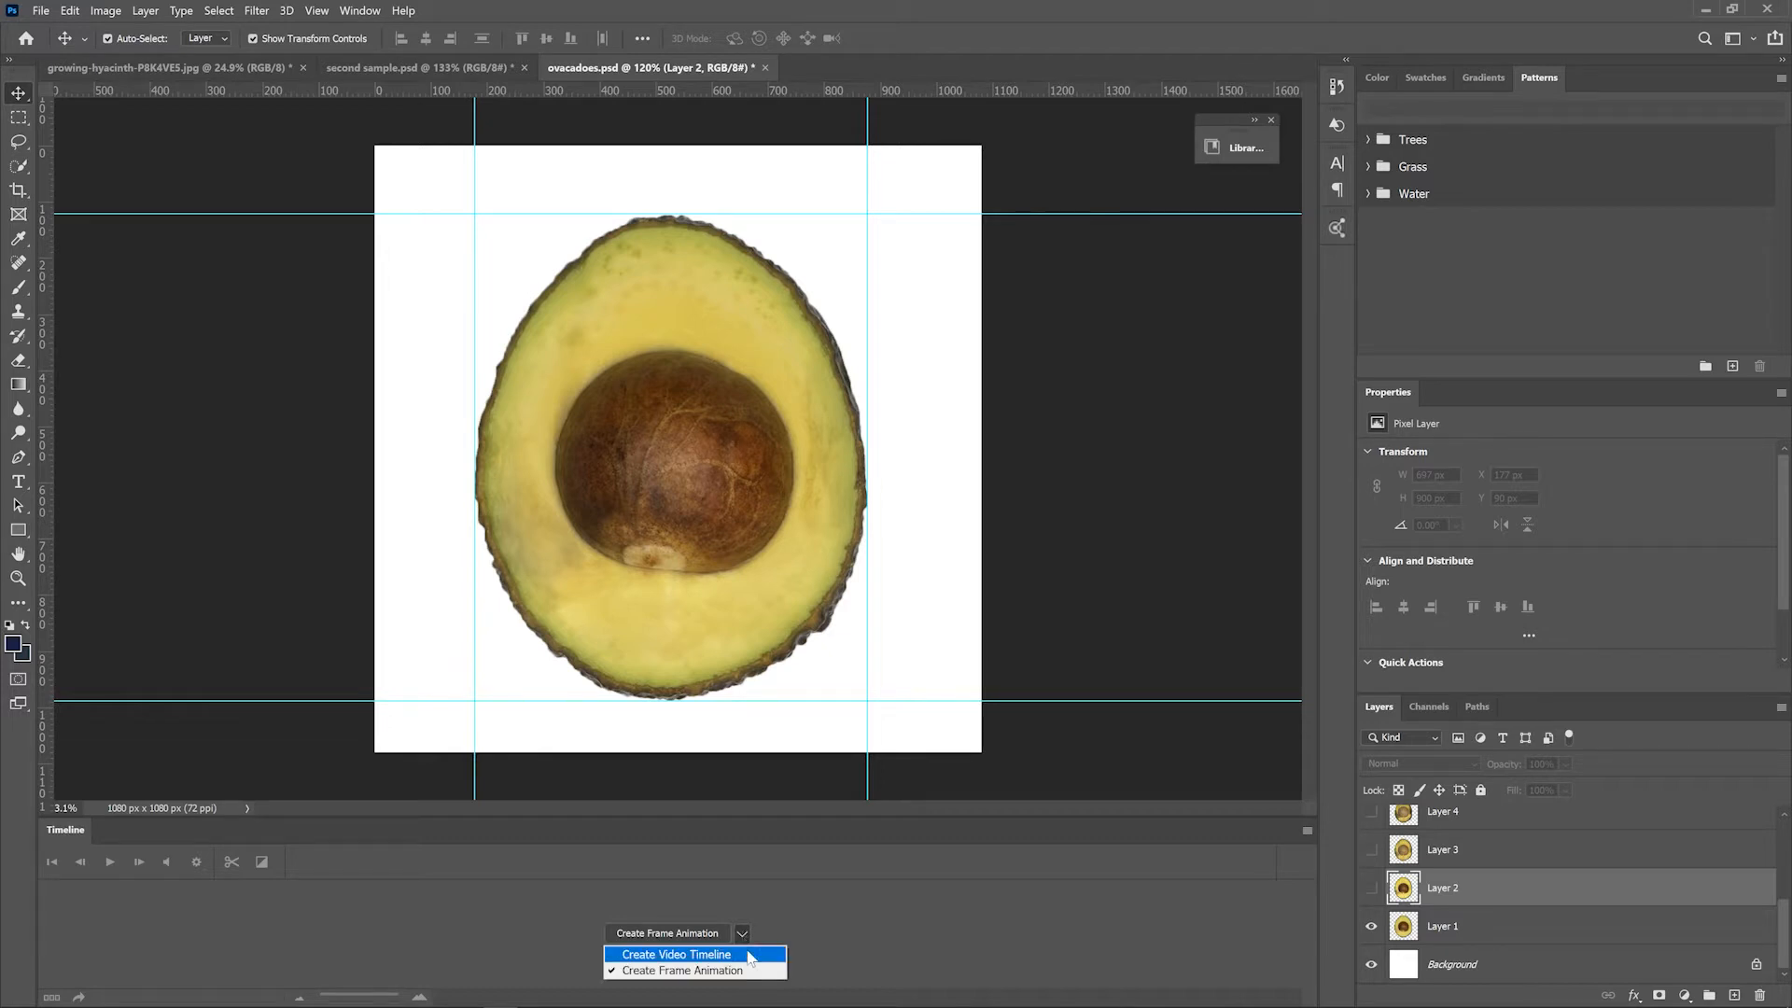
{"action": "left_click", "coordinate": [849, 915]}
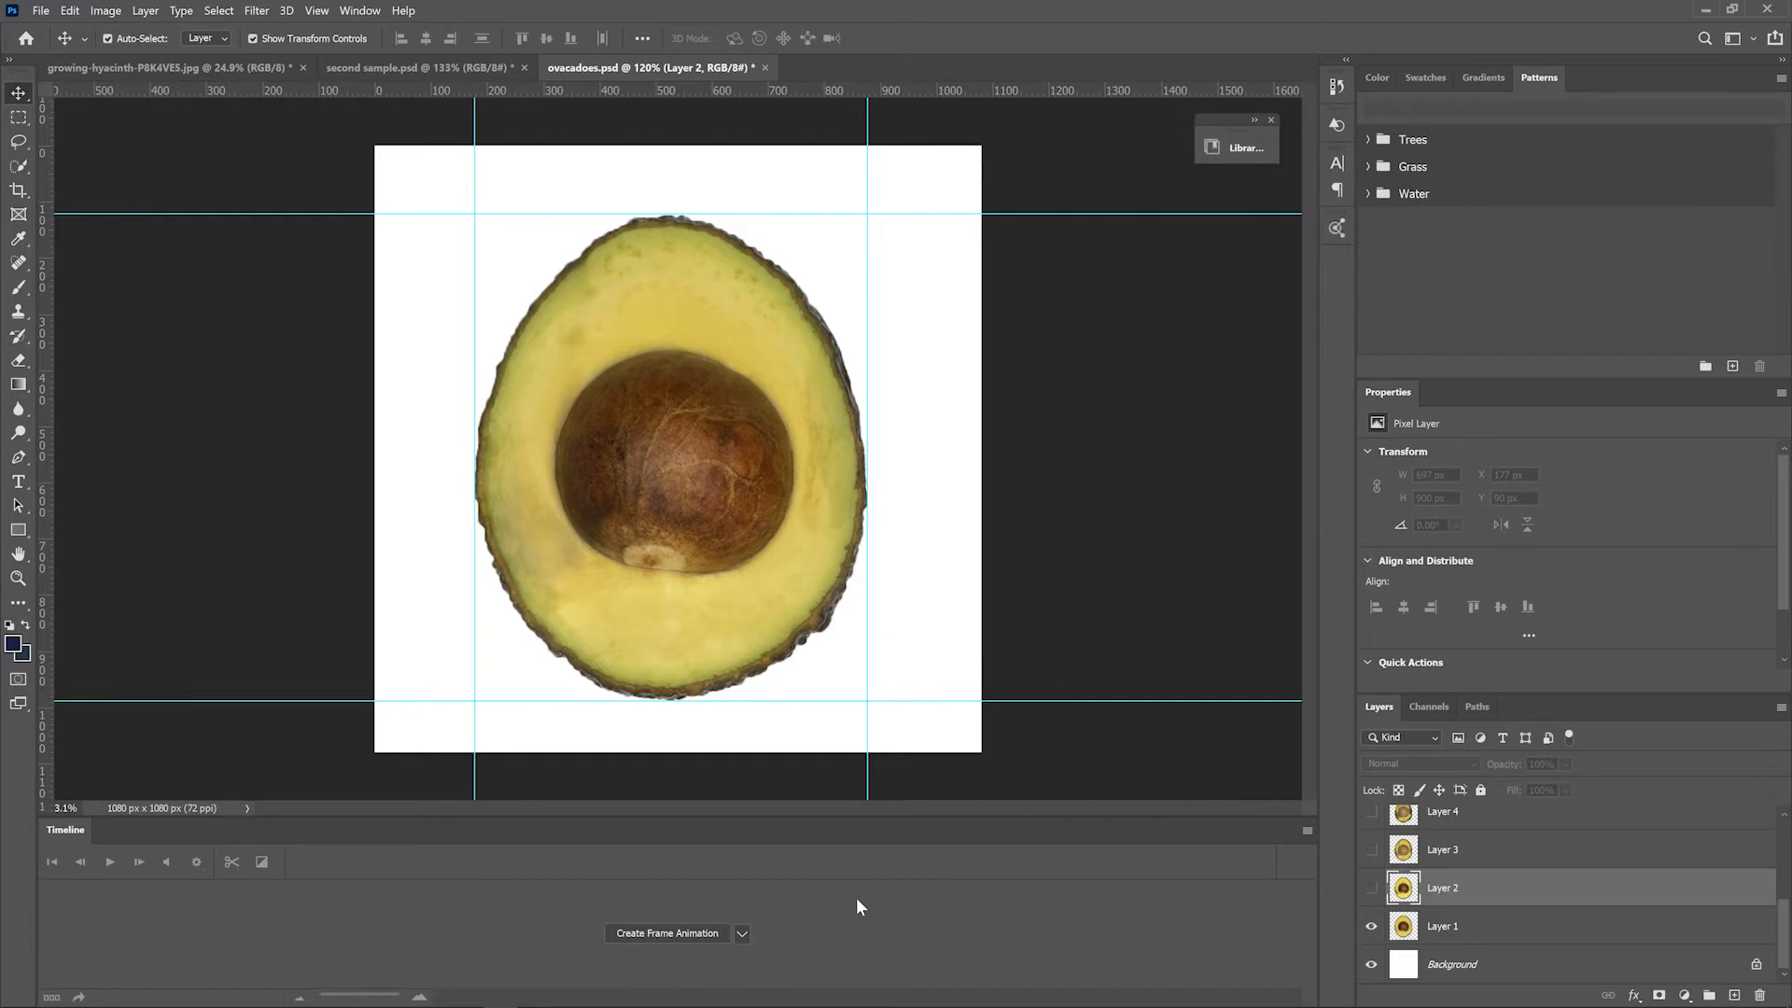
{"action": "left_click", "coordinate": [742, 933]}
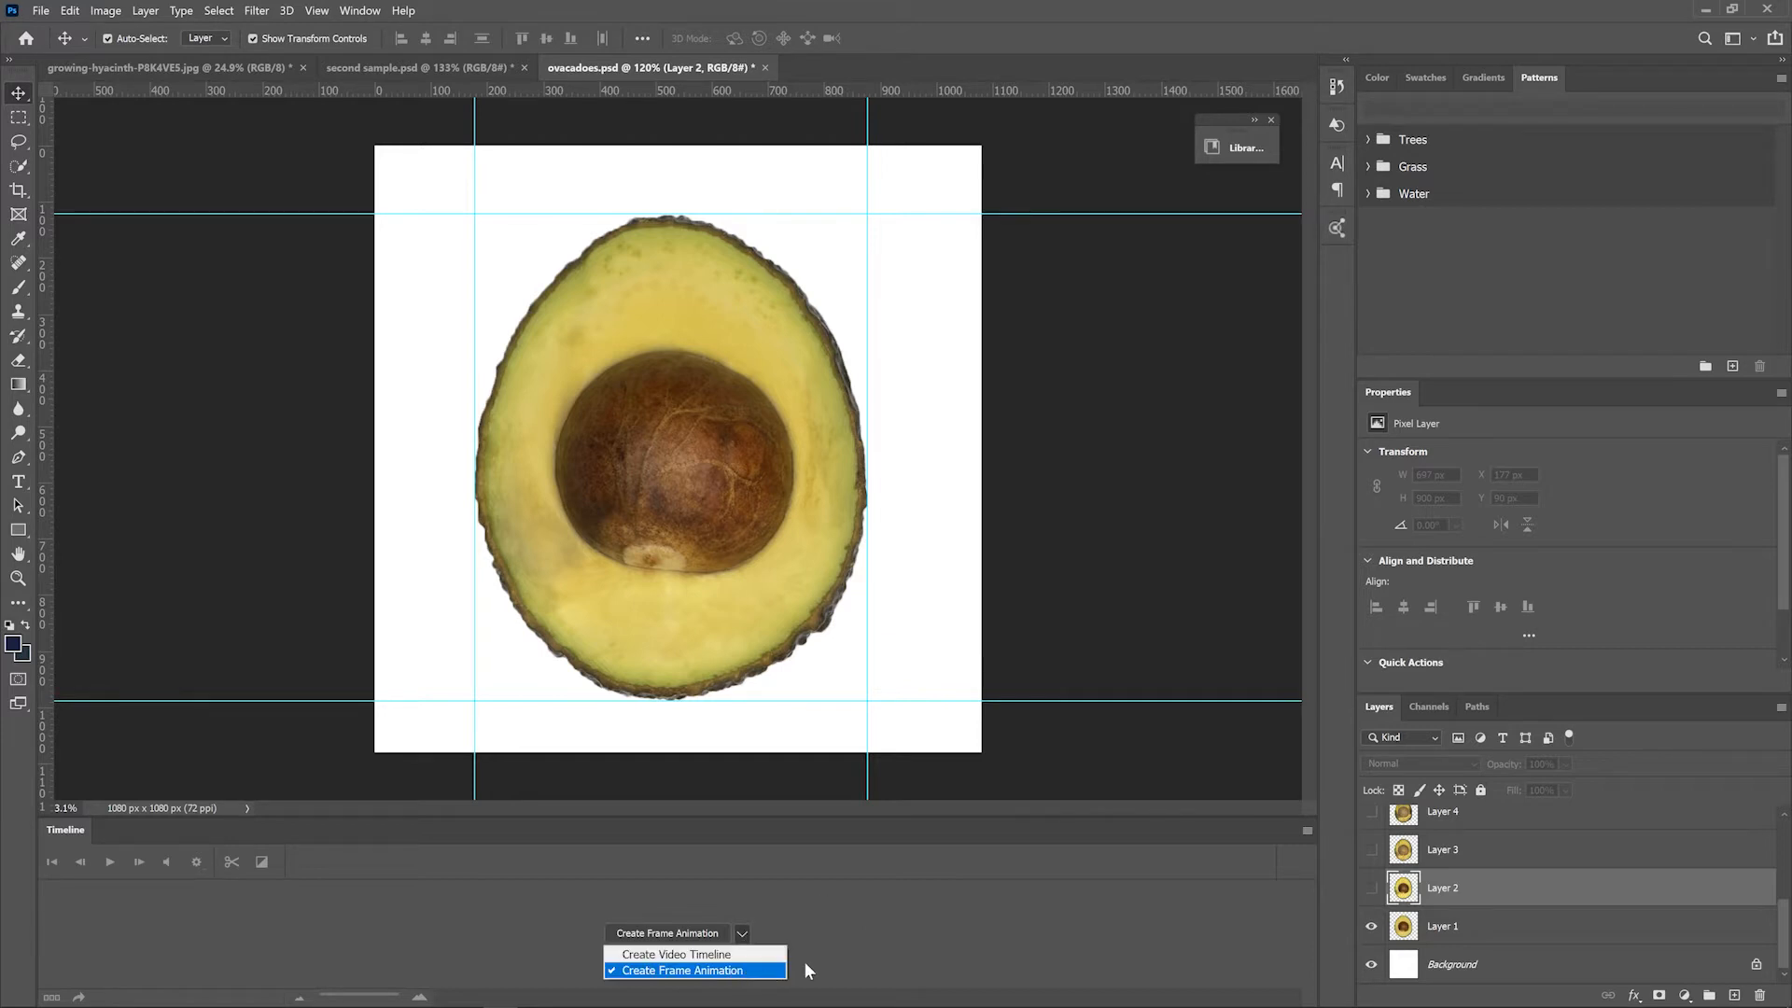
{"action": "left_click", "coordinate": [877, 924]}
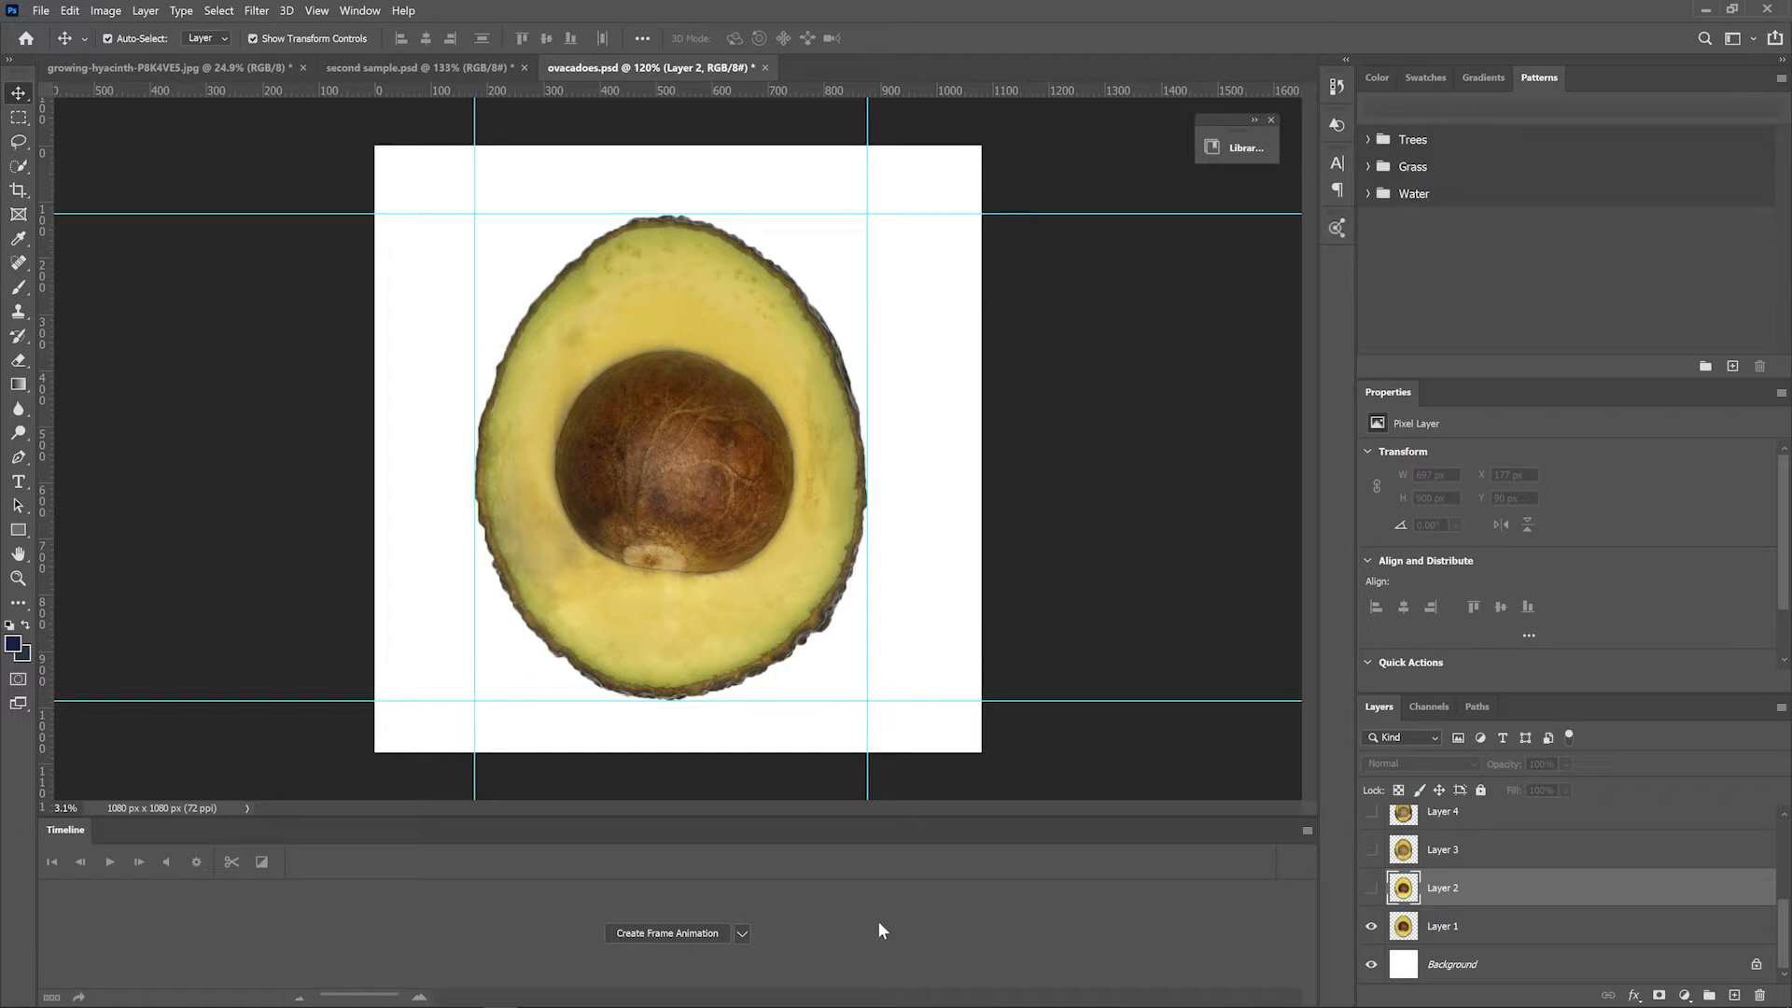
{"action": "key", "text": "alt+bracketleft"}
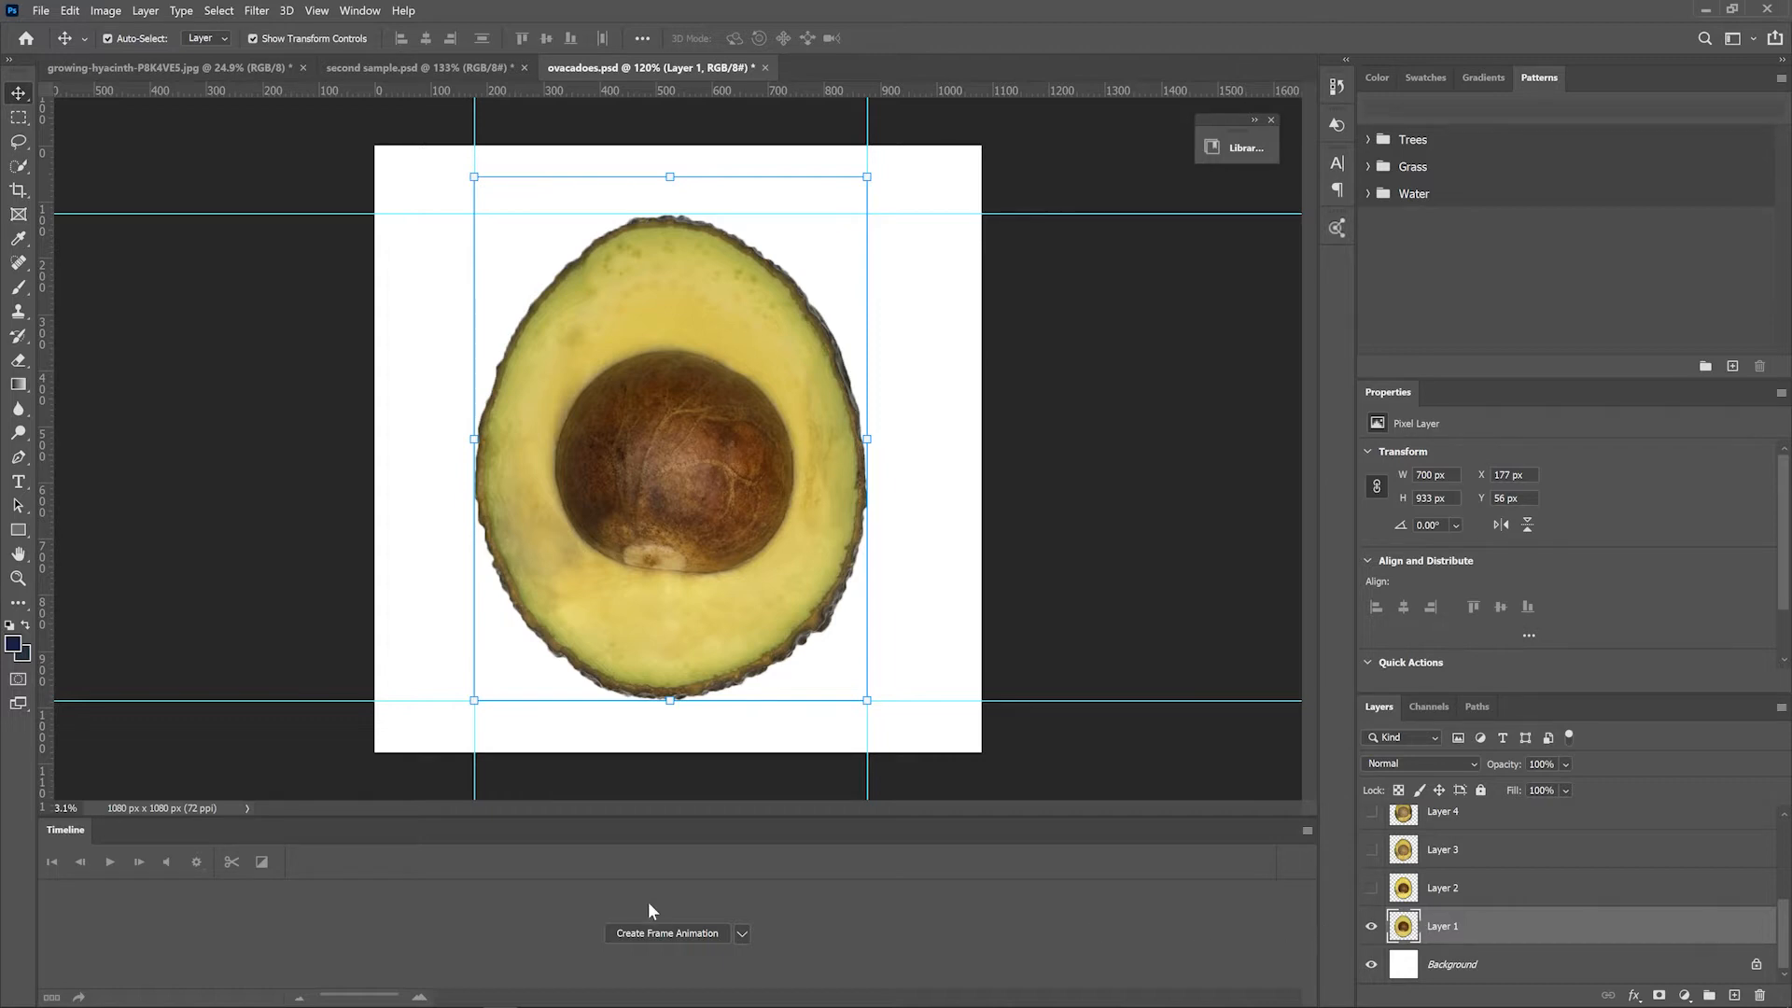
{"action": "left_click", "coordinate": [670, 933]}
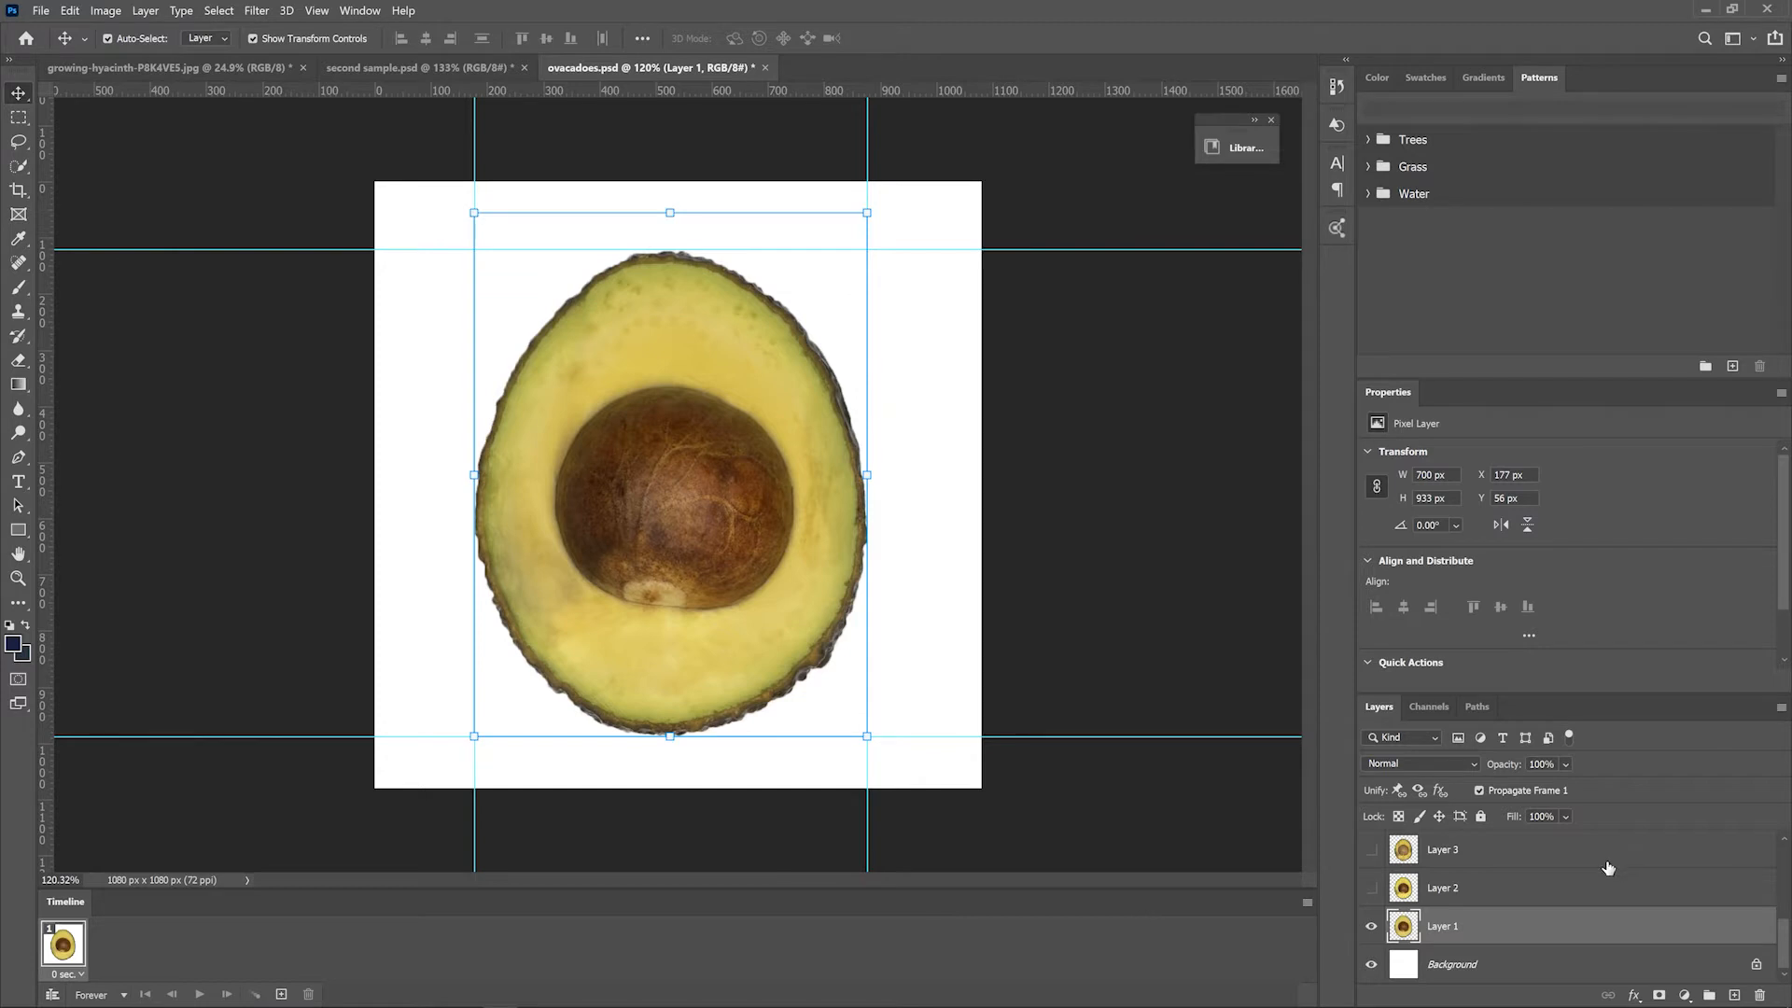
Step: Compare Layer 2 with Layer 1 by switching their visibility on and off in the first frame
{"action": "left_click", "coordinate": [1371, 890]}
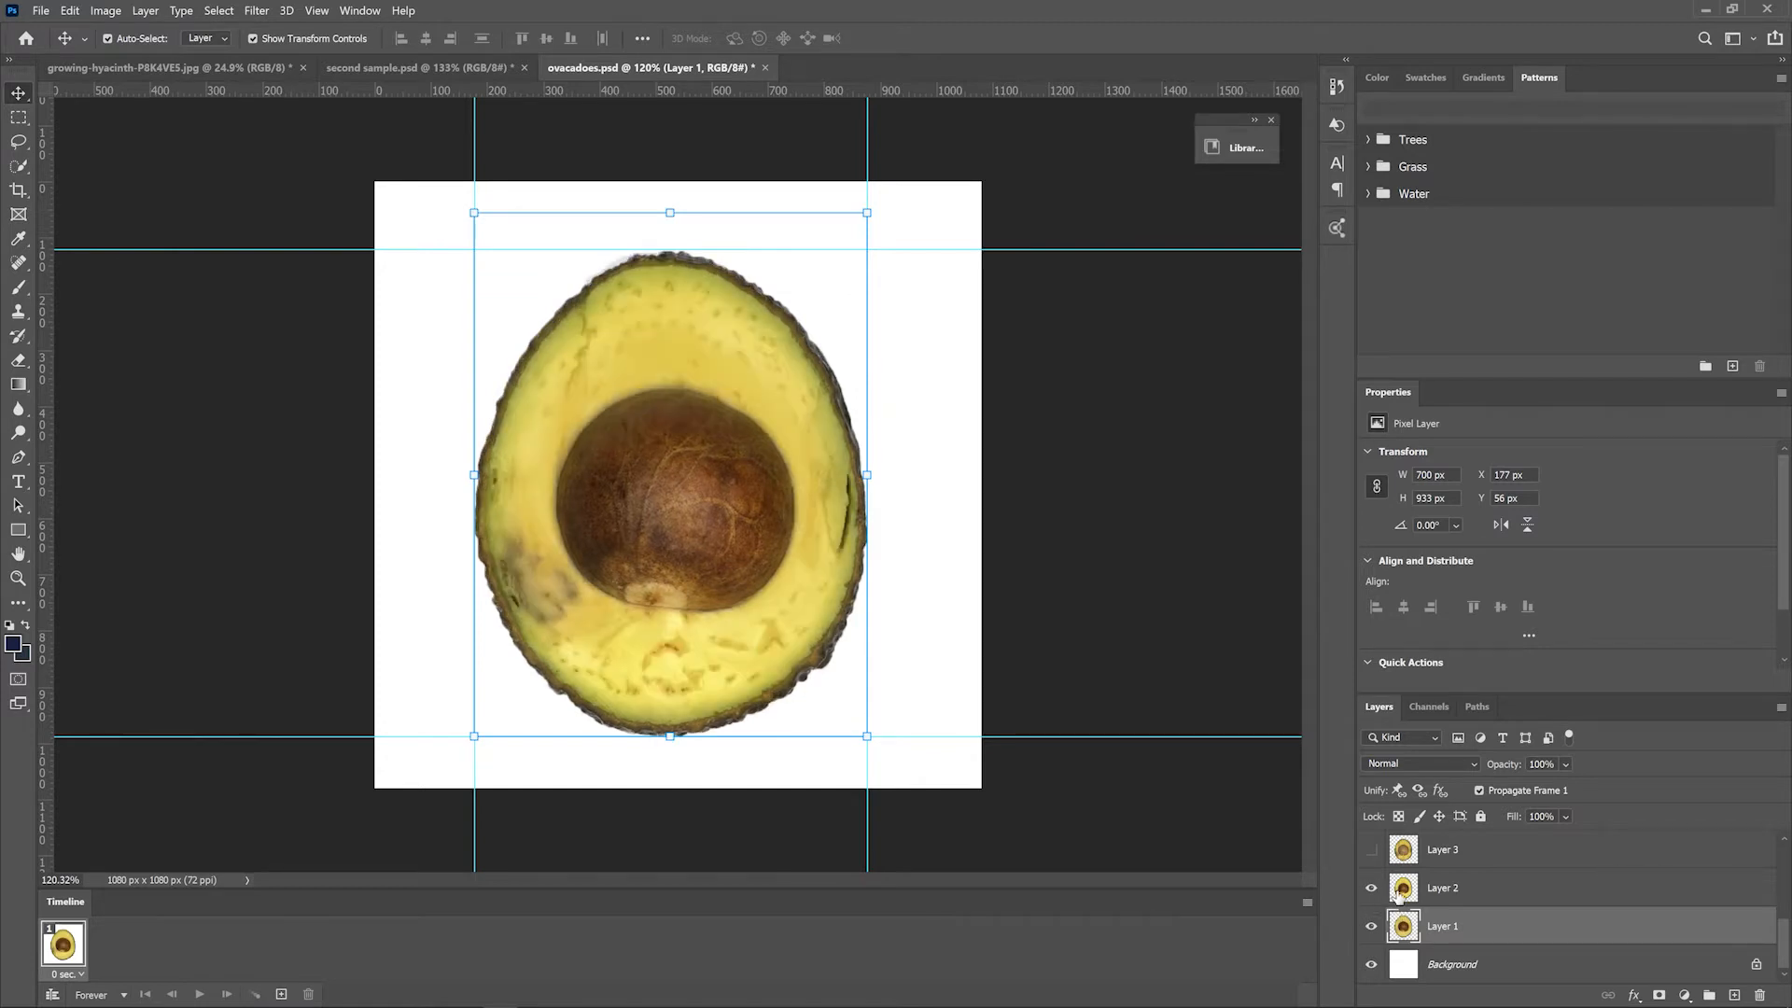
{"action": "left_click", "coordinate": [1372, 890]}
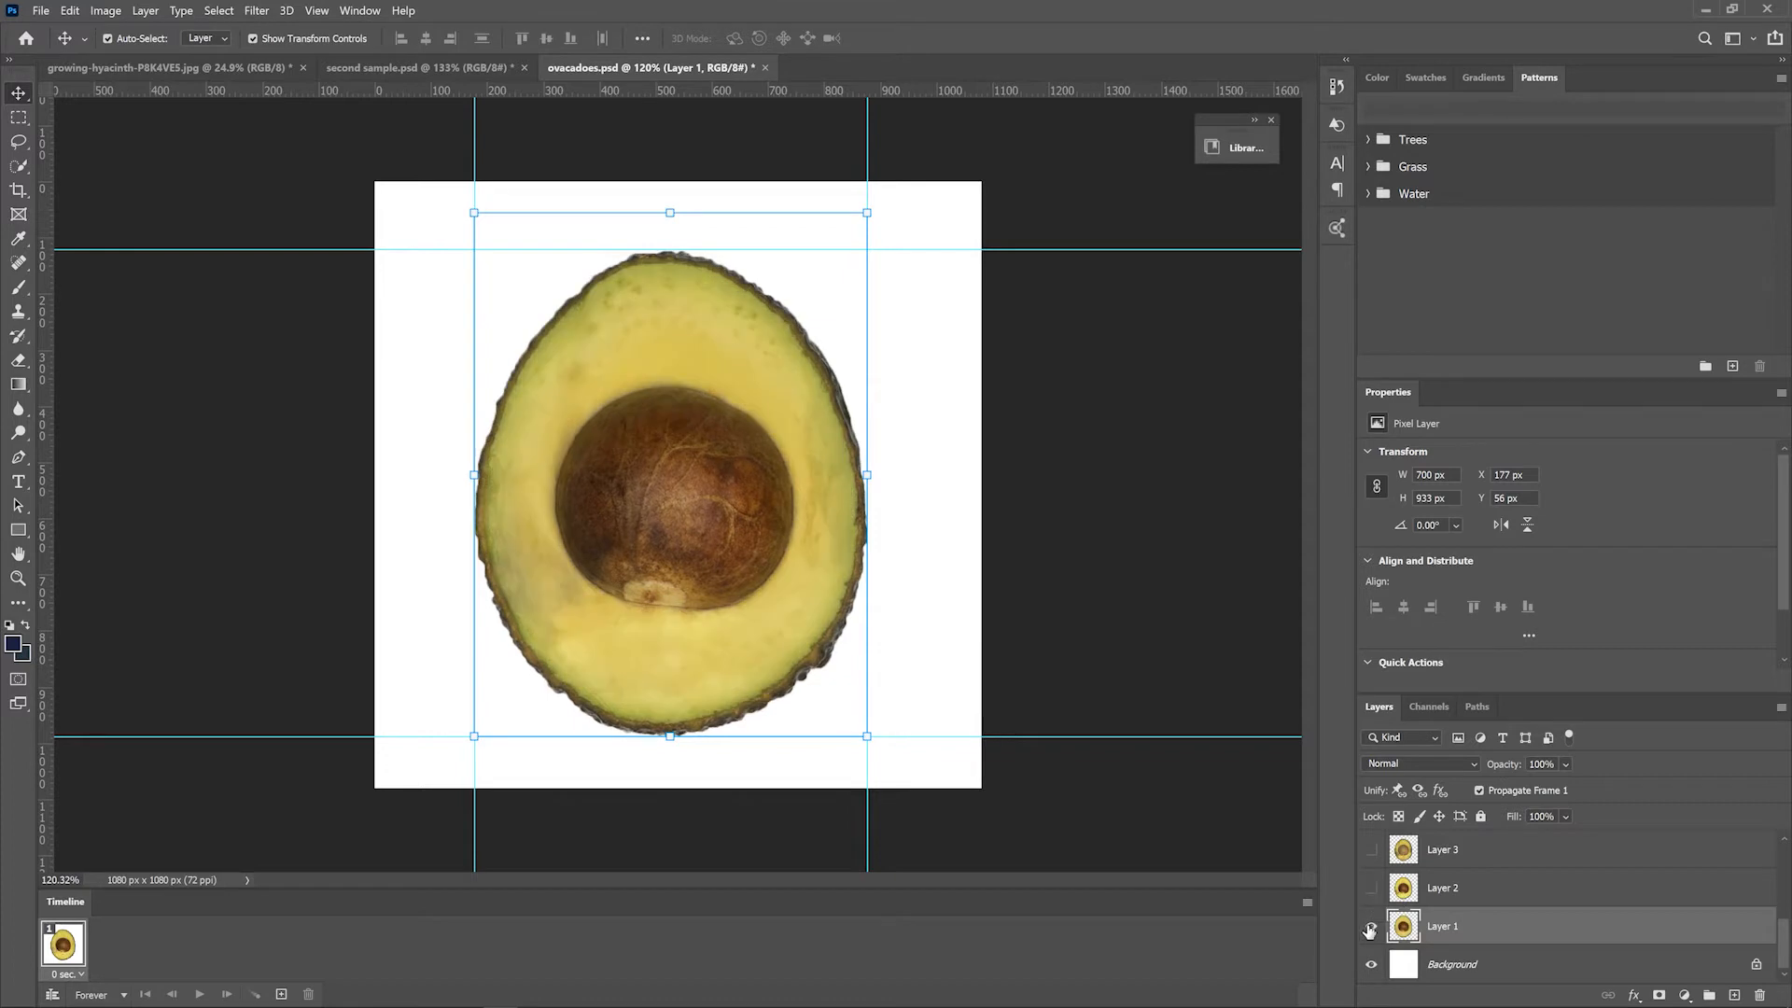
{"action": "left_click", "coordinate": [1371, 927]}
{"action": "left_click", "coordinate": [1371, 927]}
Step: Add a second animation frame that shows Layer 2 and hides Layer 1
{"action": "left_click", "coordinate": [1486, 891]}
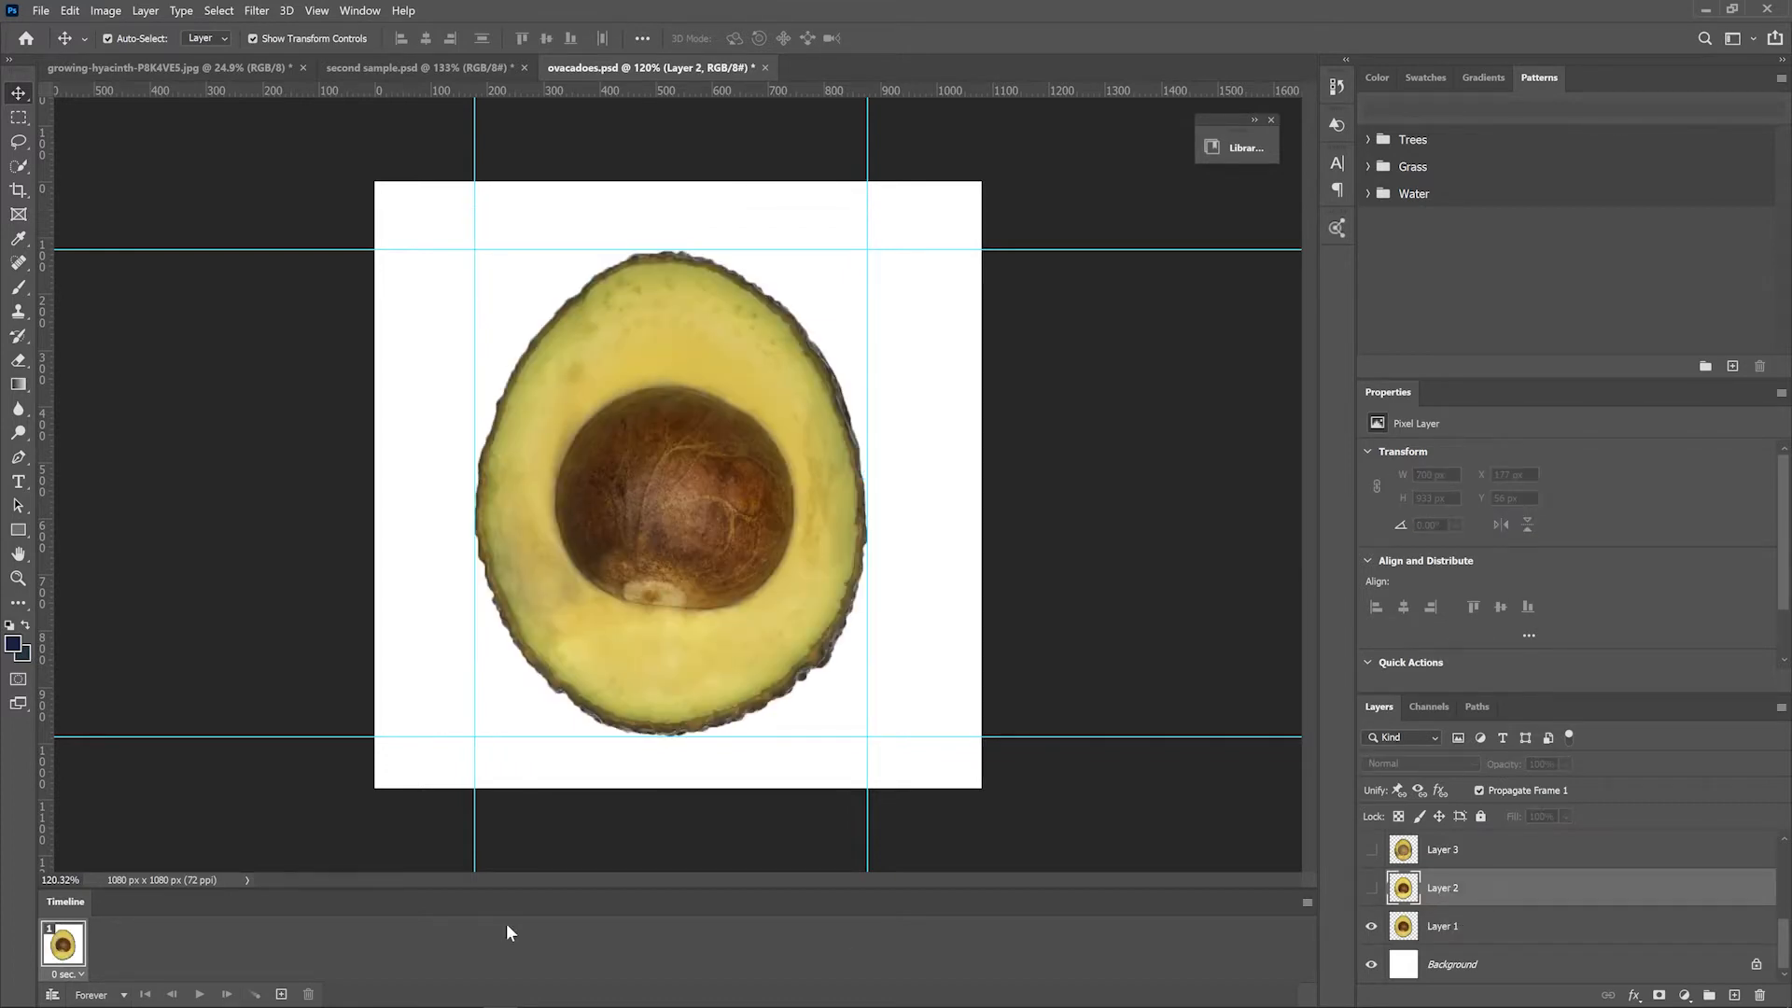
{"action": "left_click", "coordinate": [282, 994]}
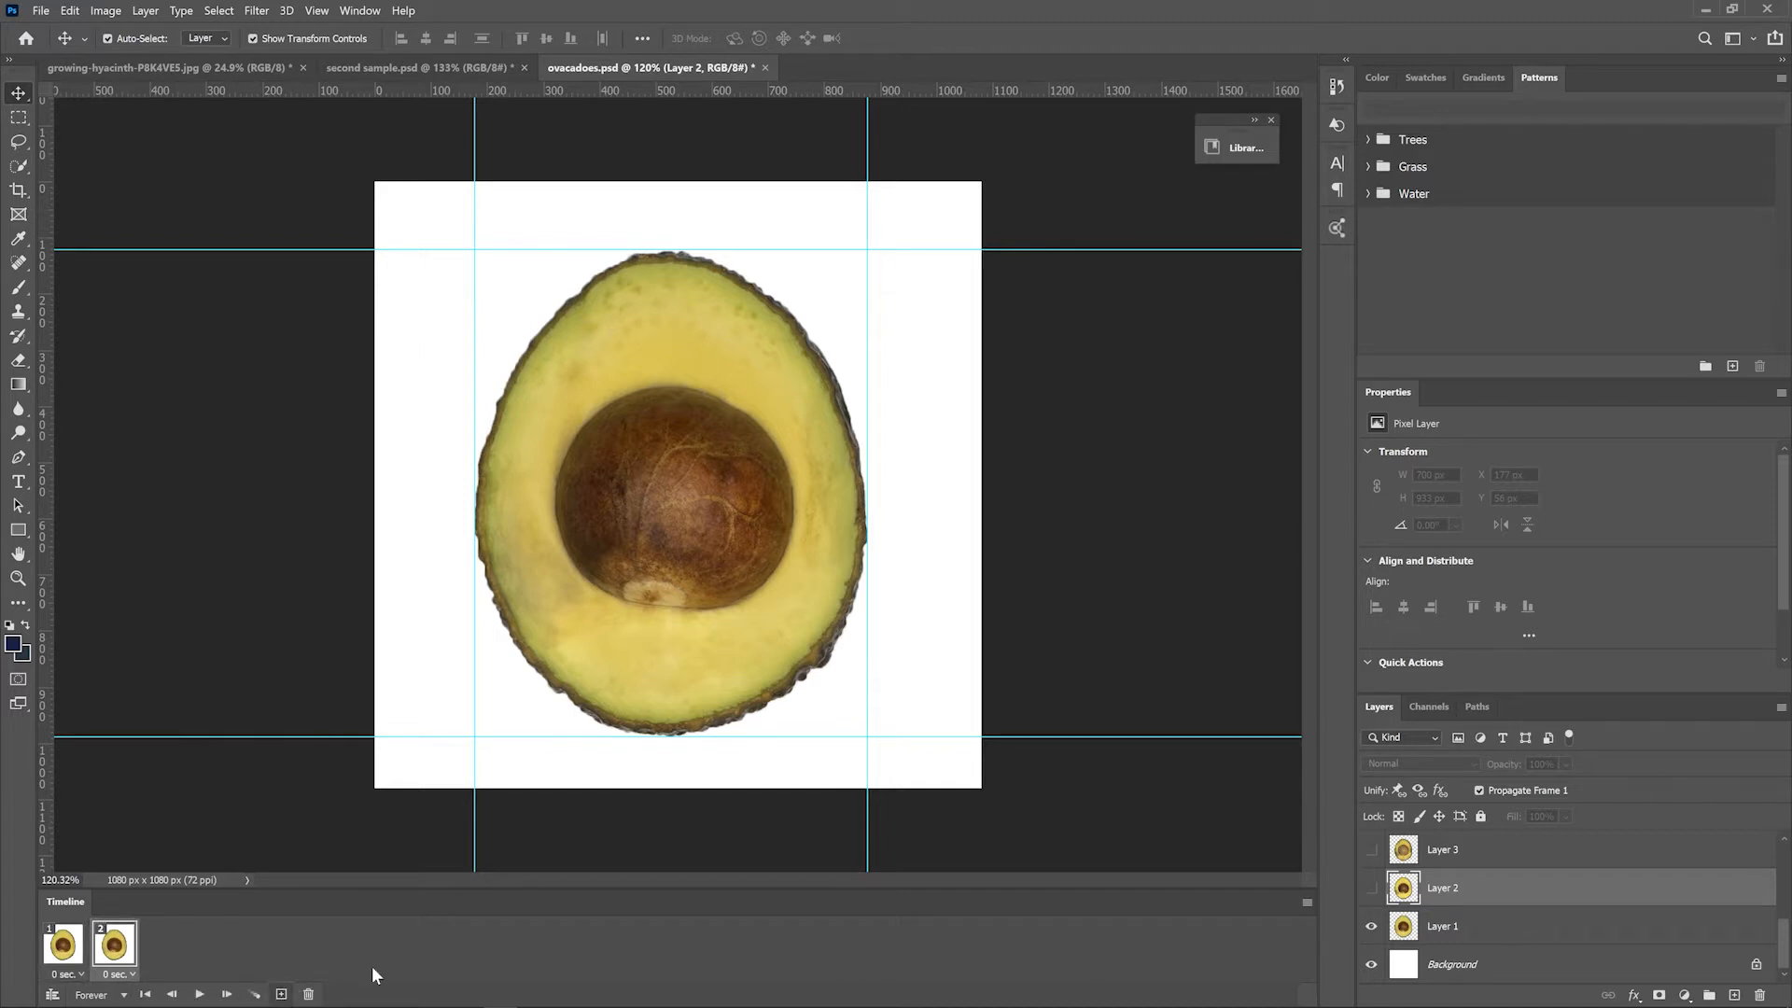
{"action": "left_click", "coordinate": [1371, 888]}
{"action": "left_click", "coordinate": [1371, 928]}
{"action": "left_click", "coordinate": [1372, 894]}
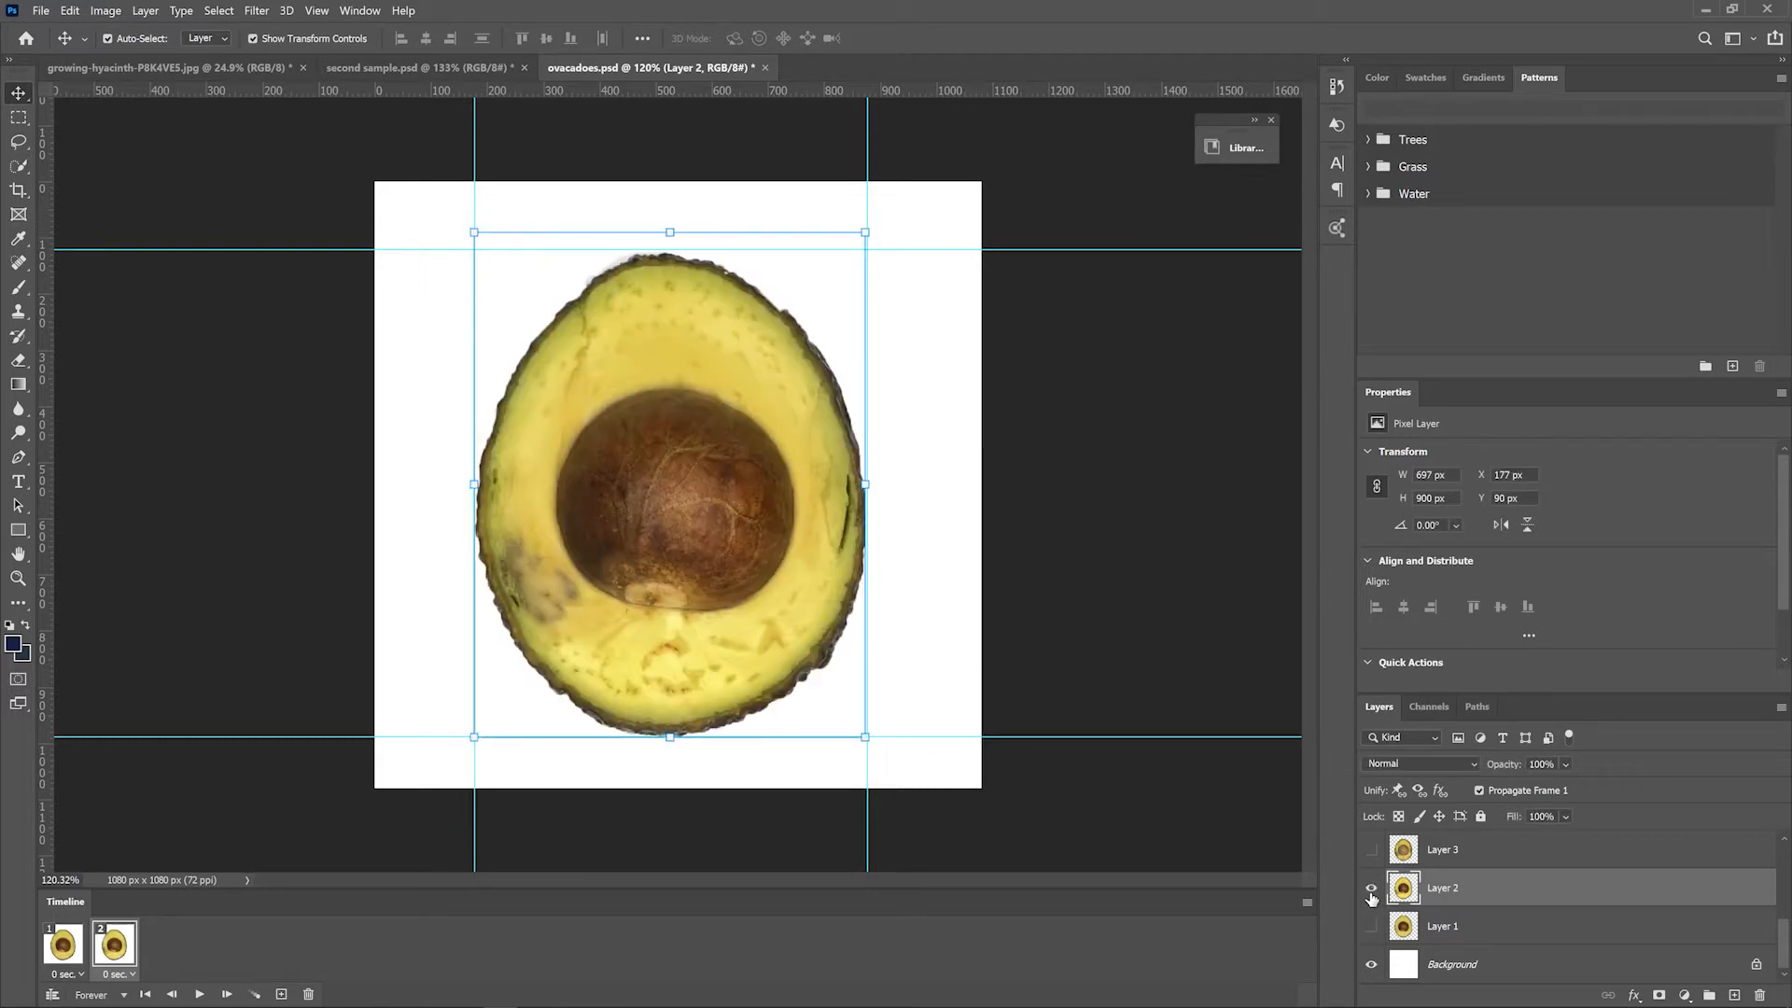
Step: Add a third animation frame that shows Layer 3 and hides Layer 2
{"action": "scroll", "coordinate": [1481, 892], "scroll_direction": "up", "scroll_amount": 1}
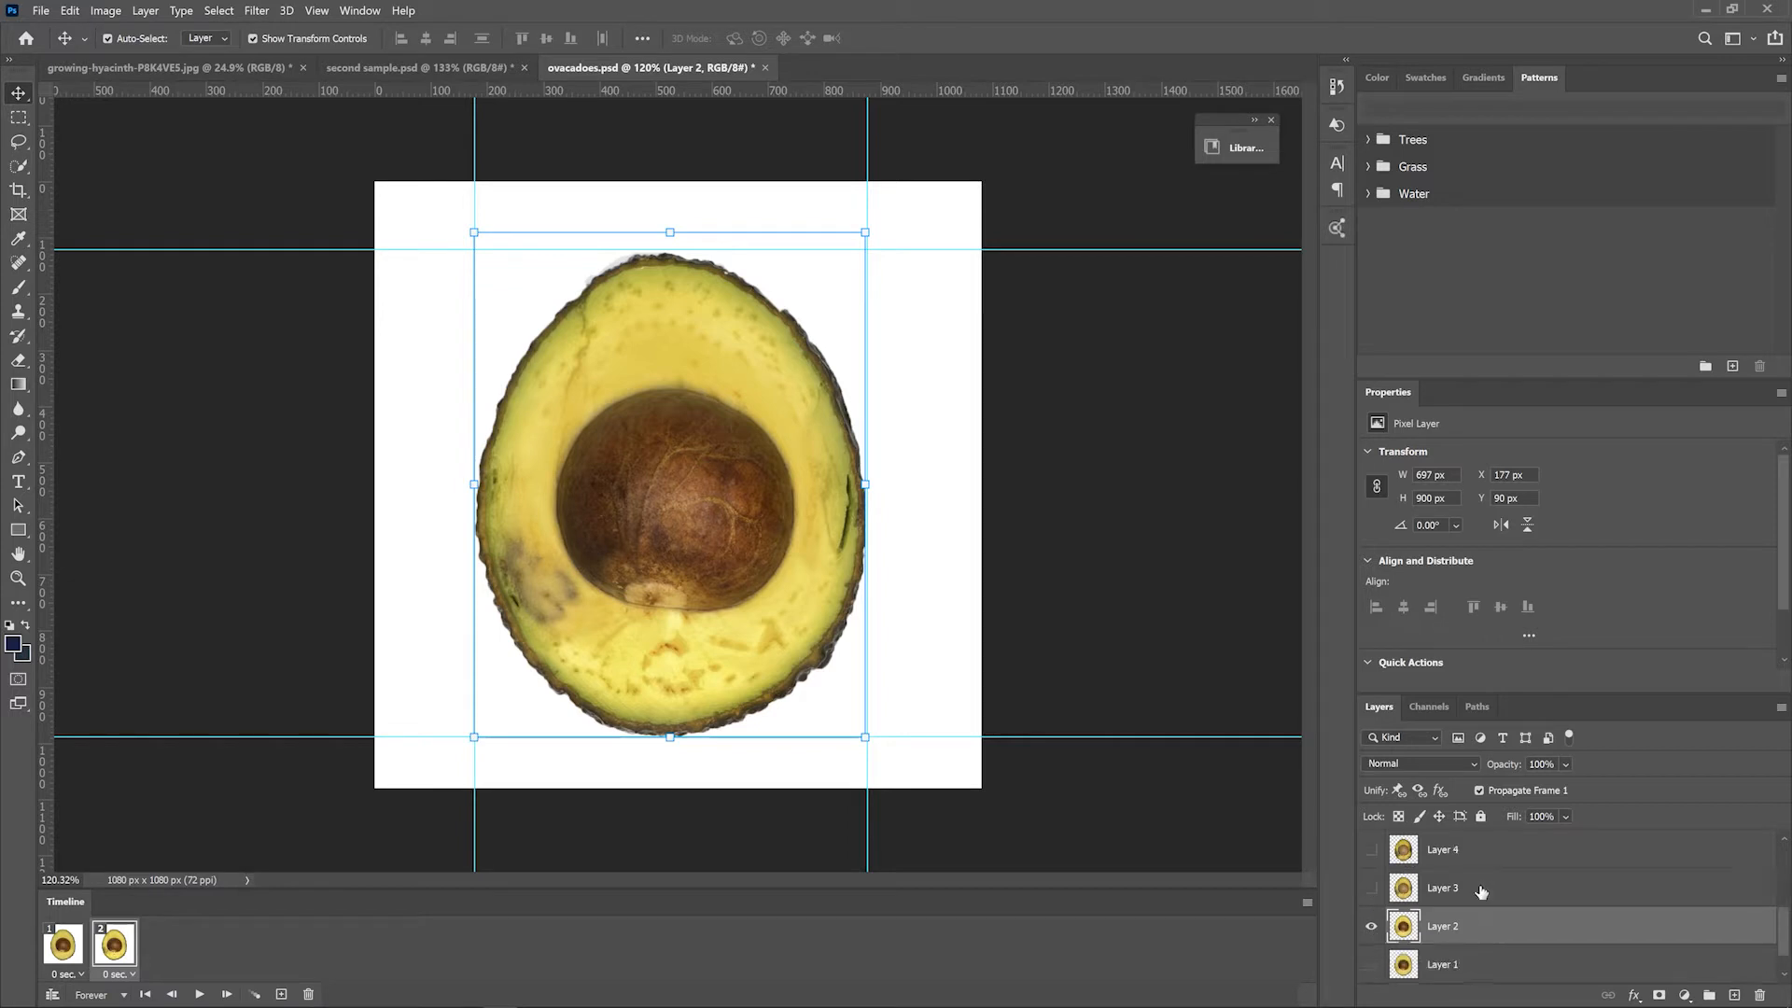
{"action": "left_click", "coordinate": [1490, 895]}
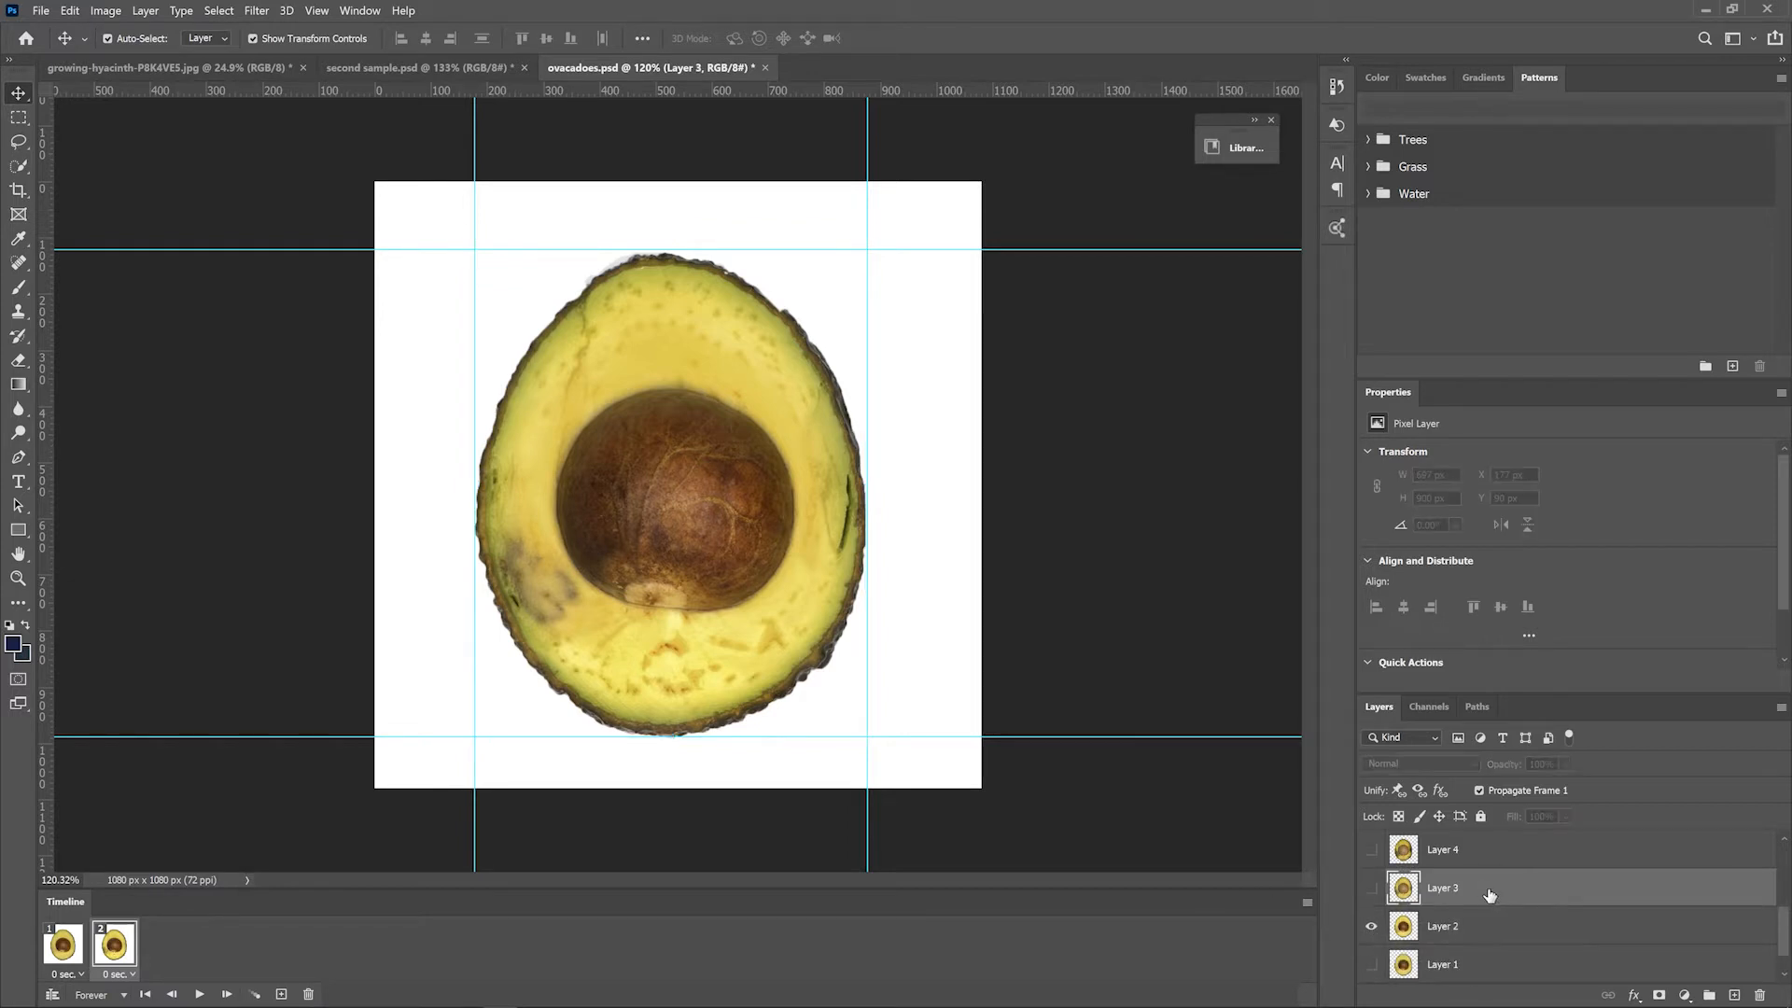
{"action": "left_click", "coordinate": [282, 994]}
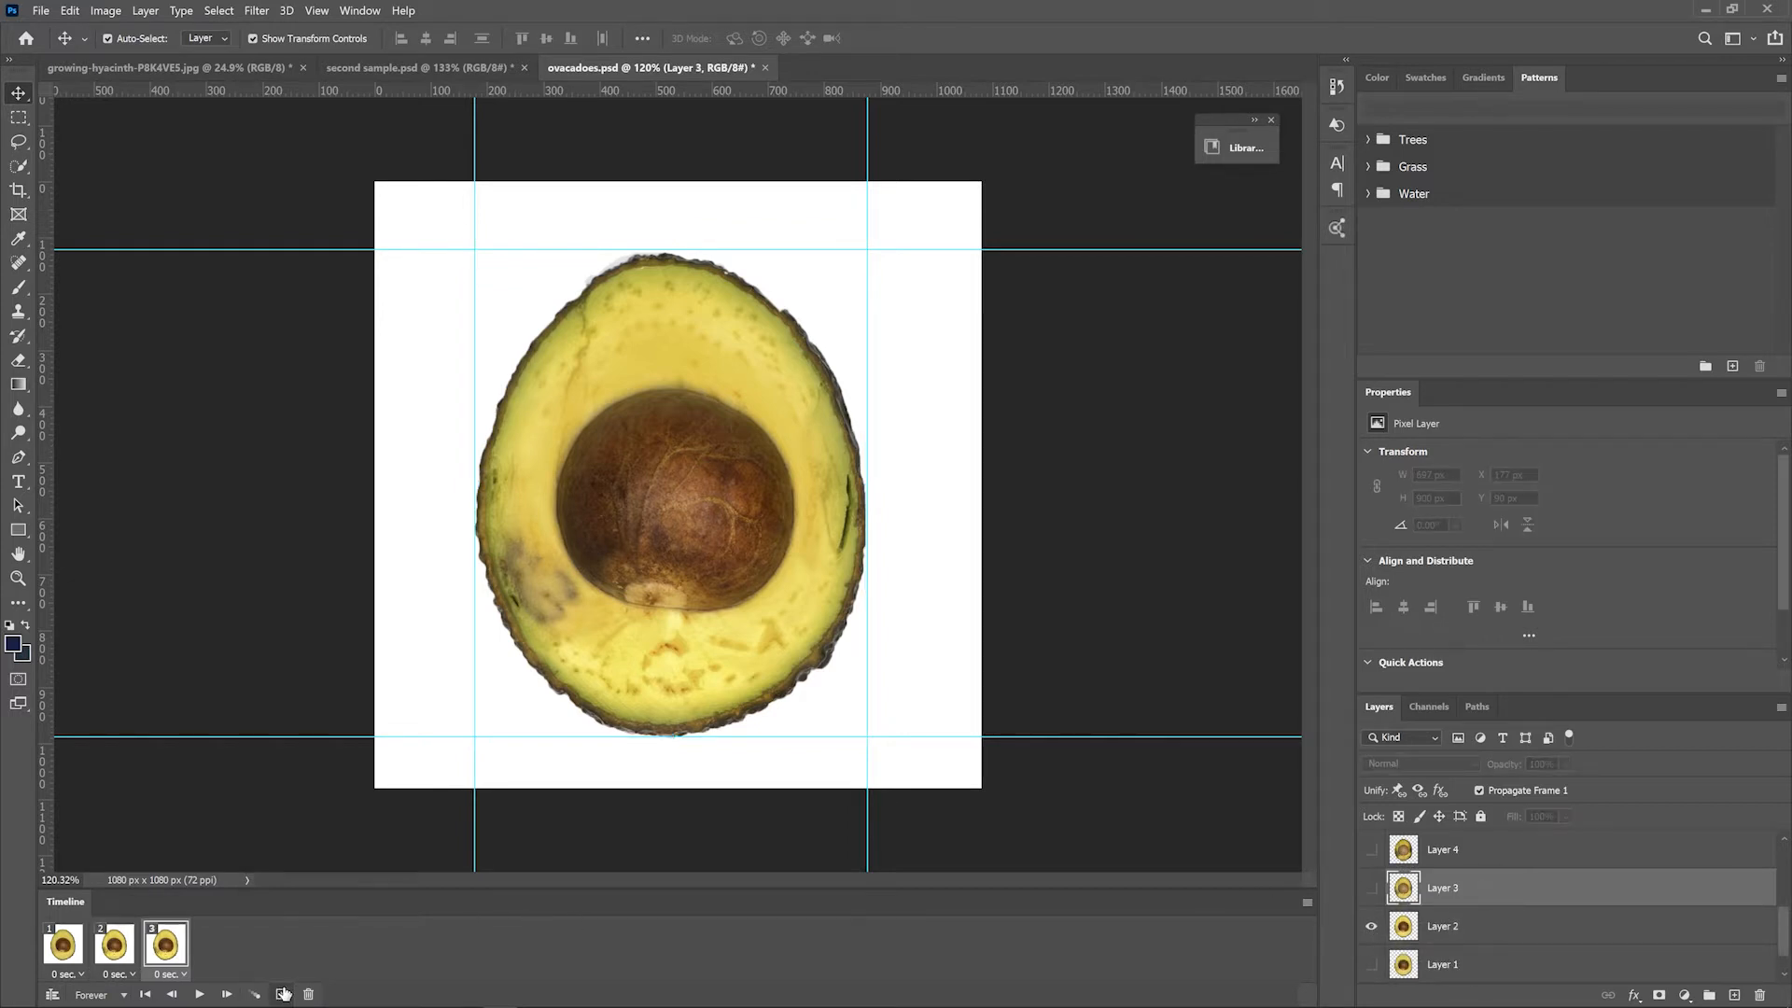
{"action": "left_click", "coordinate": [1370, 892]}
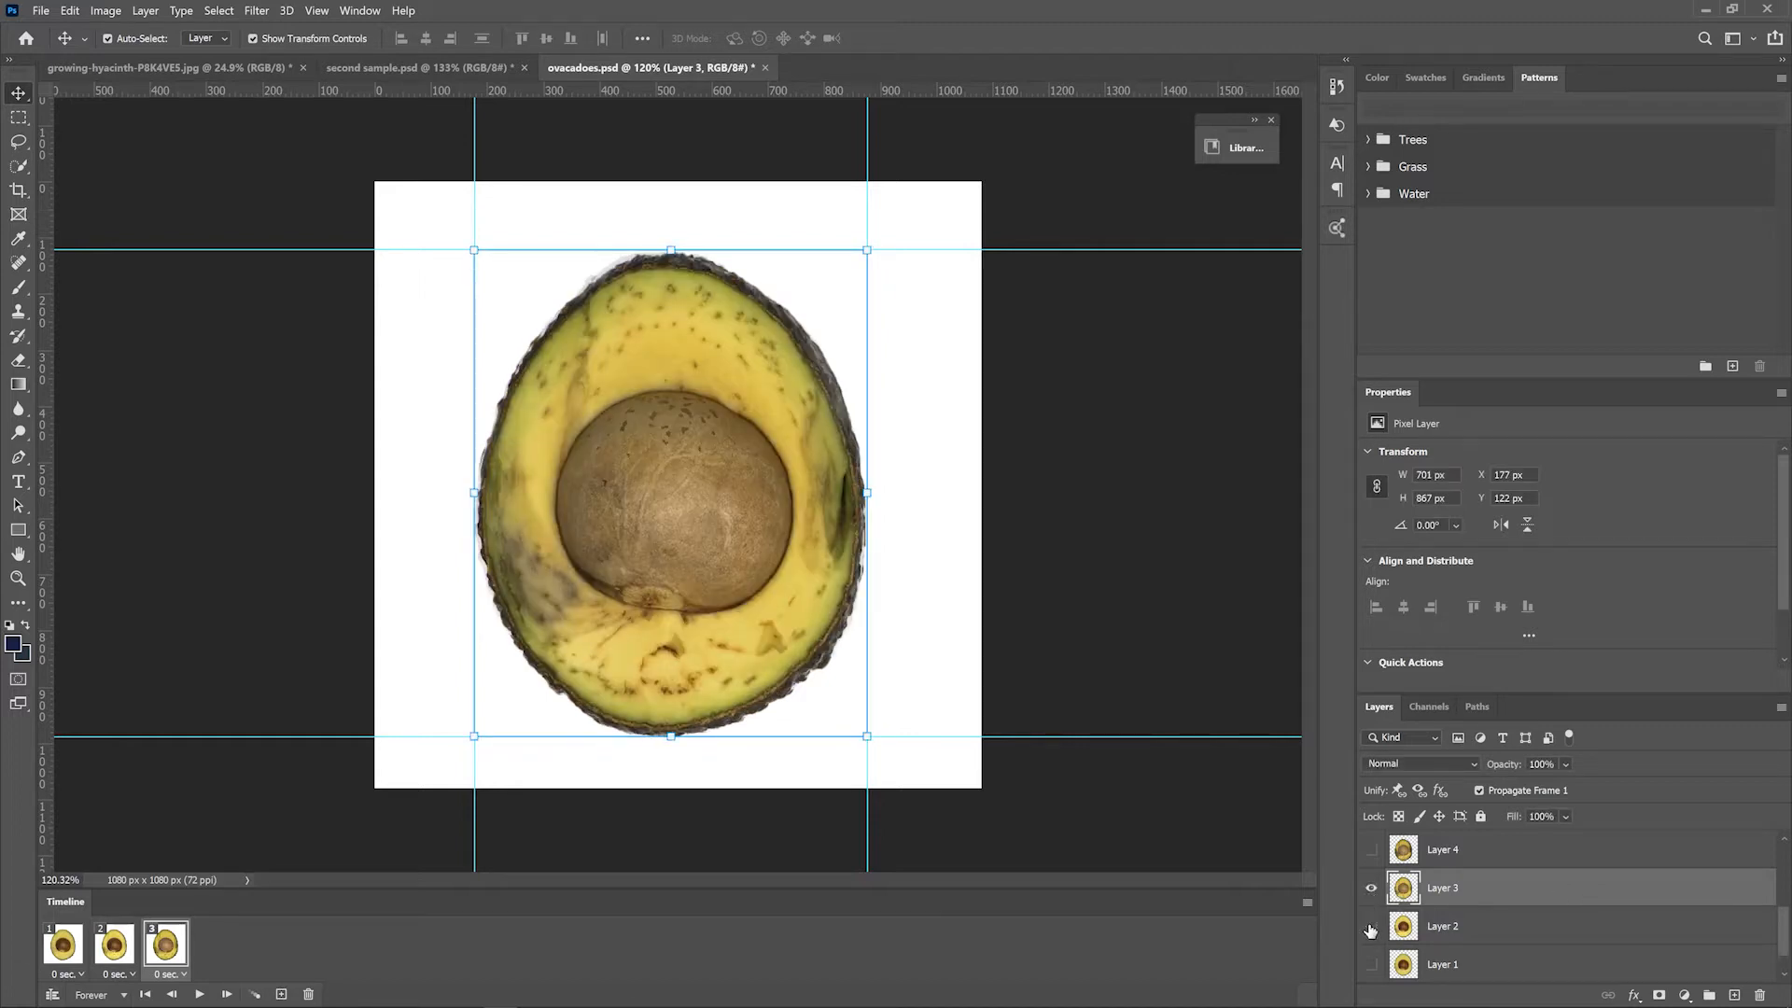
{"action": "left_click", "coordinate": [1371, 929]}
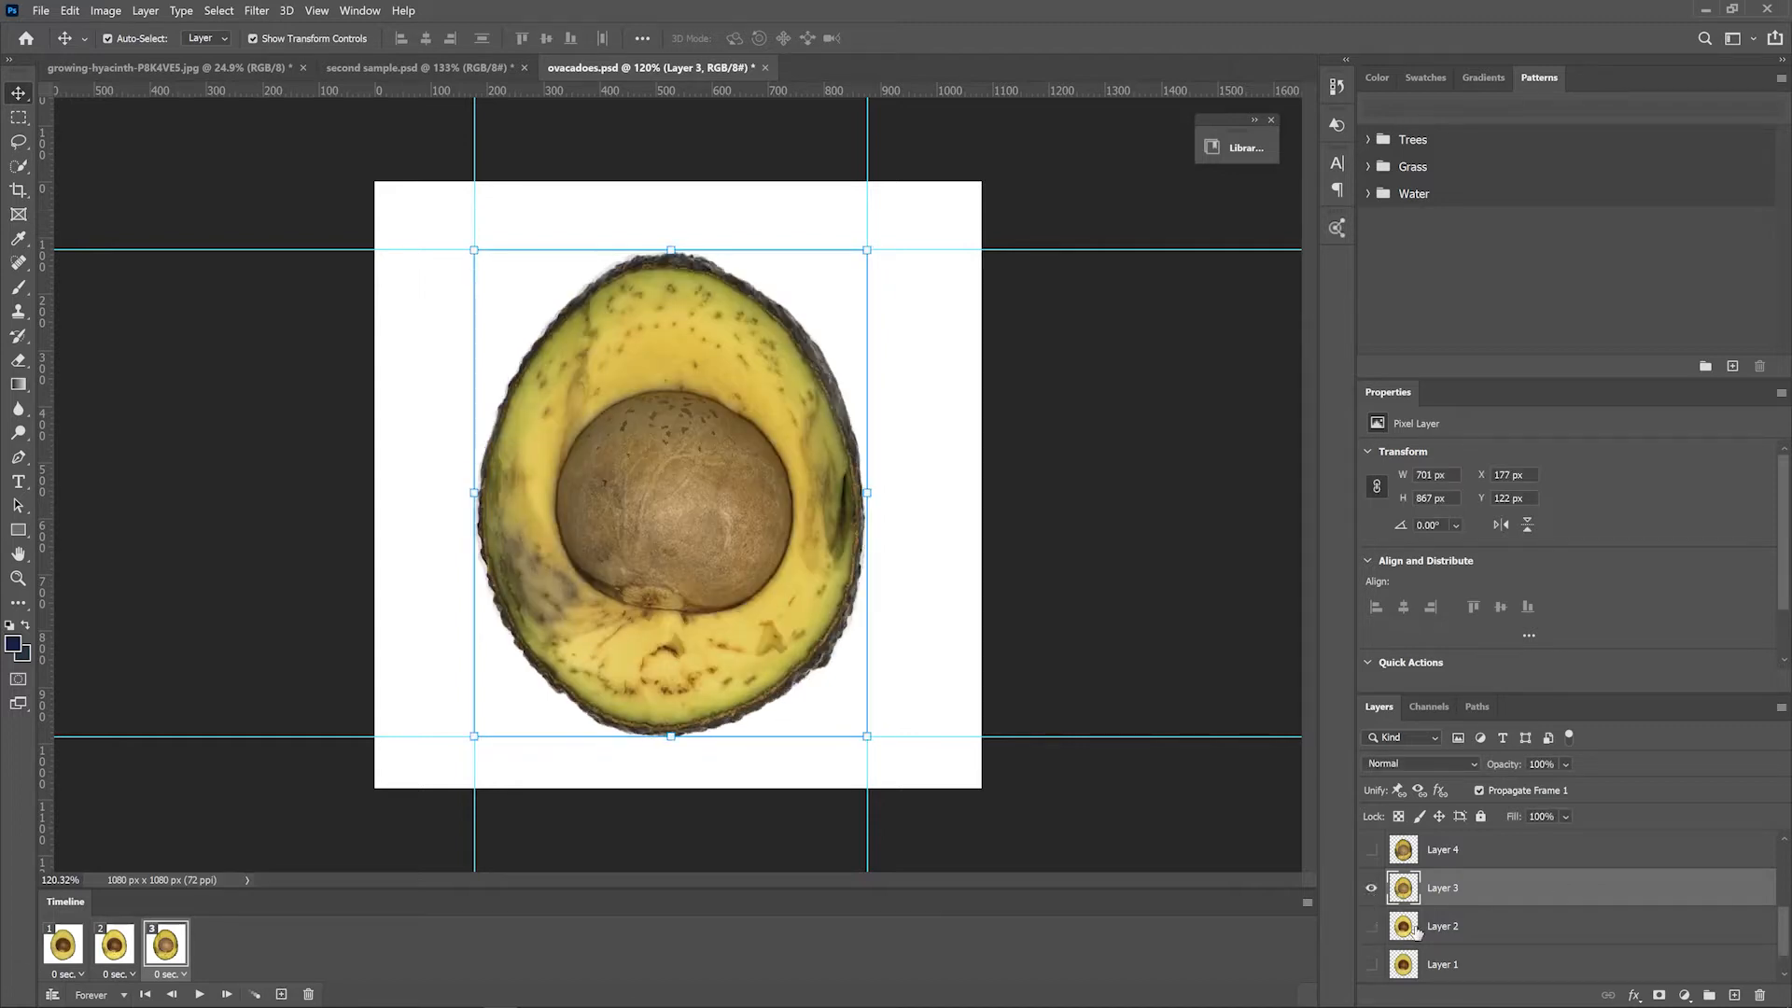
Step: Play and stop the three-frame animation as a preview, and return to the third frame
{"action": "left_click", "coordinate": [200, 995]}
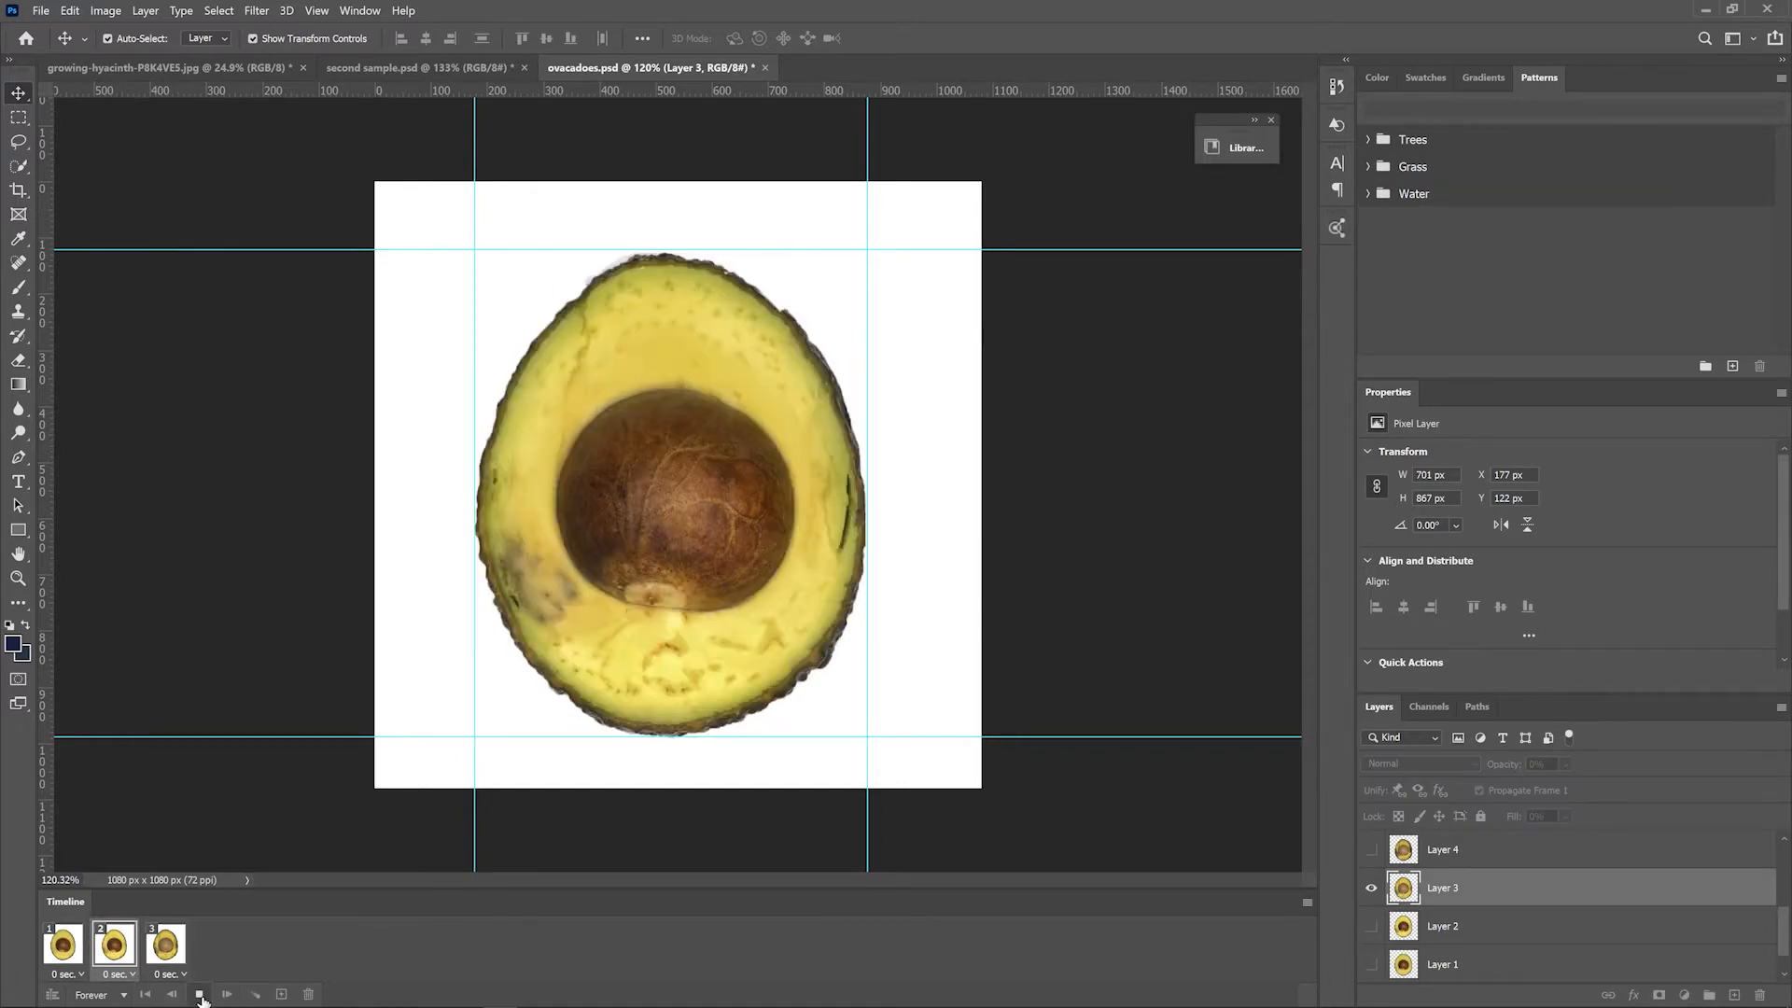
{"action": "left_click", "coordinate": [200, 995]}
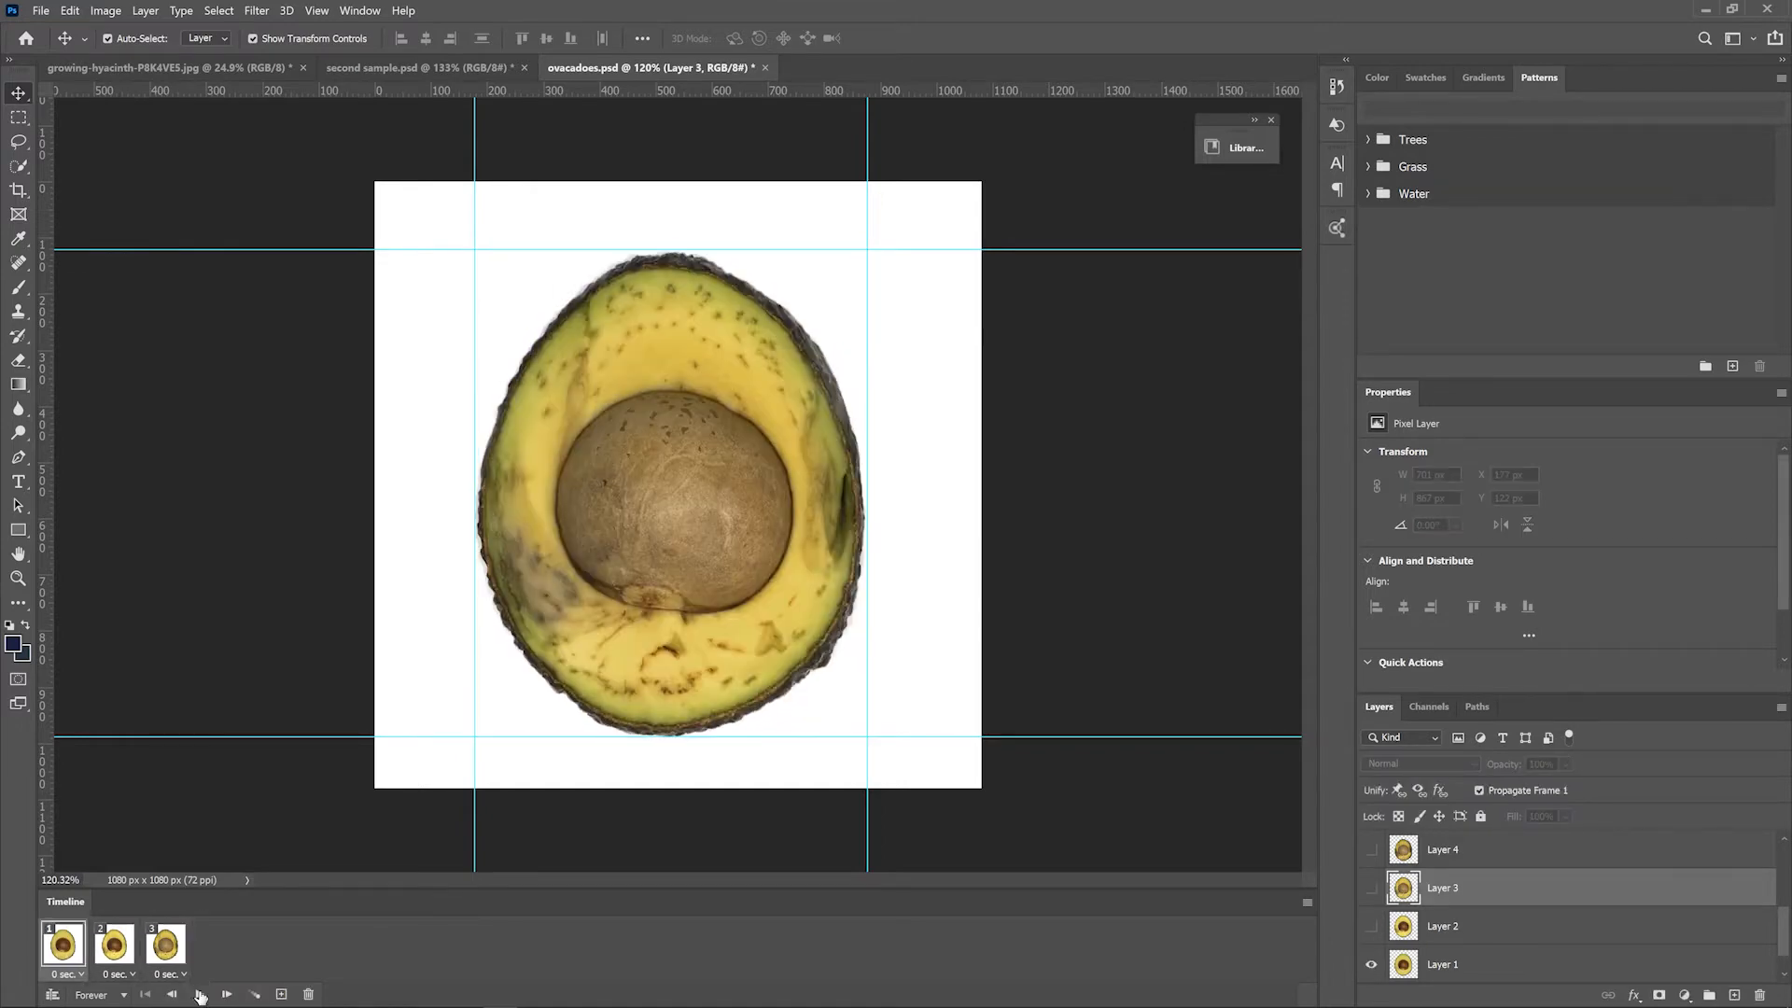
{"action": "left_click", "coordinate": [163, 945]}
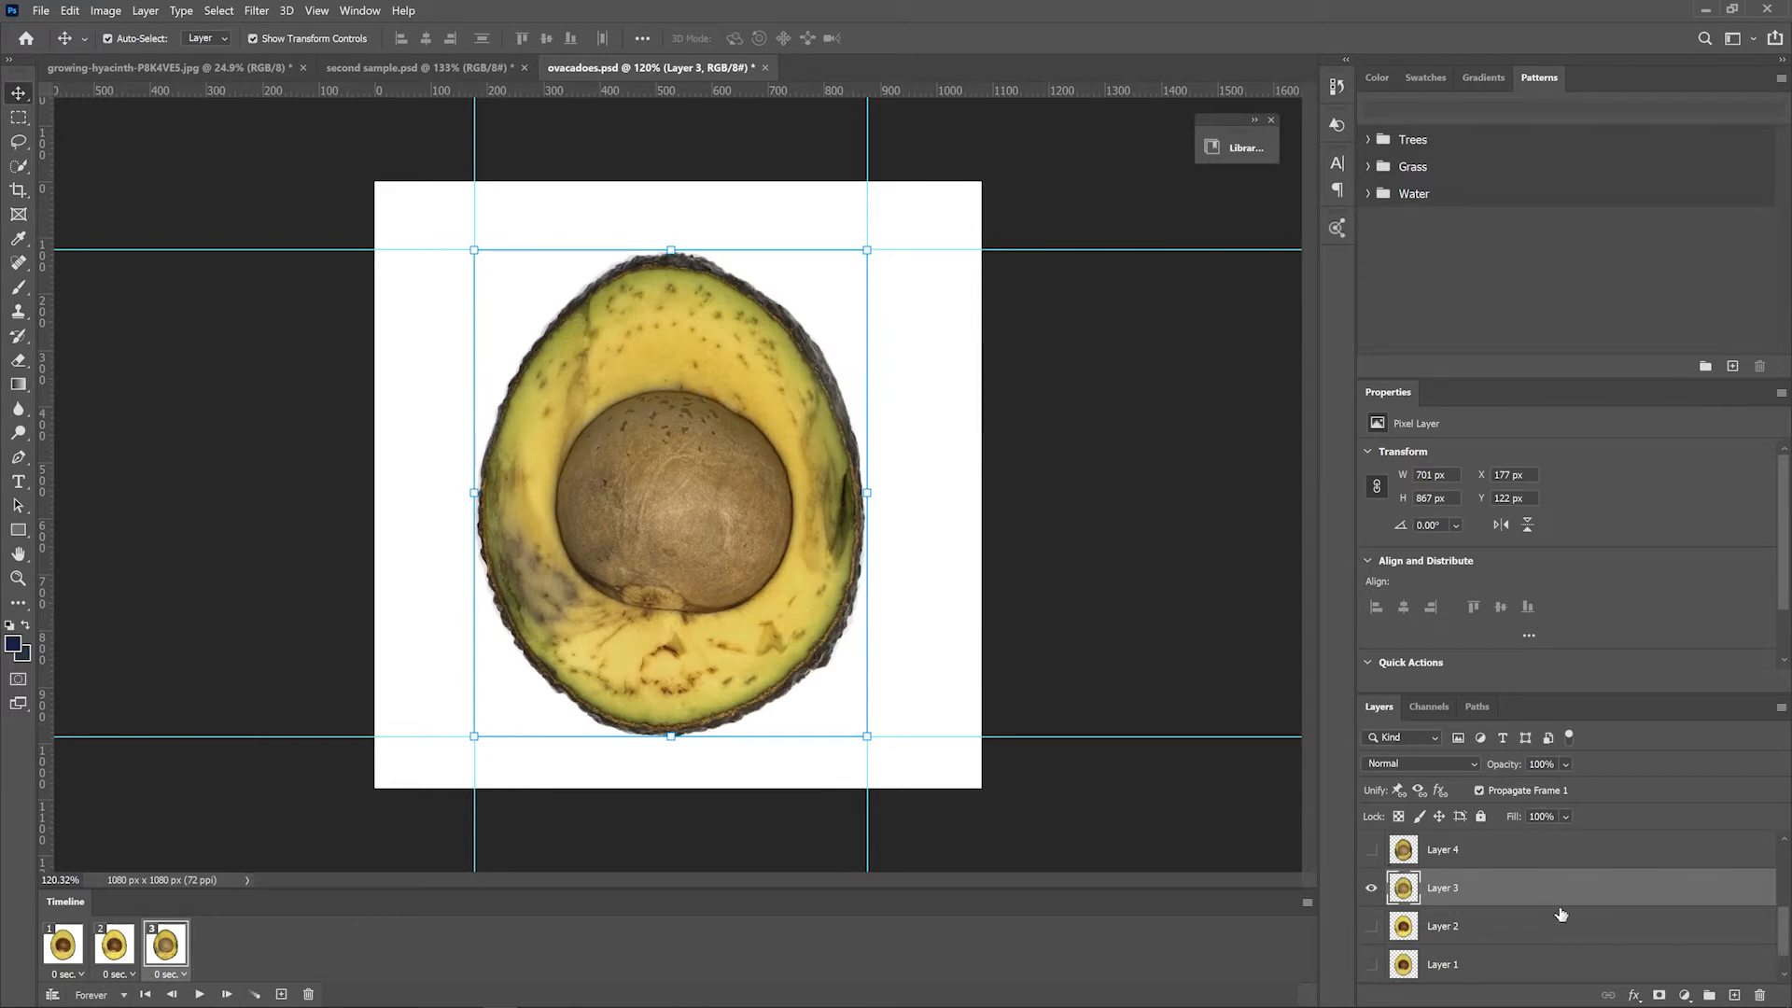
Step: Add a fourth animation frame that shows Layer 4 and hides Layer 3
{"action": "left_click", "coordinate": [1480, 854]}
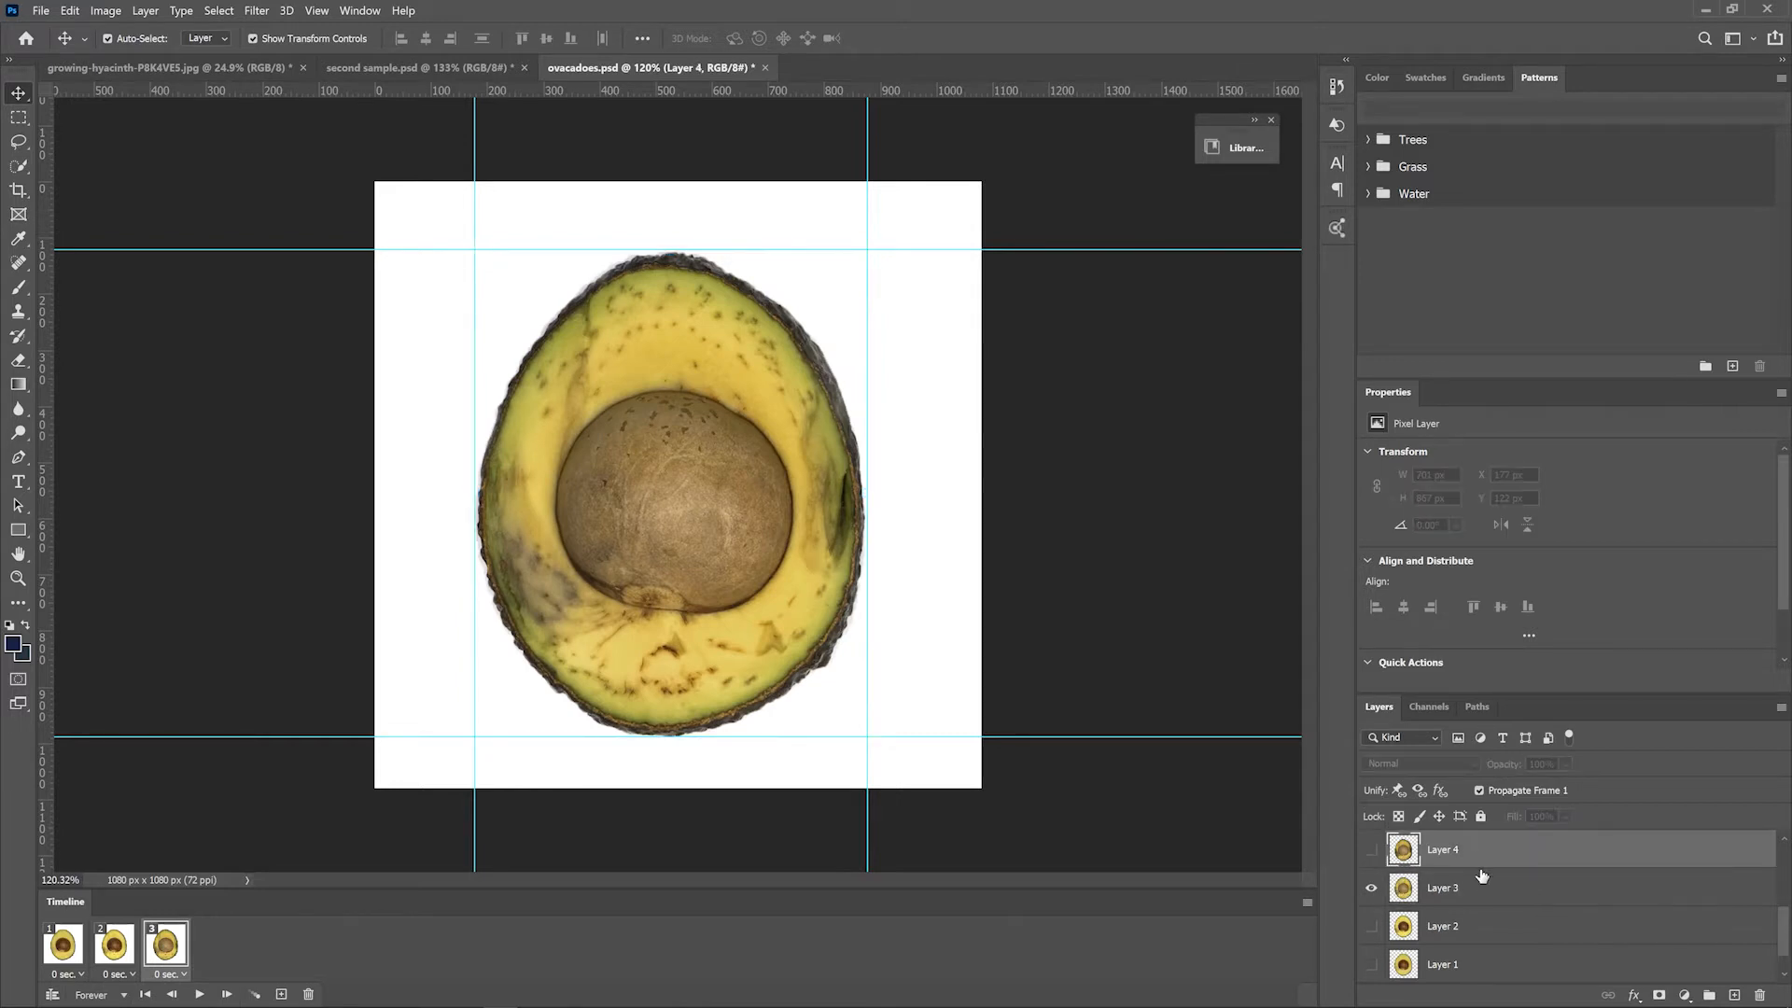
{"action": "left_click", "coordinate": [282, 993]}
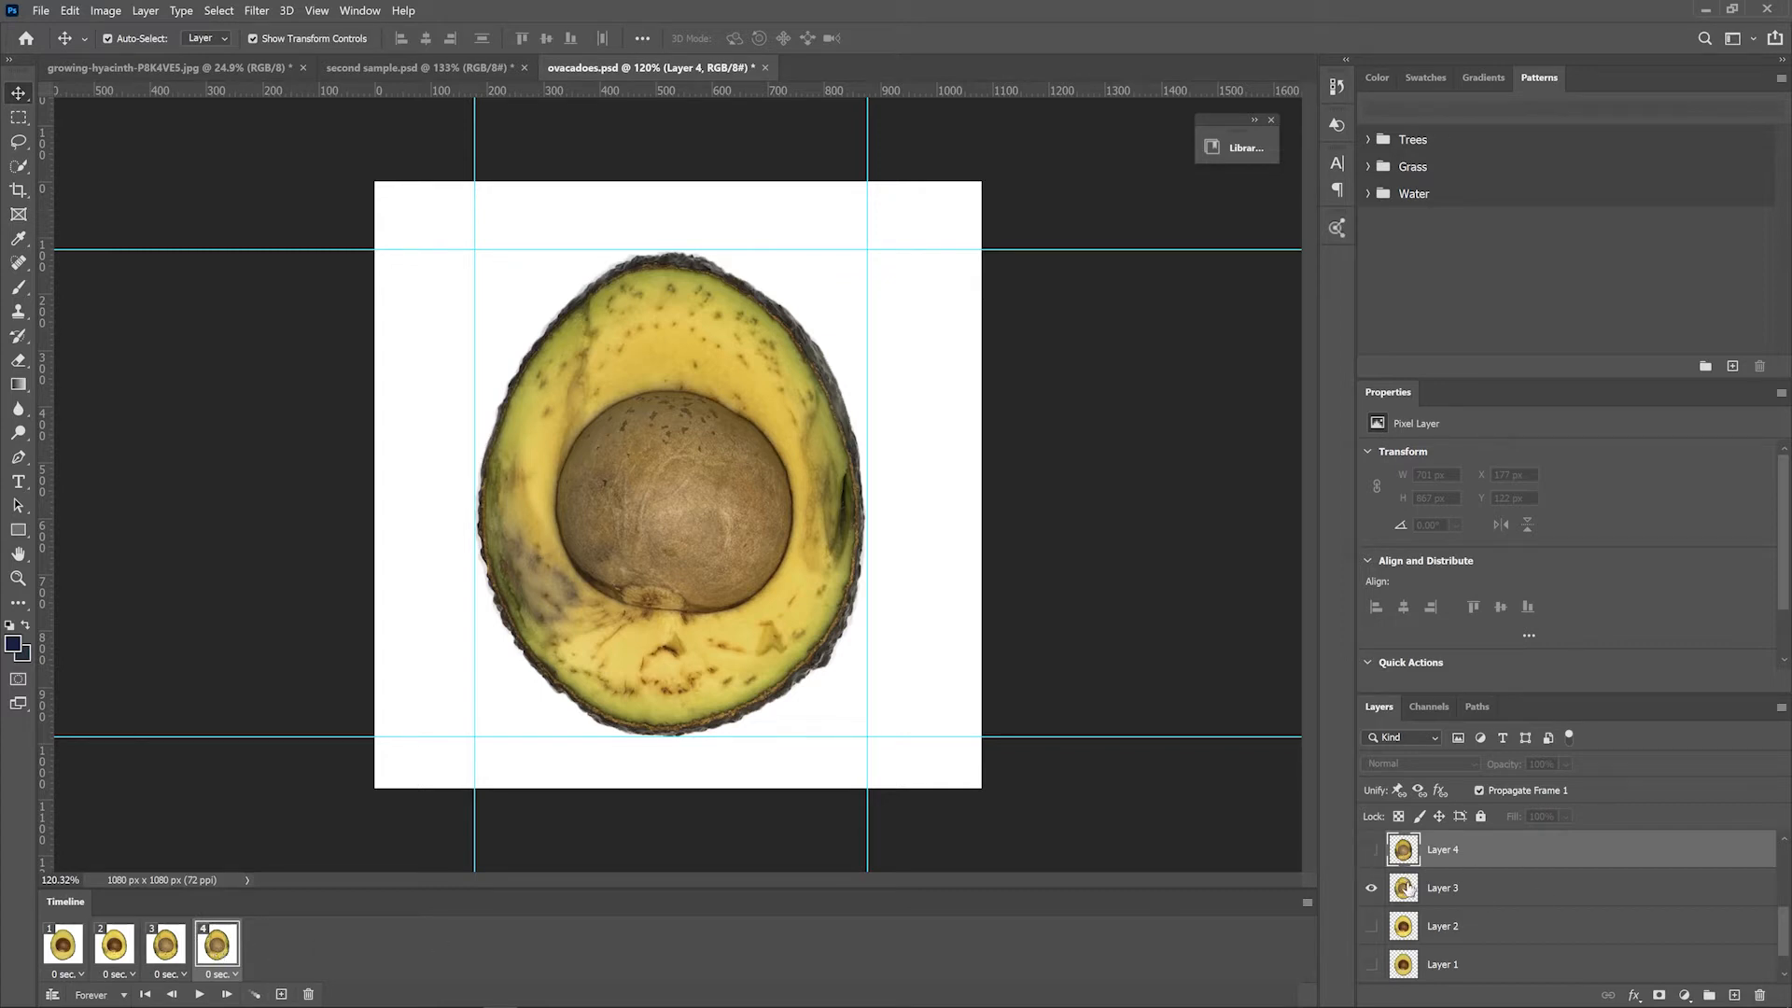
{"action": "left_click", "coordinate": [1371, 850]}
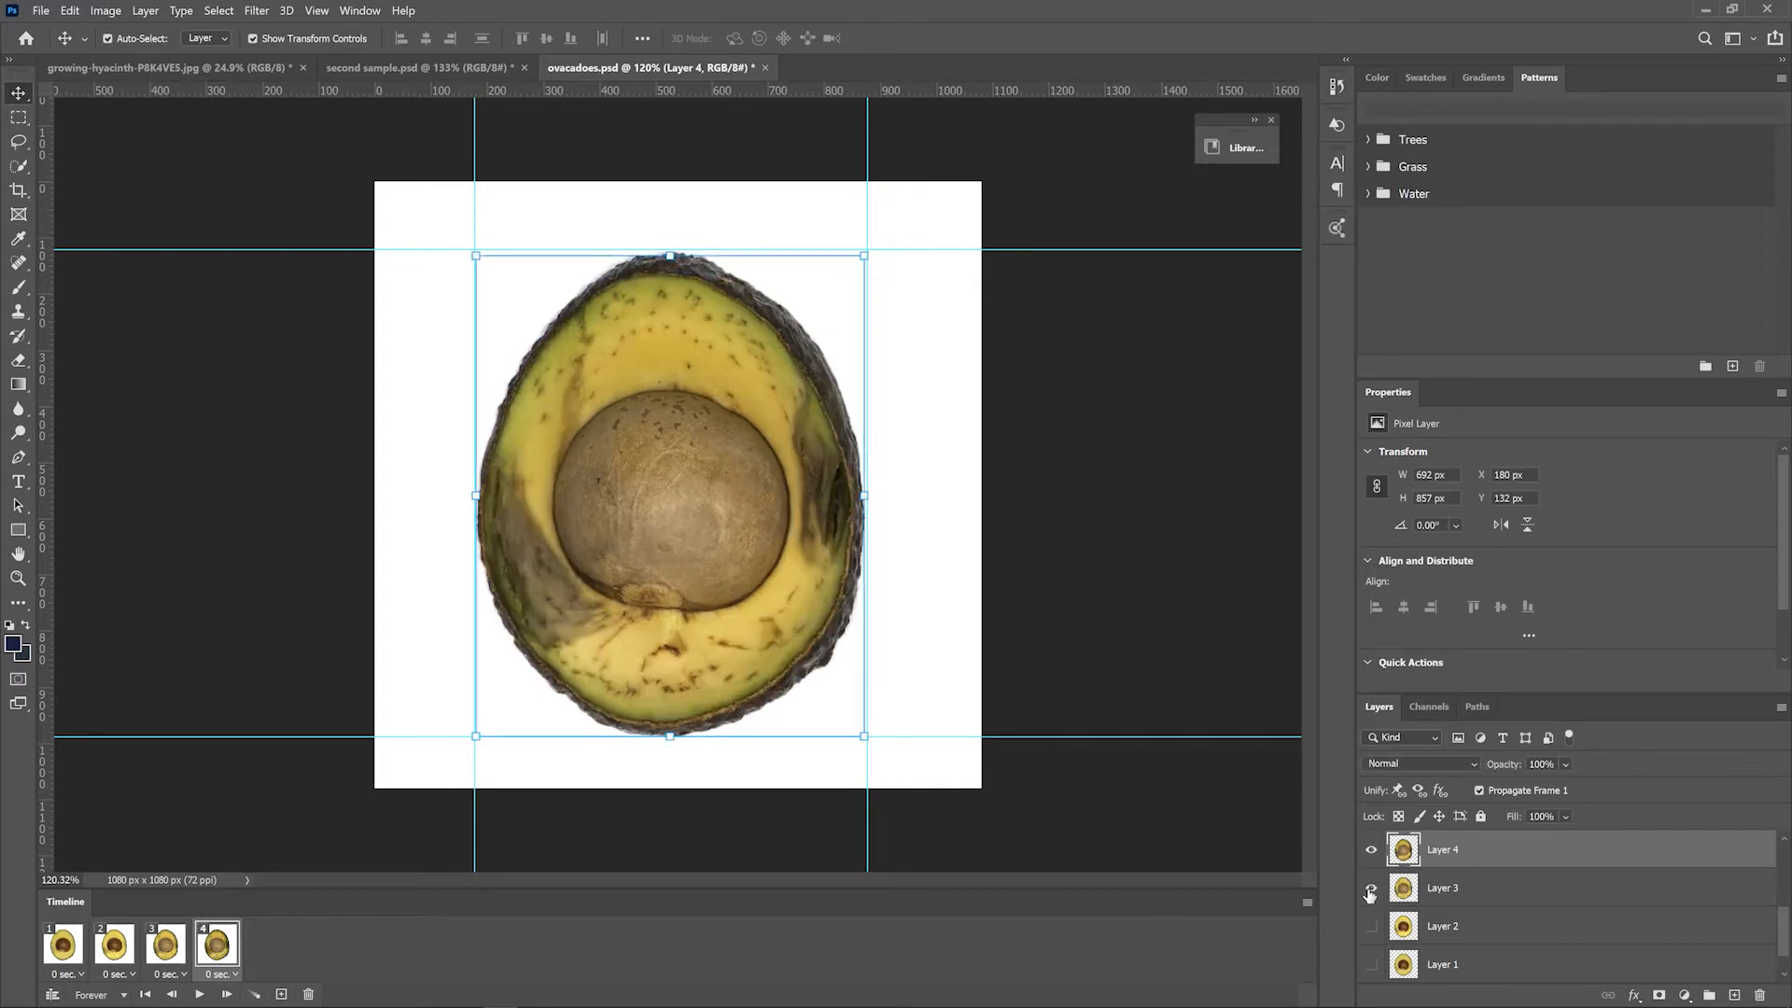
{"action": "left_click", "coordinate": [1371, 890]}
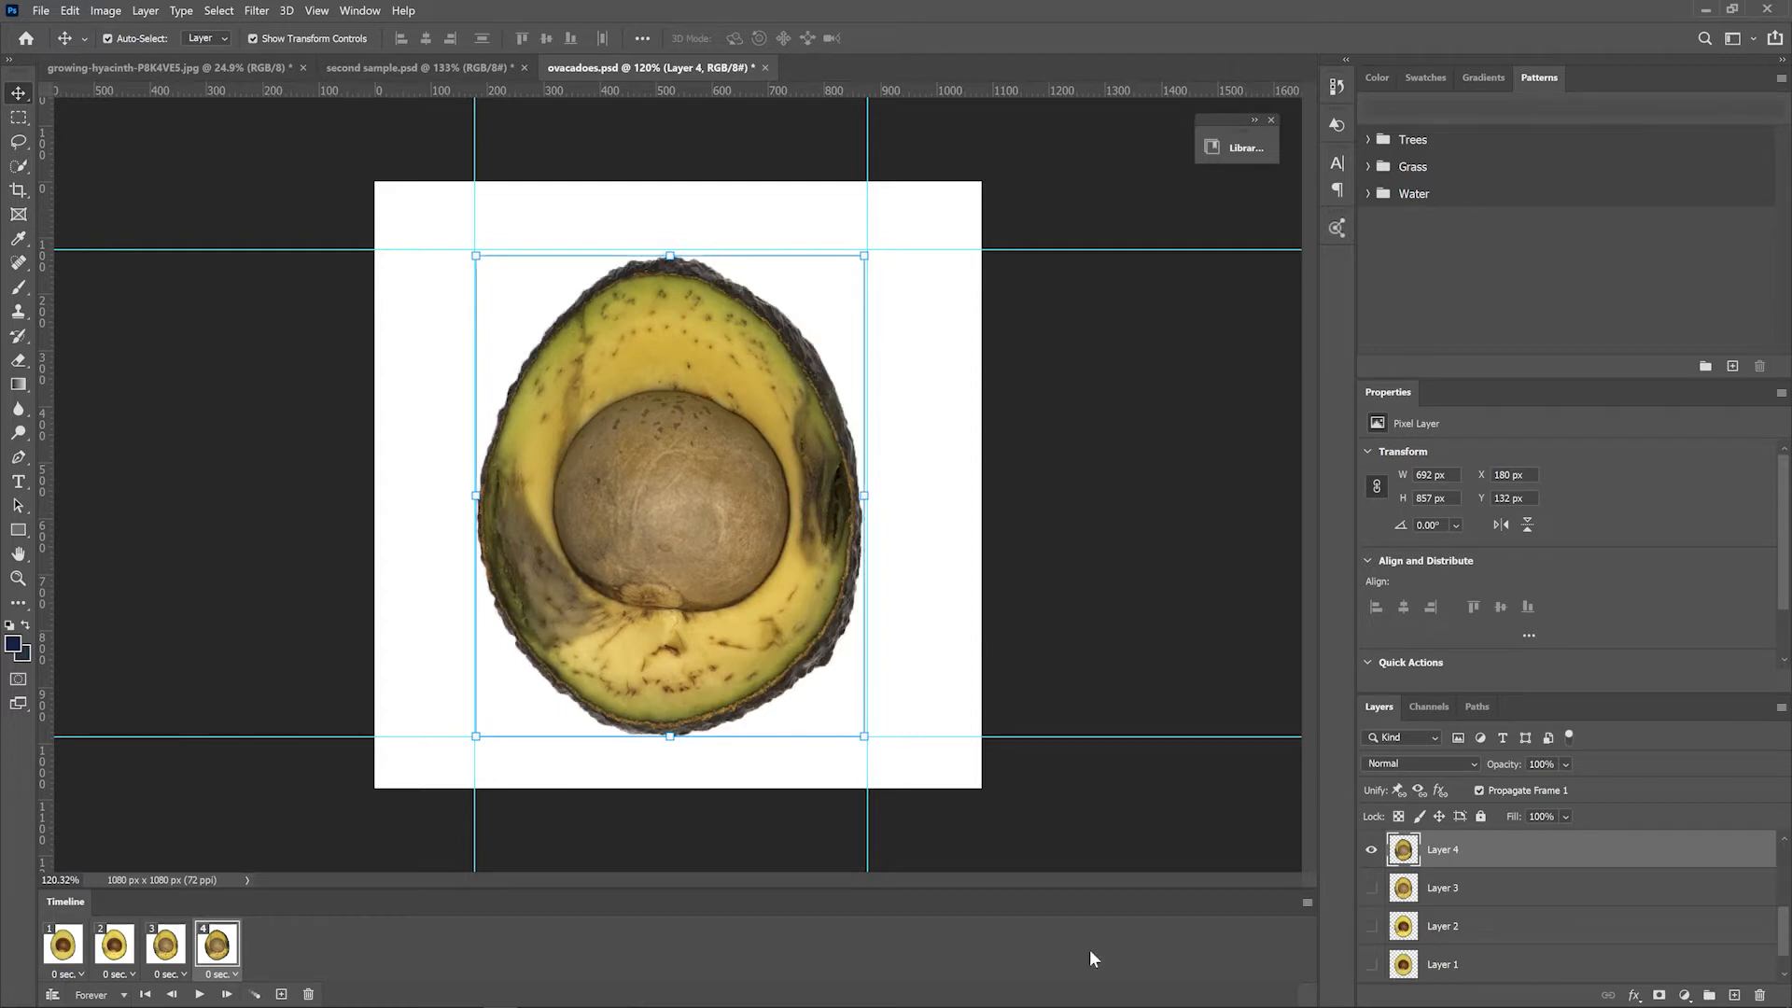
Step: Add a fifth animation frame that shows Layer 5 and hides Layer 4
{"action": "scroll", "coordinate": [1466, 885], "scroll_direction": "up", "scroll_amount": 2}
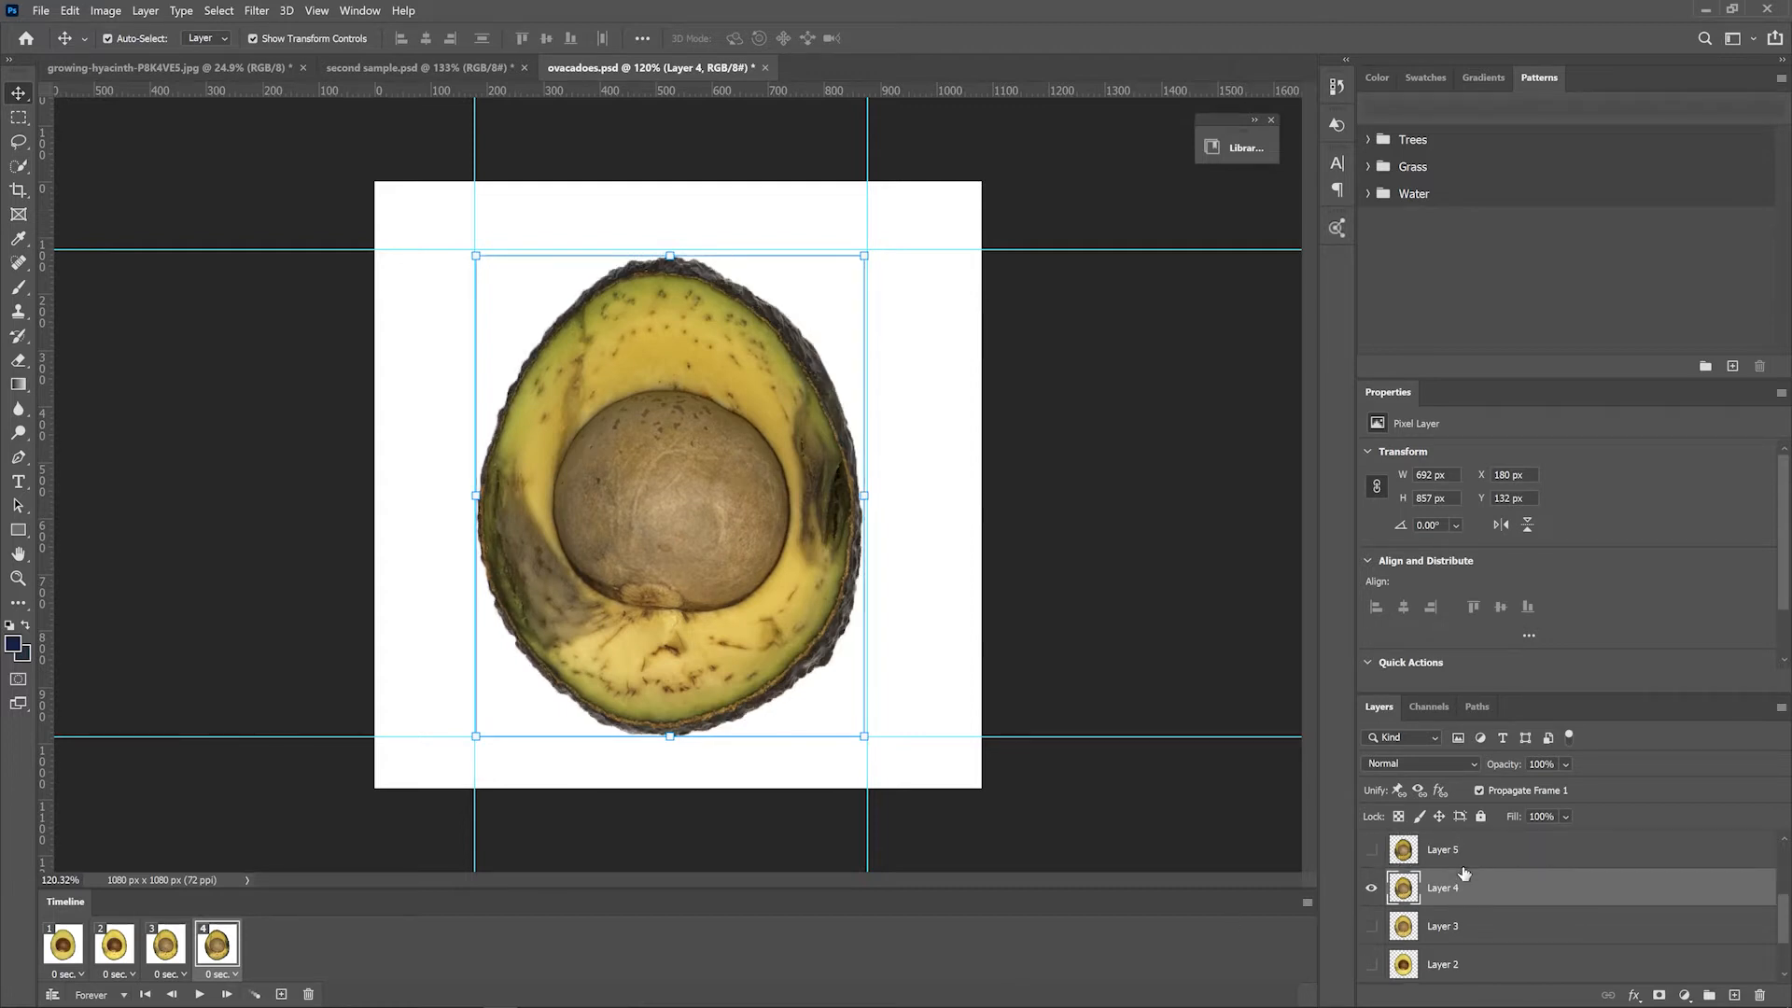
{"action": "left_click", "coordinate": [1475, 888]}
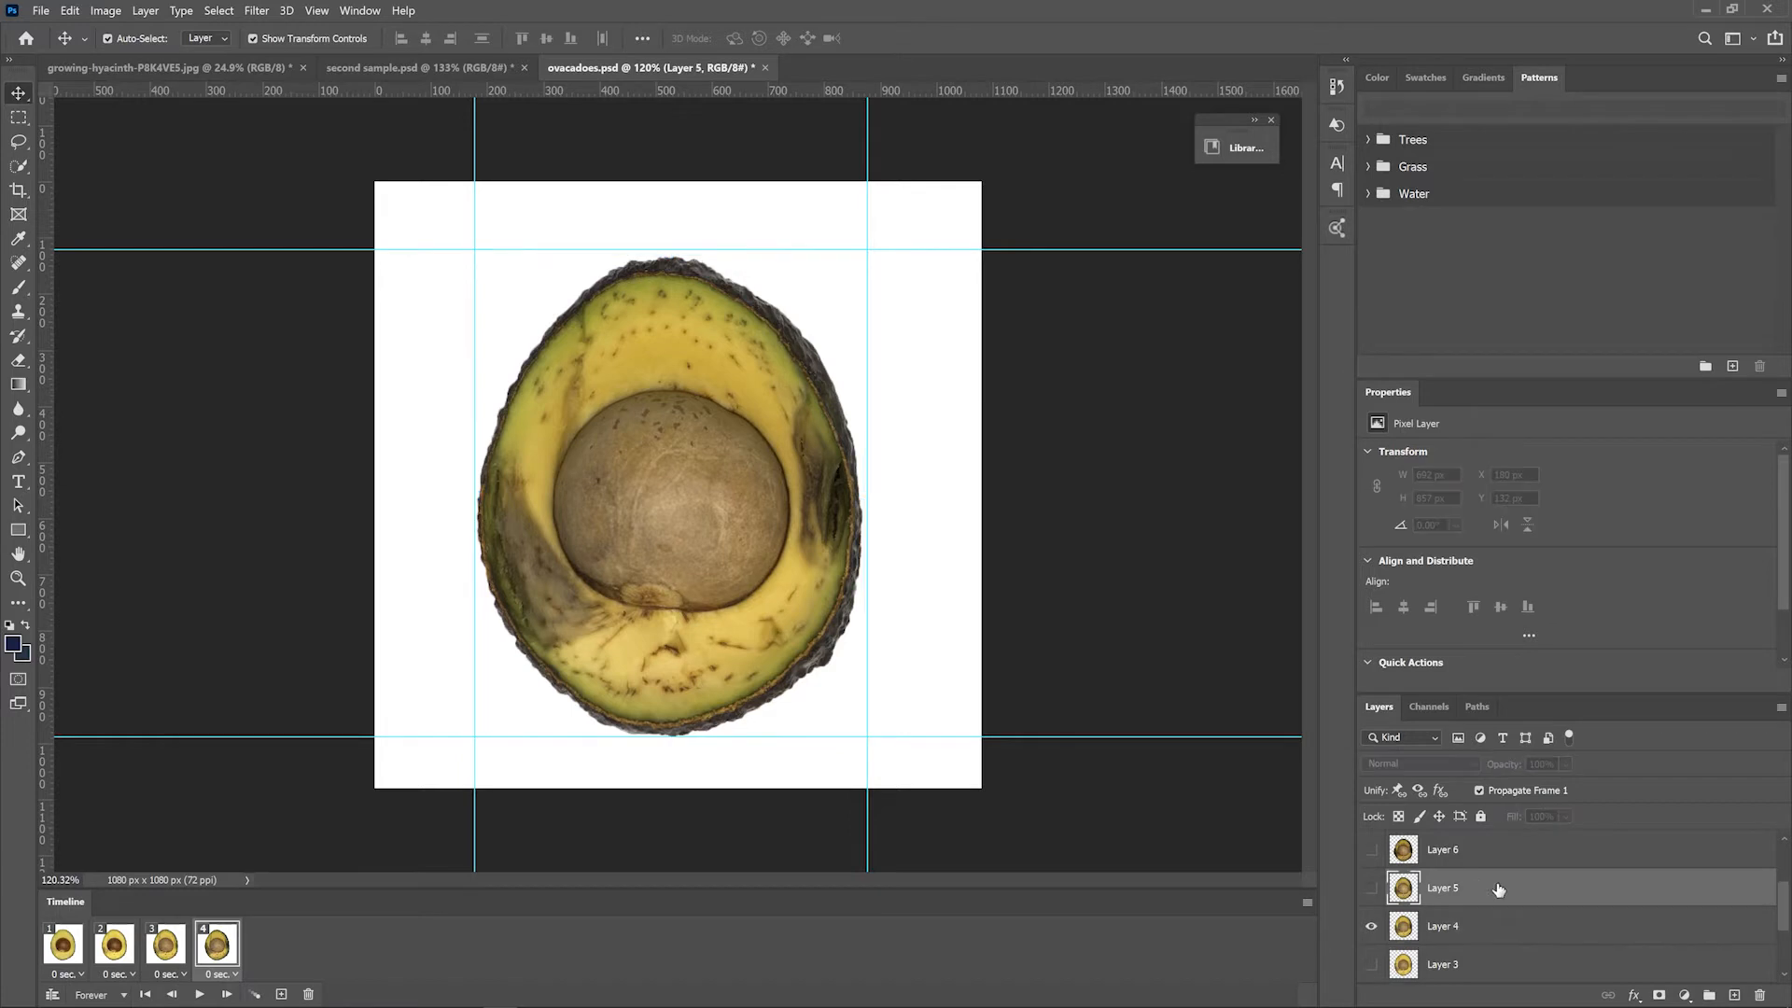
{"action": "left_click", "coordinate": [282, 995]}
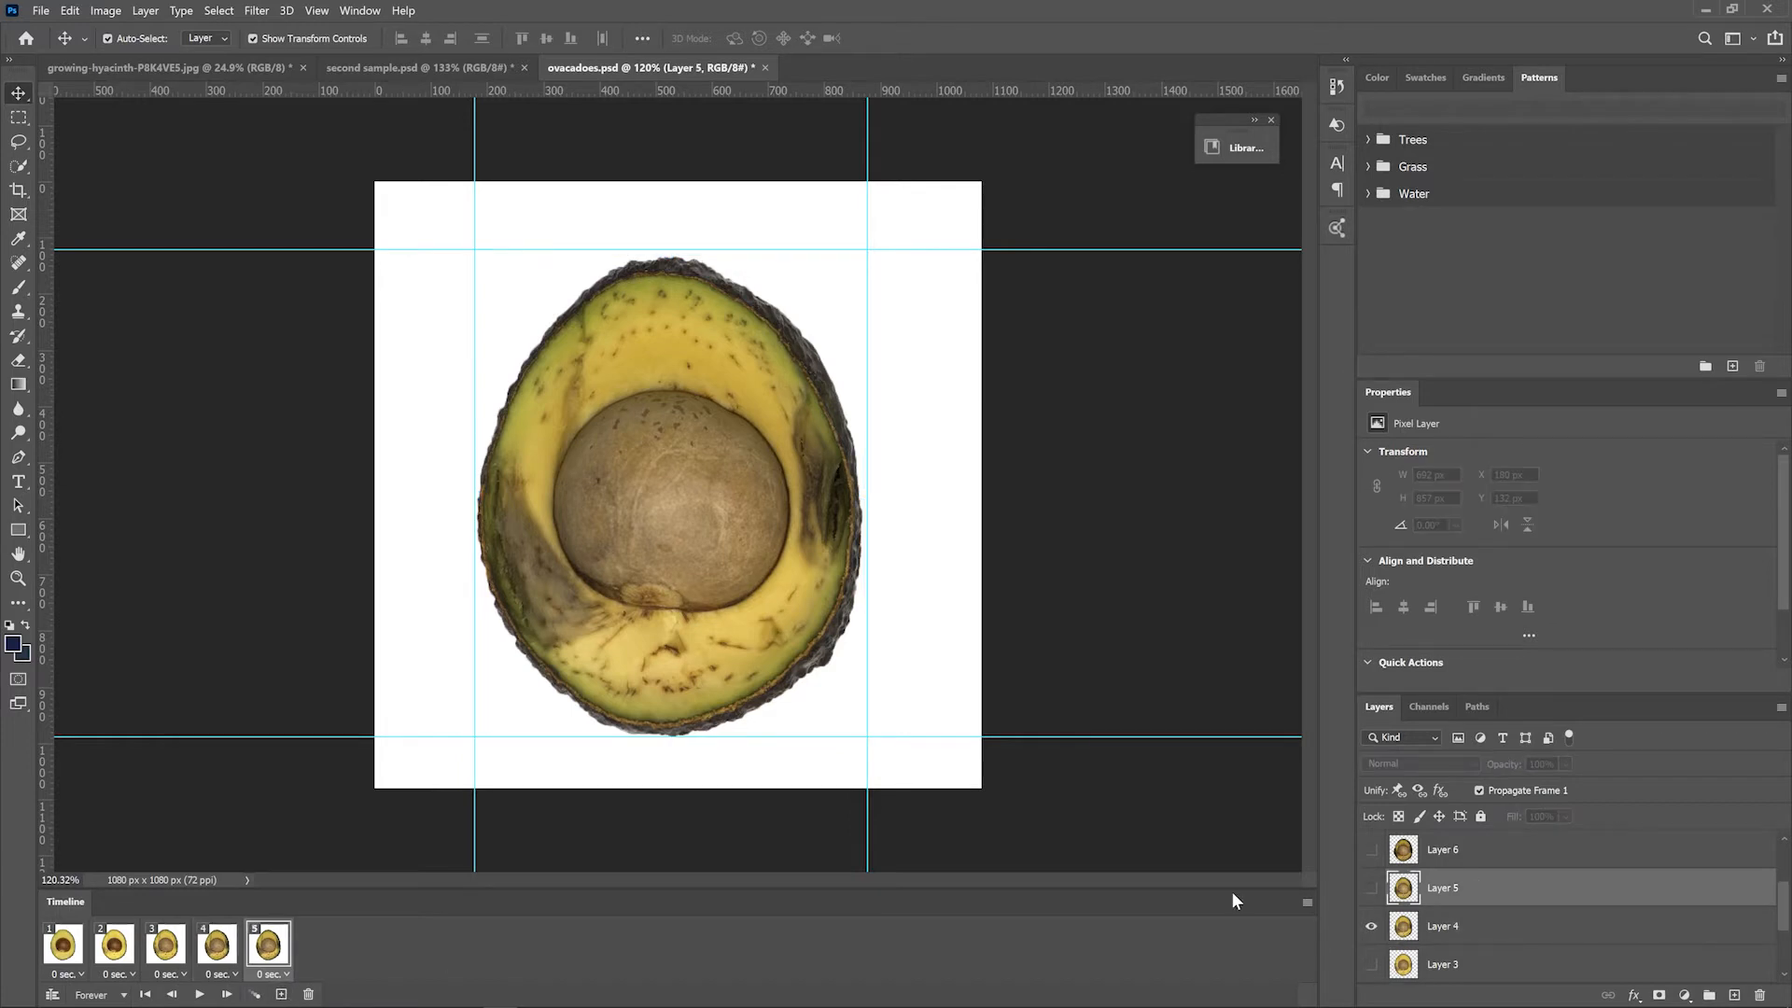
{"action": "left_click", "coordinate": [1372, 887]}
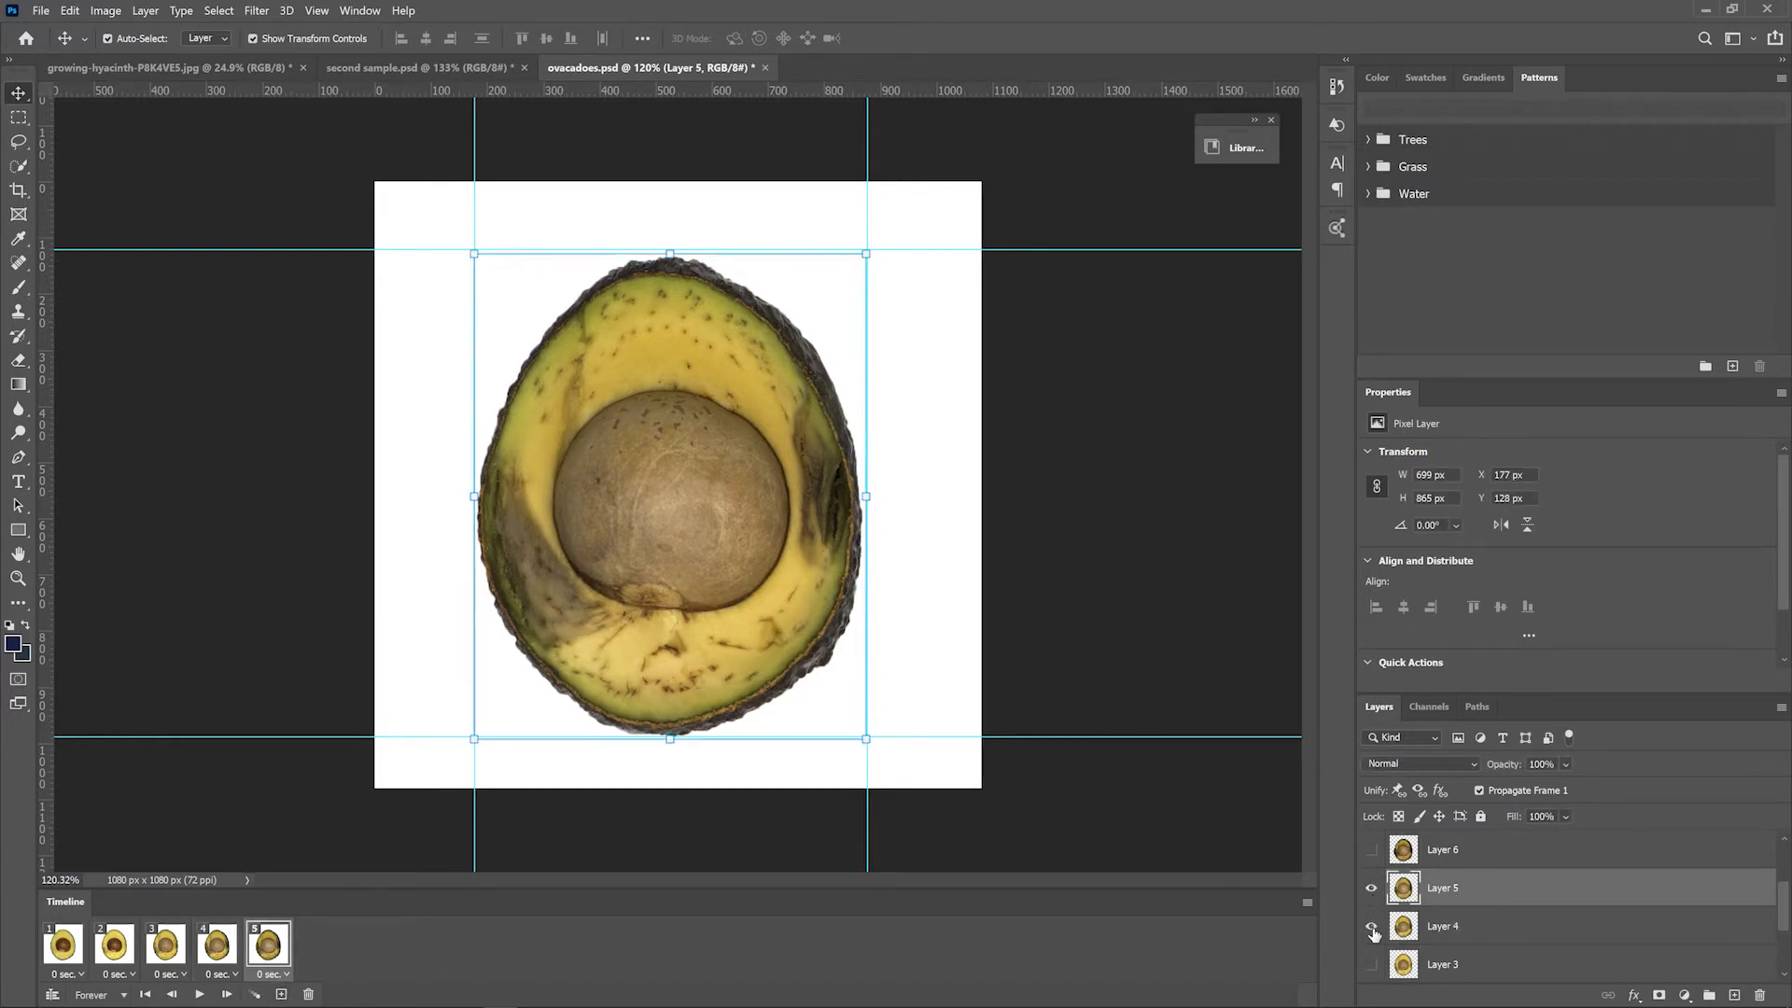
{"action": "left_click", "coordinate": [1371, 927]}
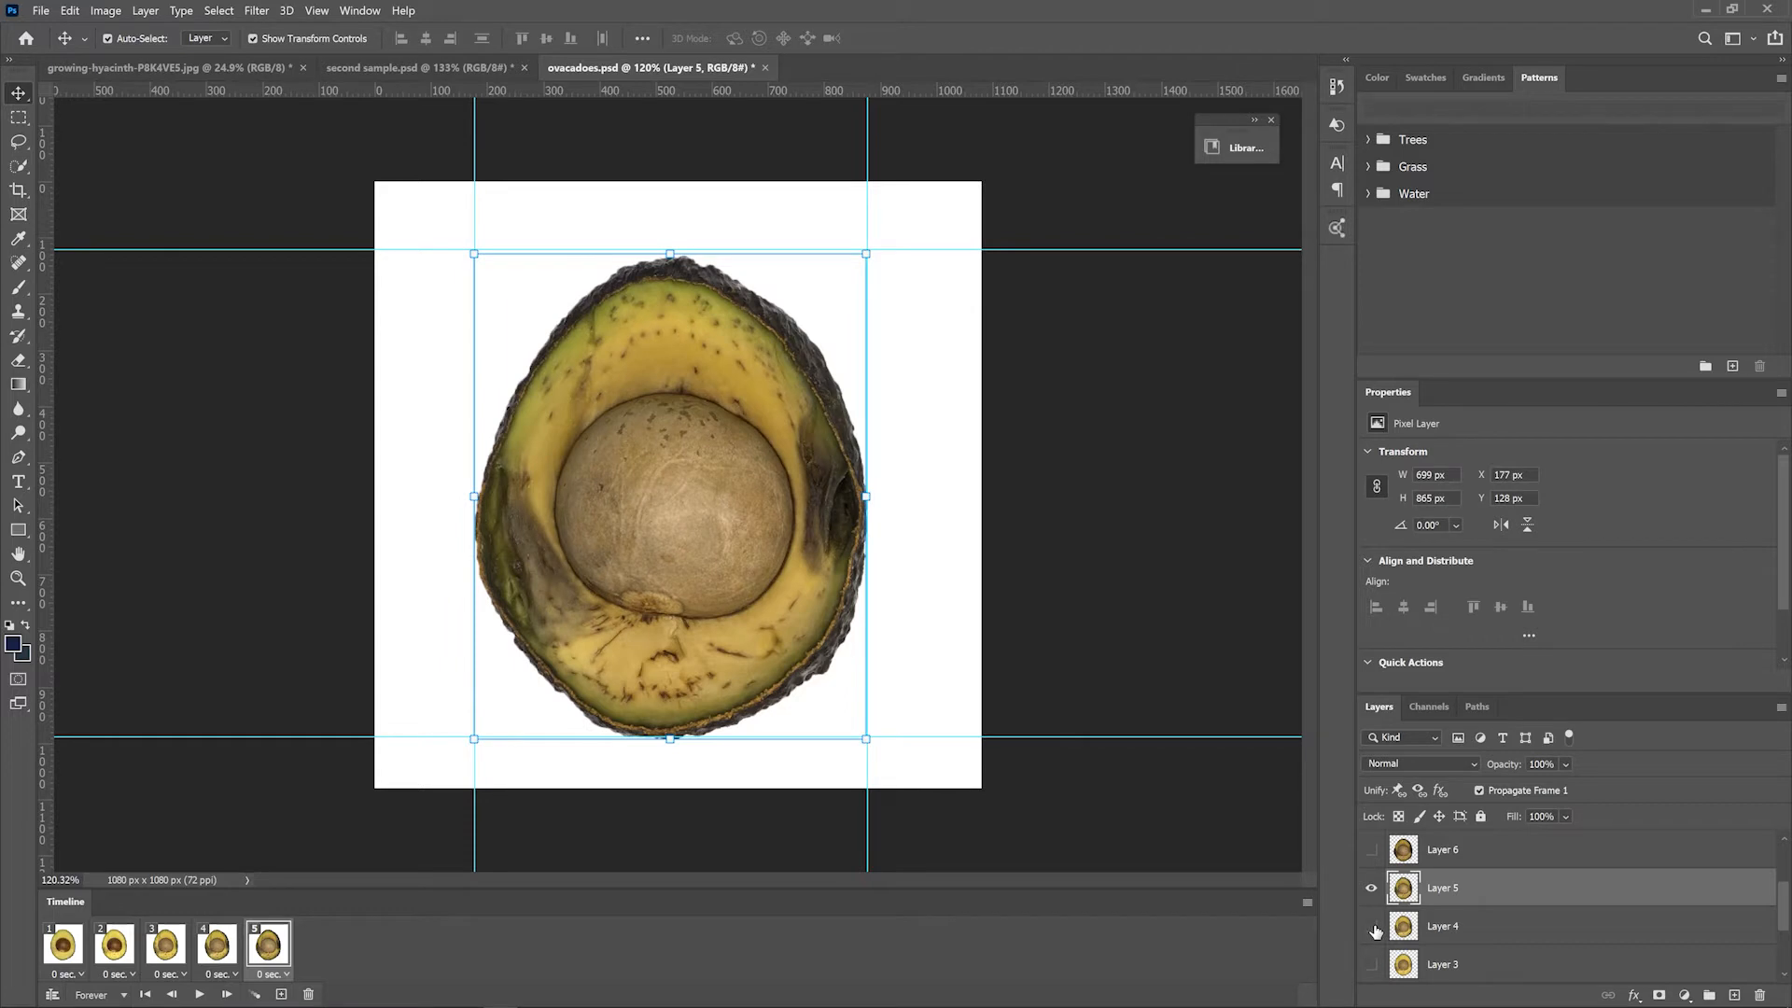
Step: Add a sixth animation frame that shows Layer 6 and hides Layer 5
{"action": "left_click", "coordinate": [1479, 847]}
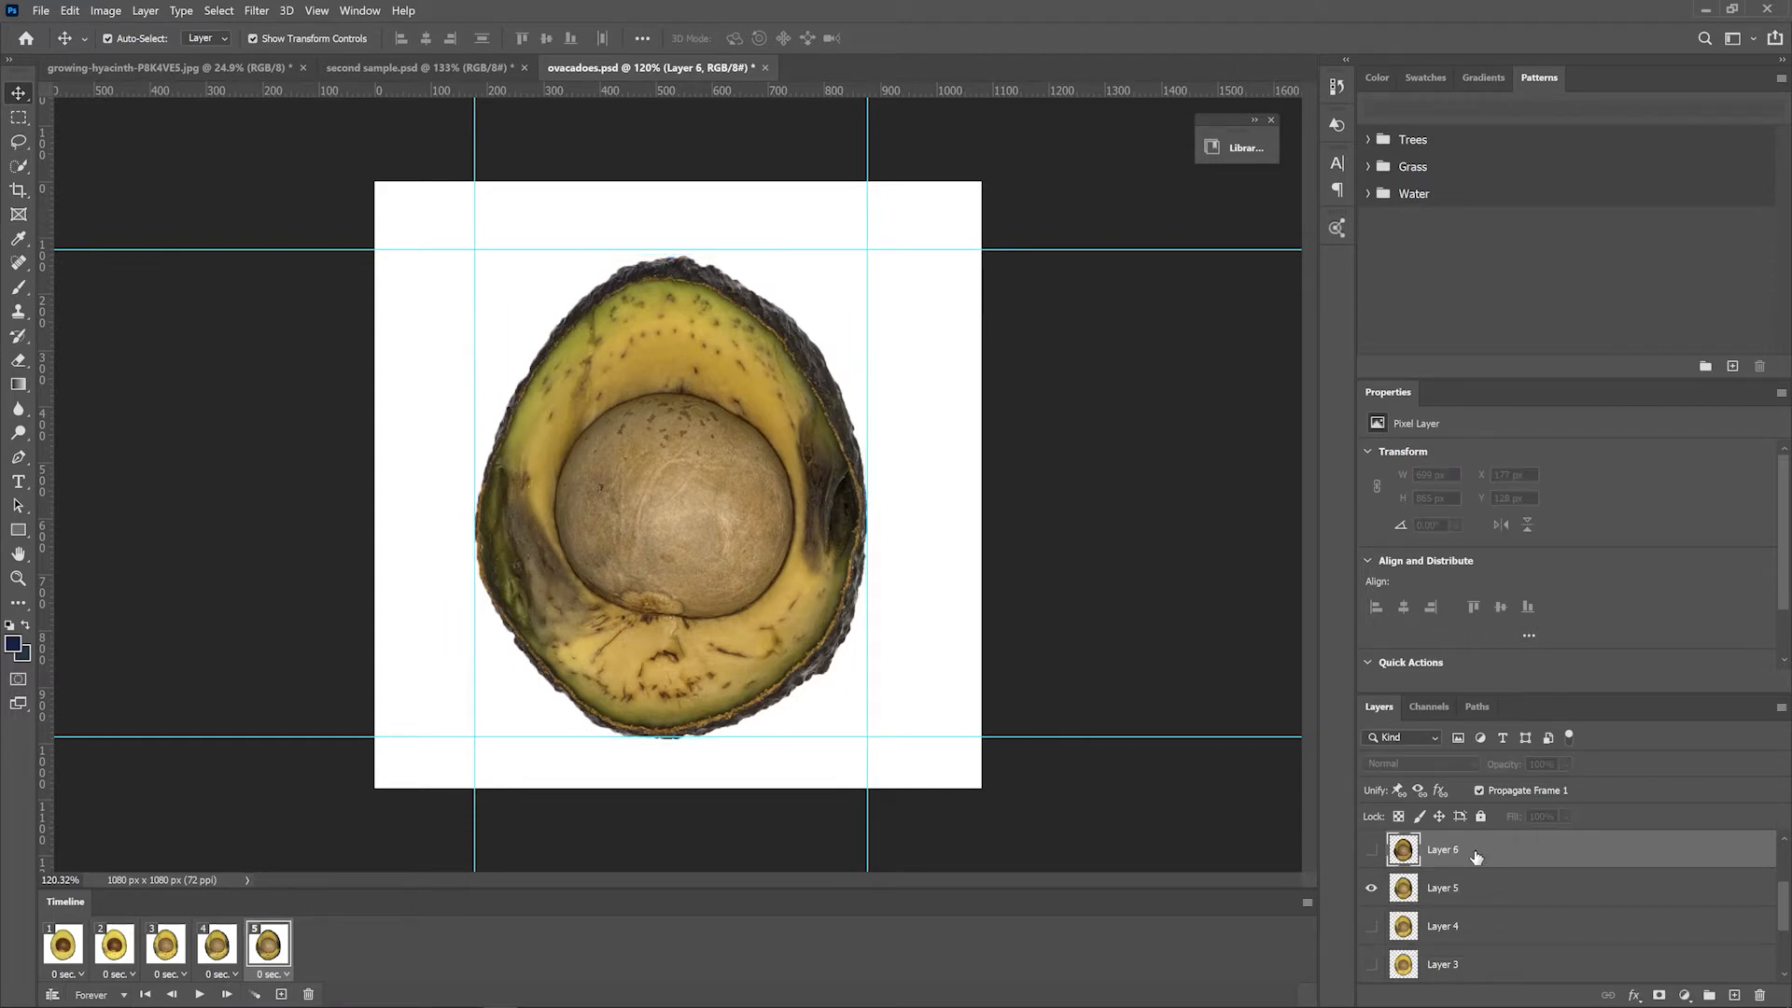
{"action": "left_click", "coordinate": [281, 994]}
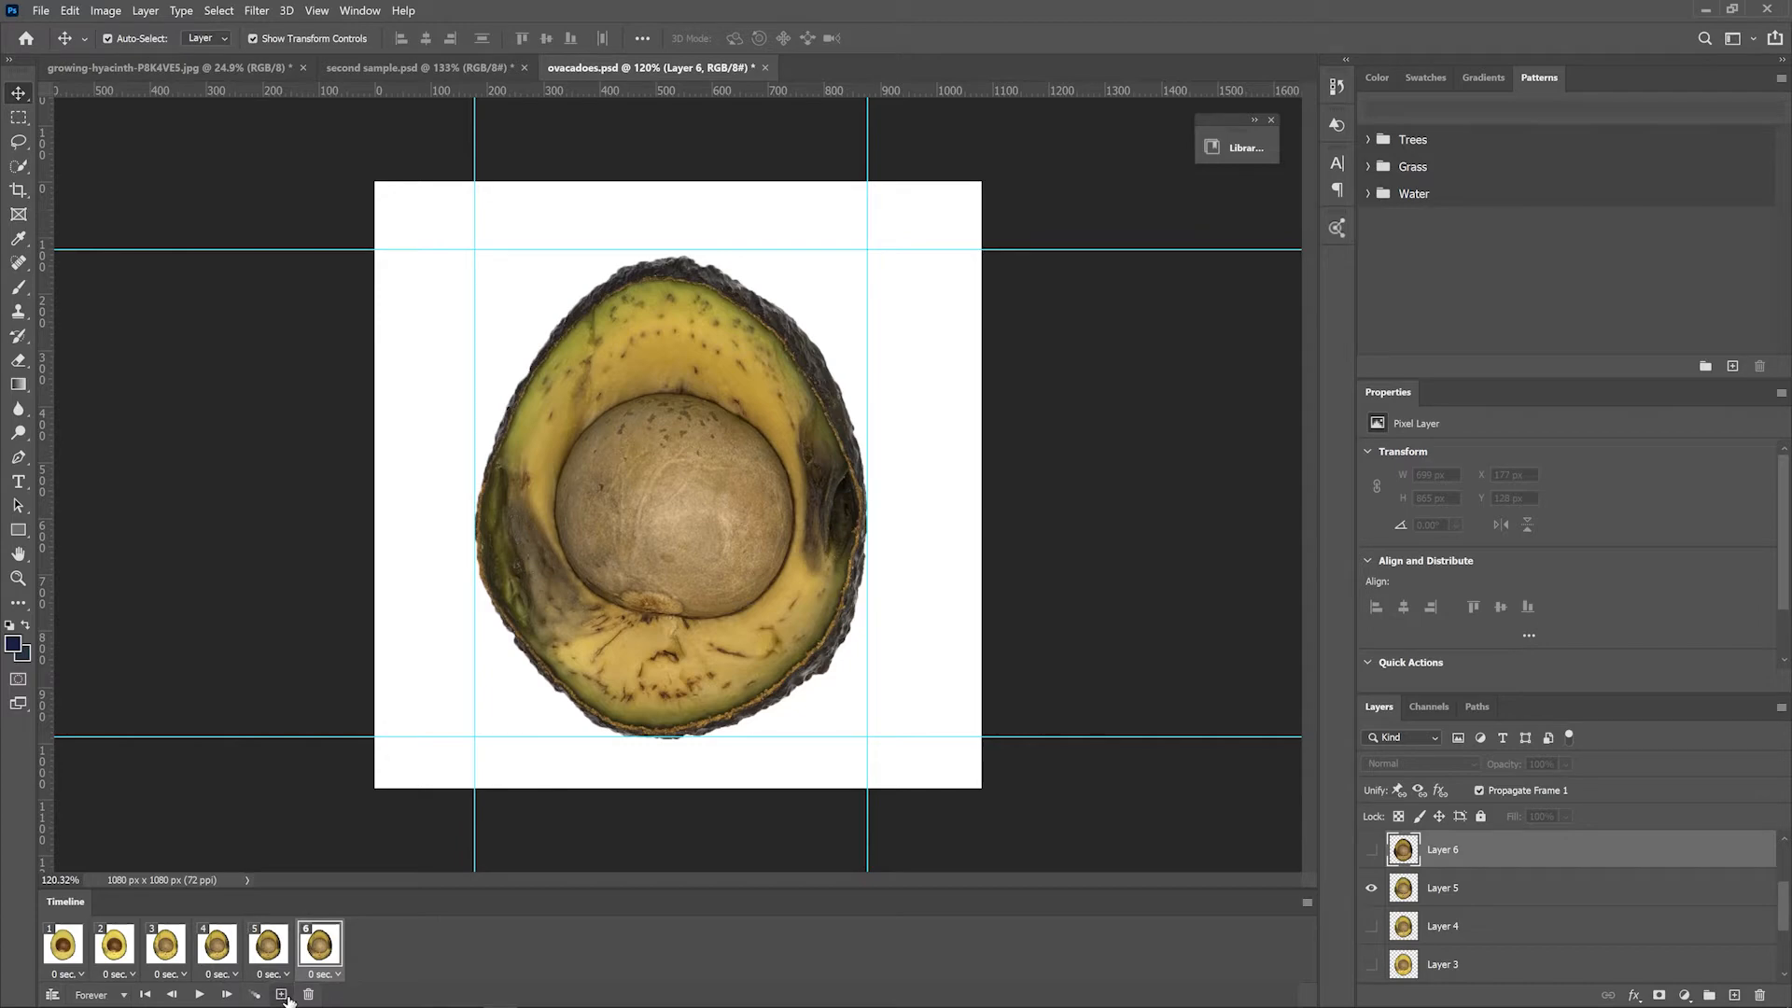
{"action": "left_click", "coordinate": [1372, 850]}
{"action": "left_click", "coordinate": [1371, 888]}
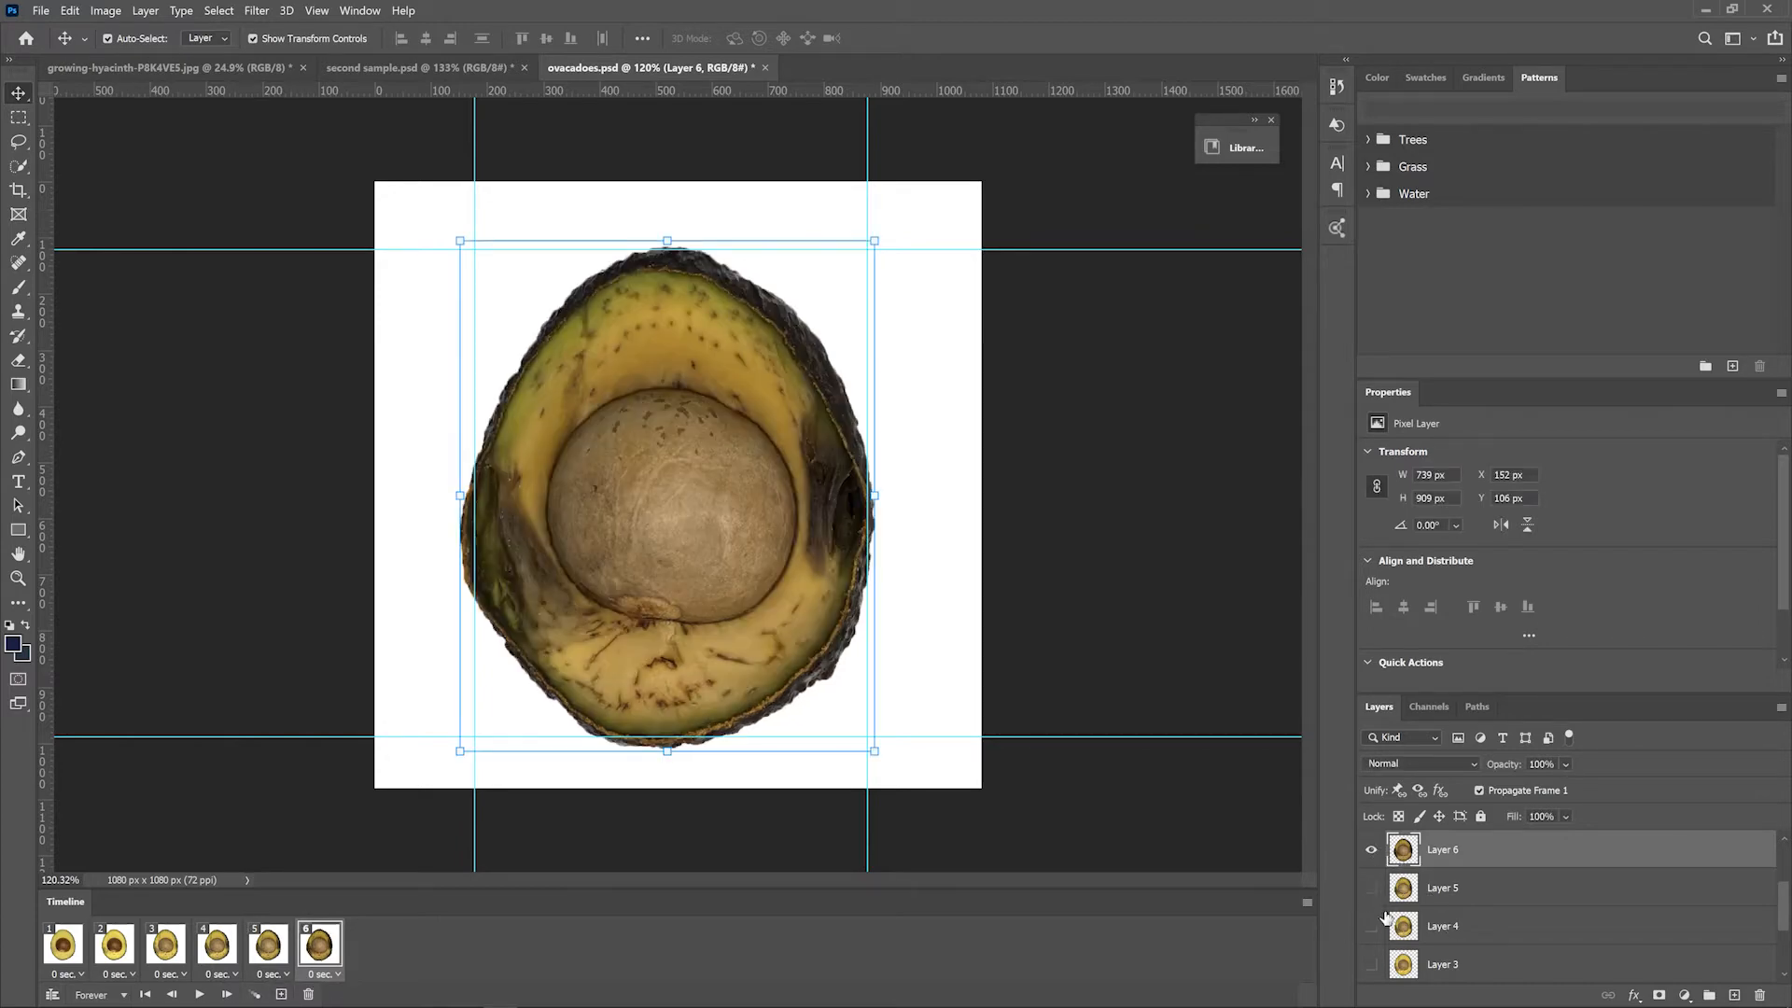
Step: Add a seventh animation frame that shows Layer 7 and hides Layer 6
{"action": "scroll", "coordinate": [1459, 910], "scroll_direction": "up", "scroll_amount": 3}
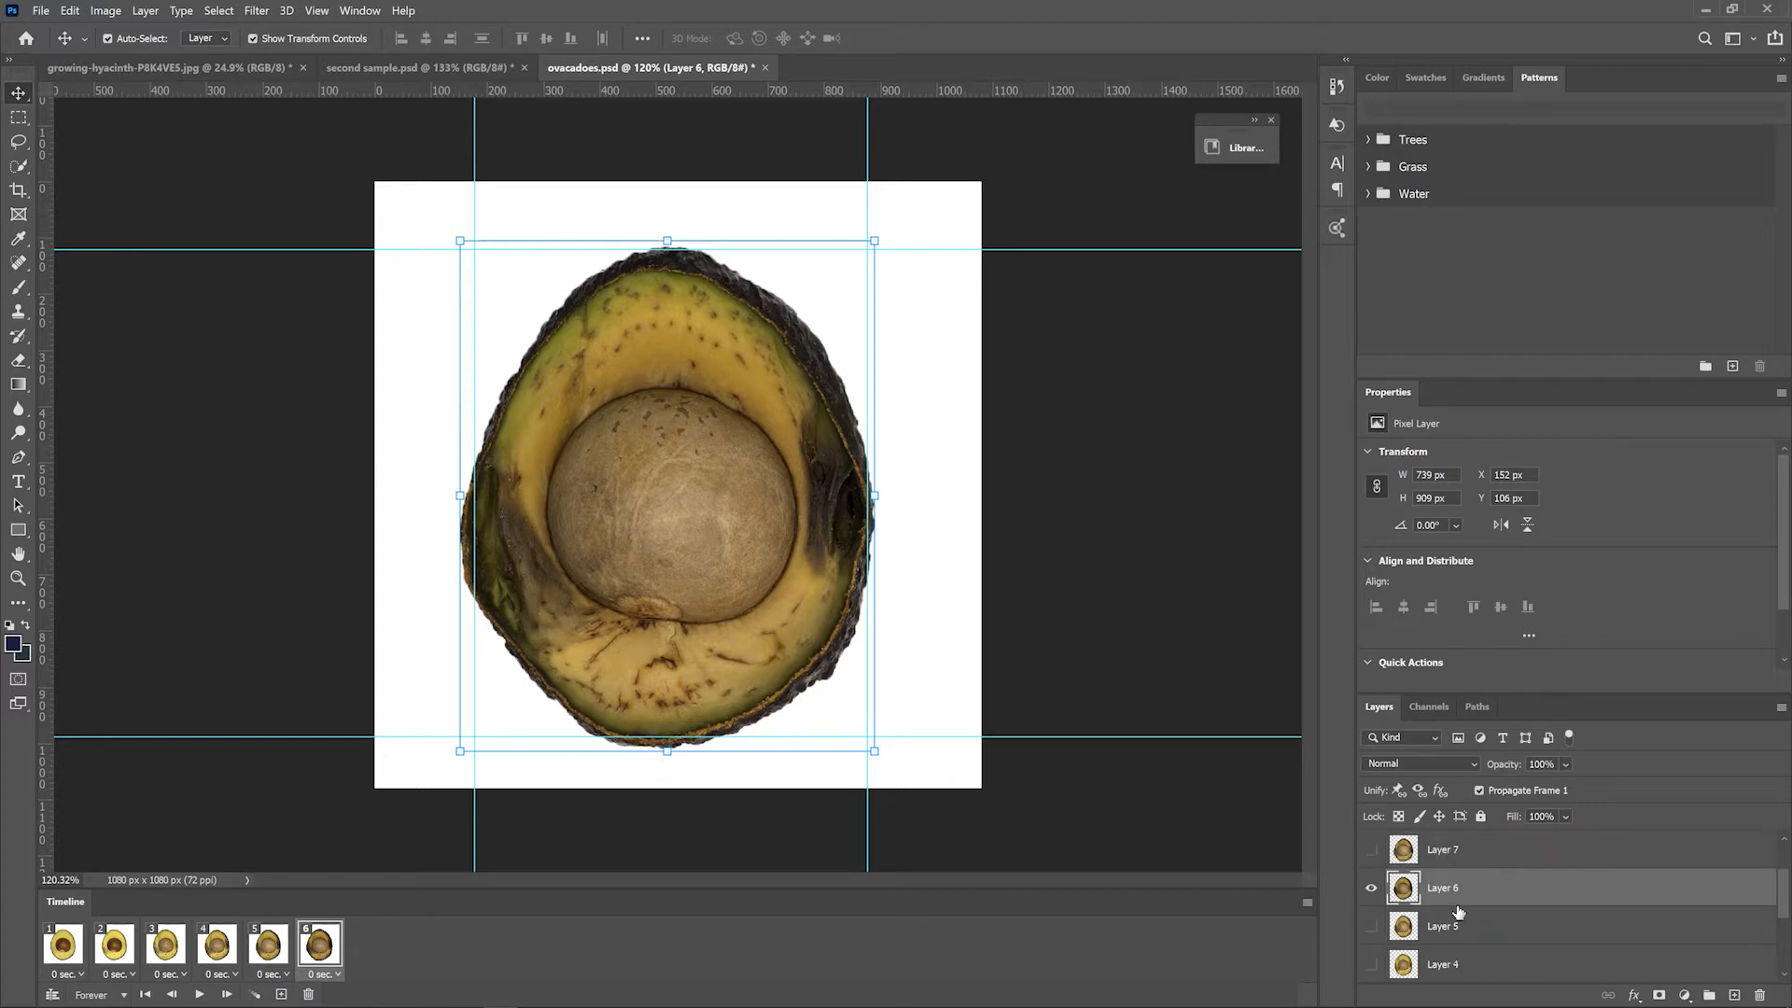
{"action": "left_click", "coordinate": [1461, 925]}
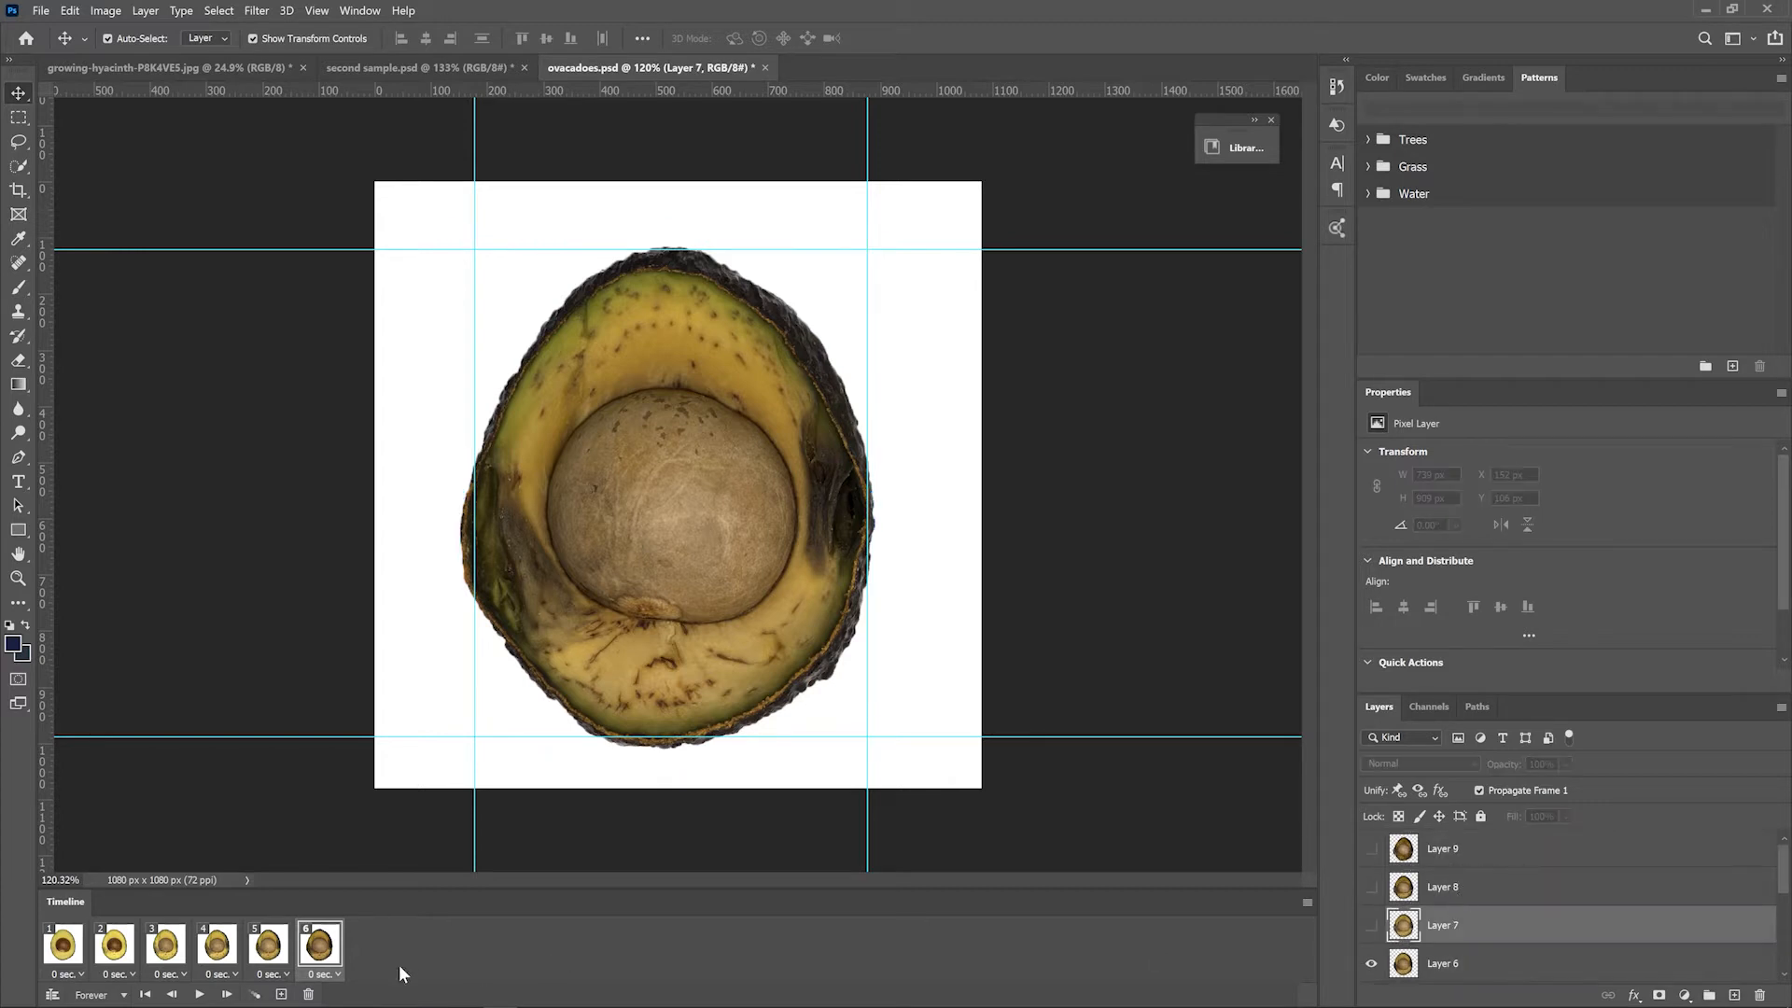
{"action": "left_click", "coordinate": [281, 995]}
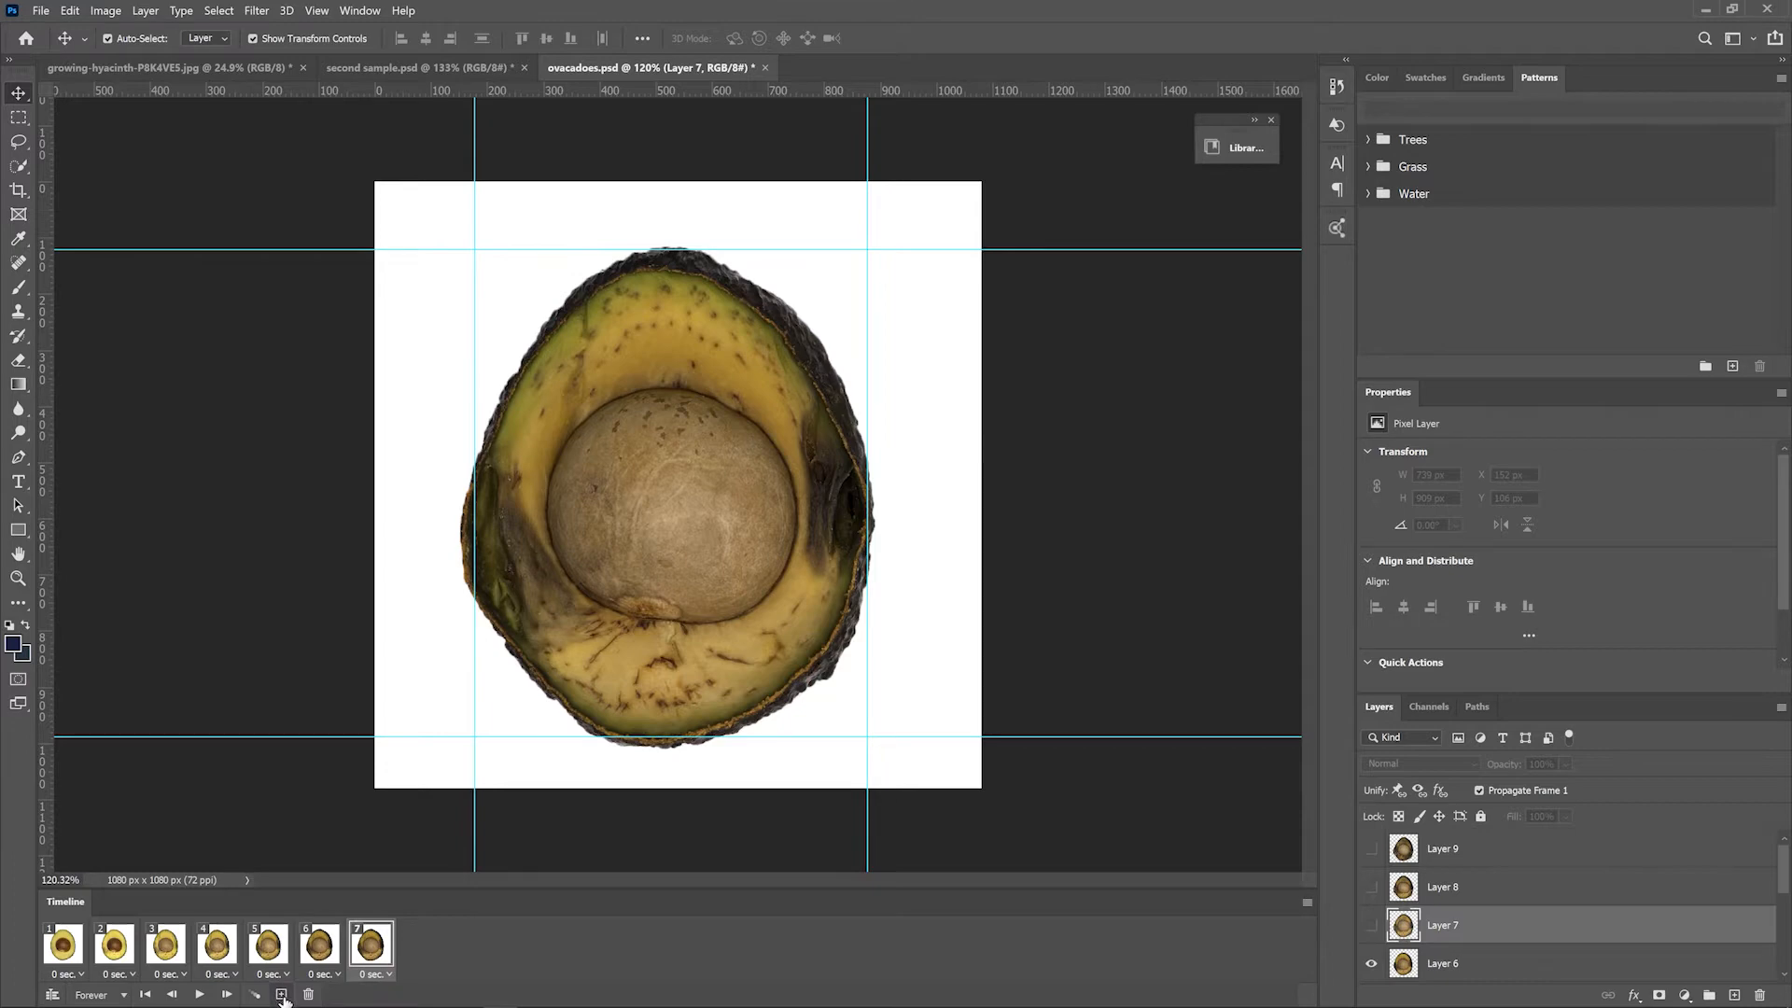
{"action": "left_click", "coordinate": [1371, 924]}
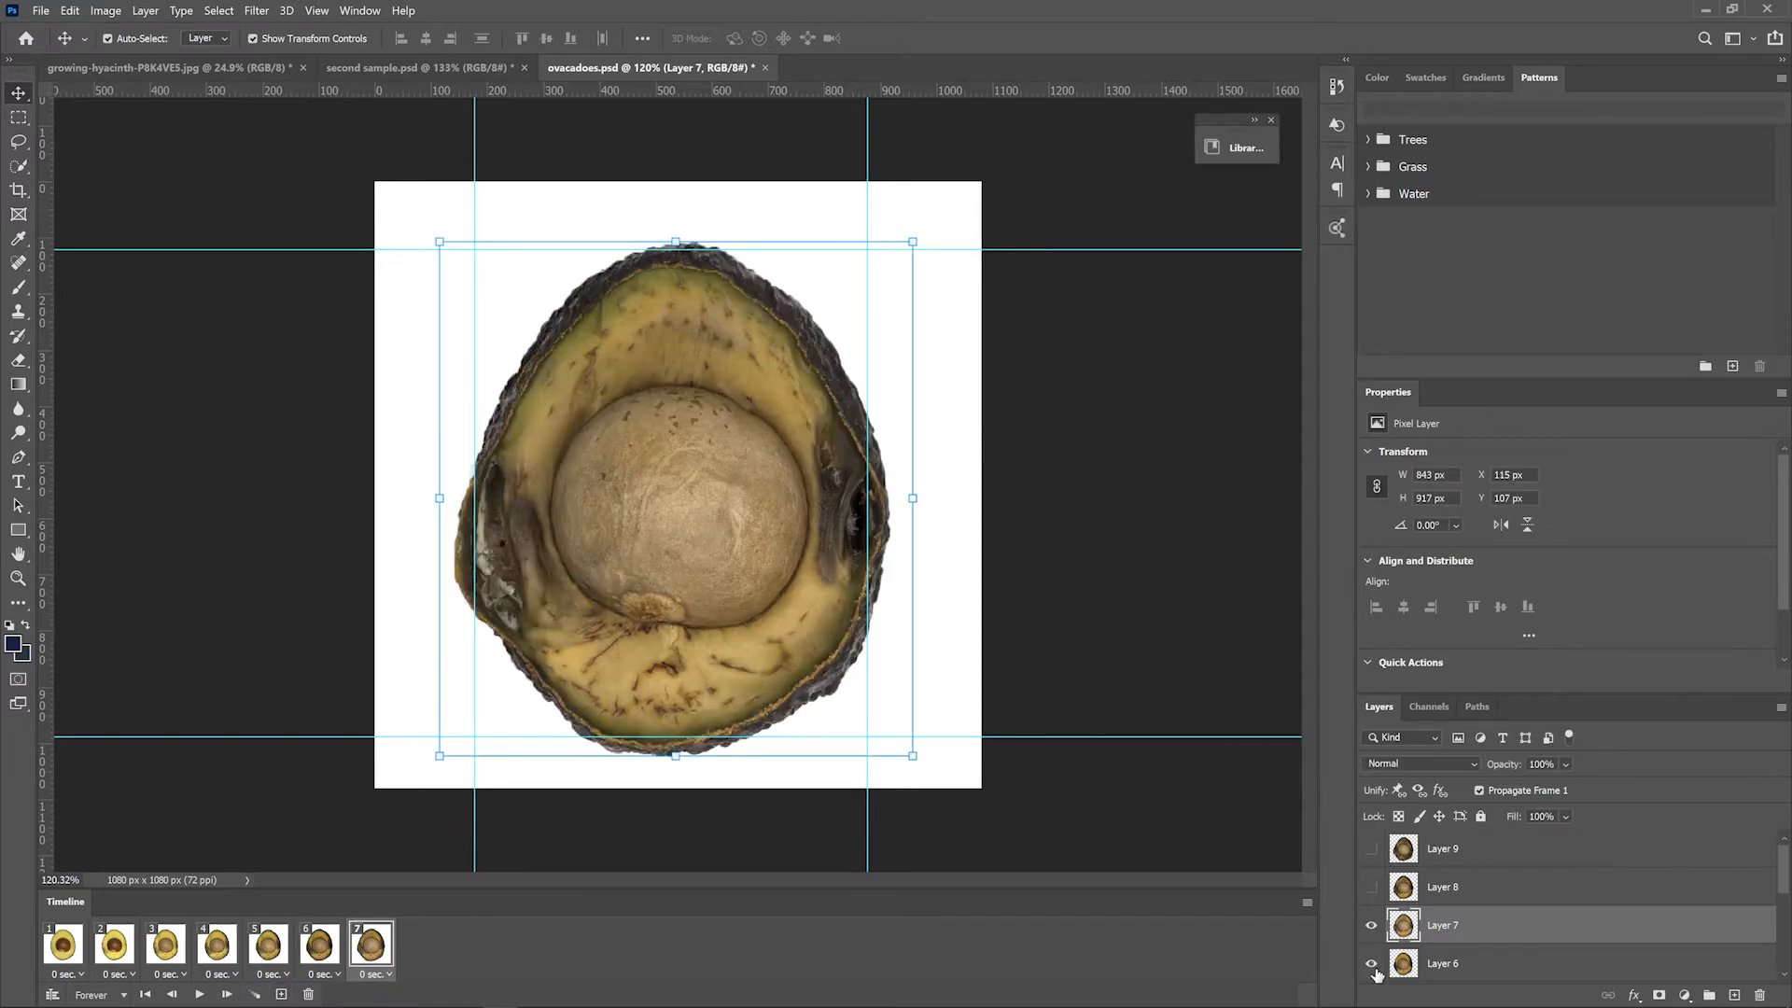
{"action": "left_click", "coordinate": [1372, 963]}
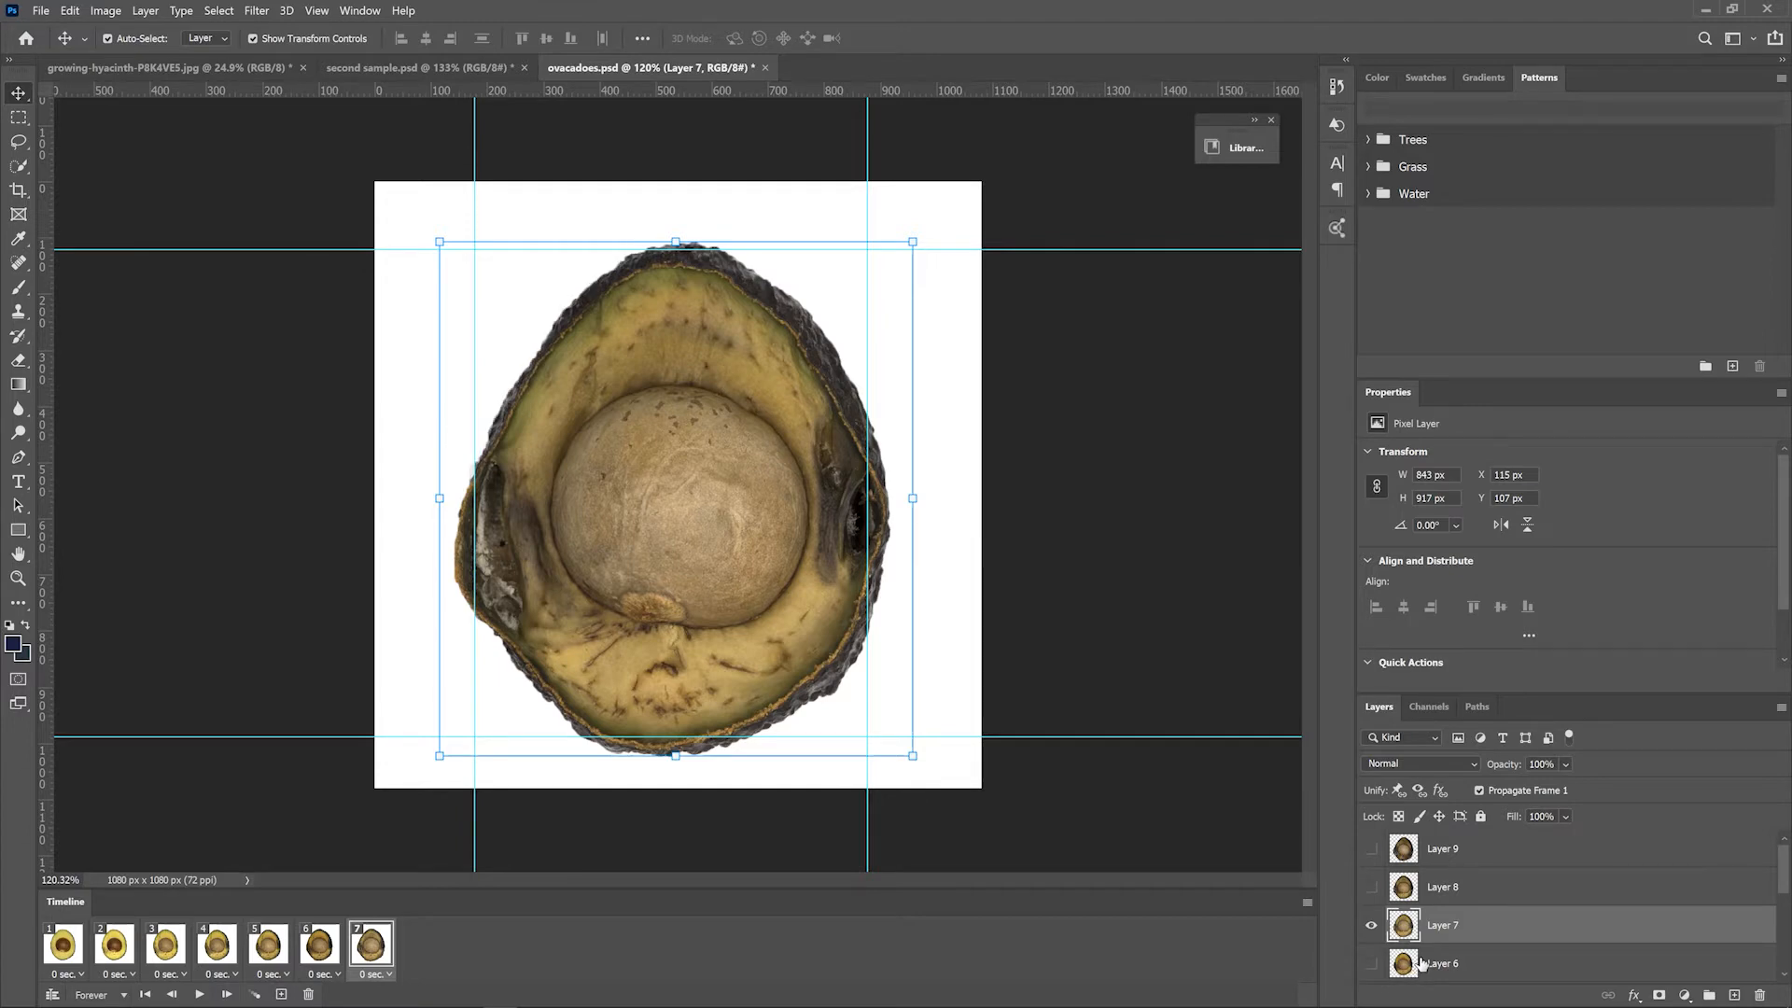
Step: Add an eighth animation frame that shows Layer 8 and hides Layer 7
{"action": "left_click", "coordinate": [1470, 887]}
{"action": "left_click", "coordinate": [284, 996]}
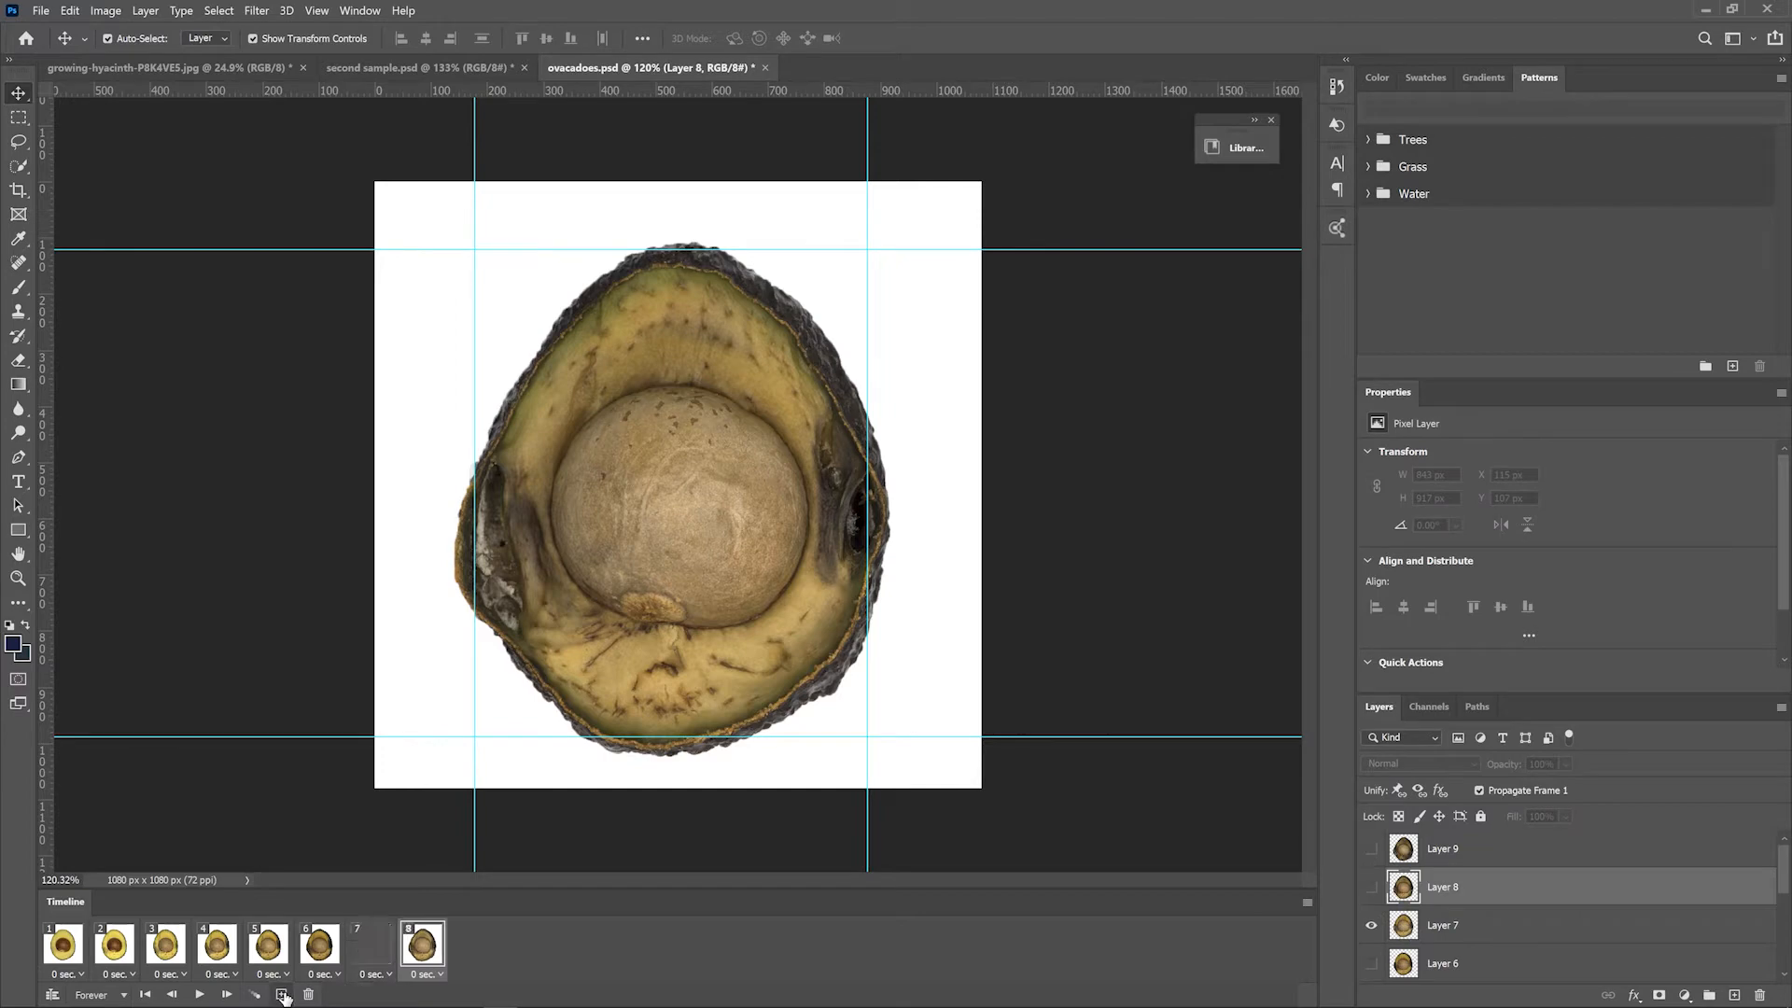
{"action": "left_click", "coordinate": [1371, 887]}
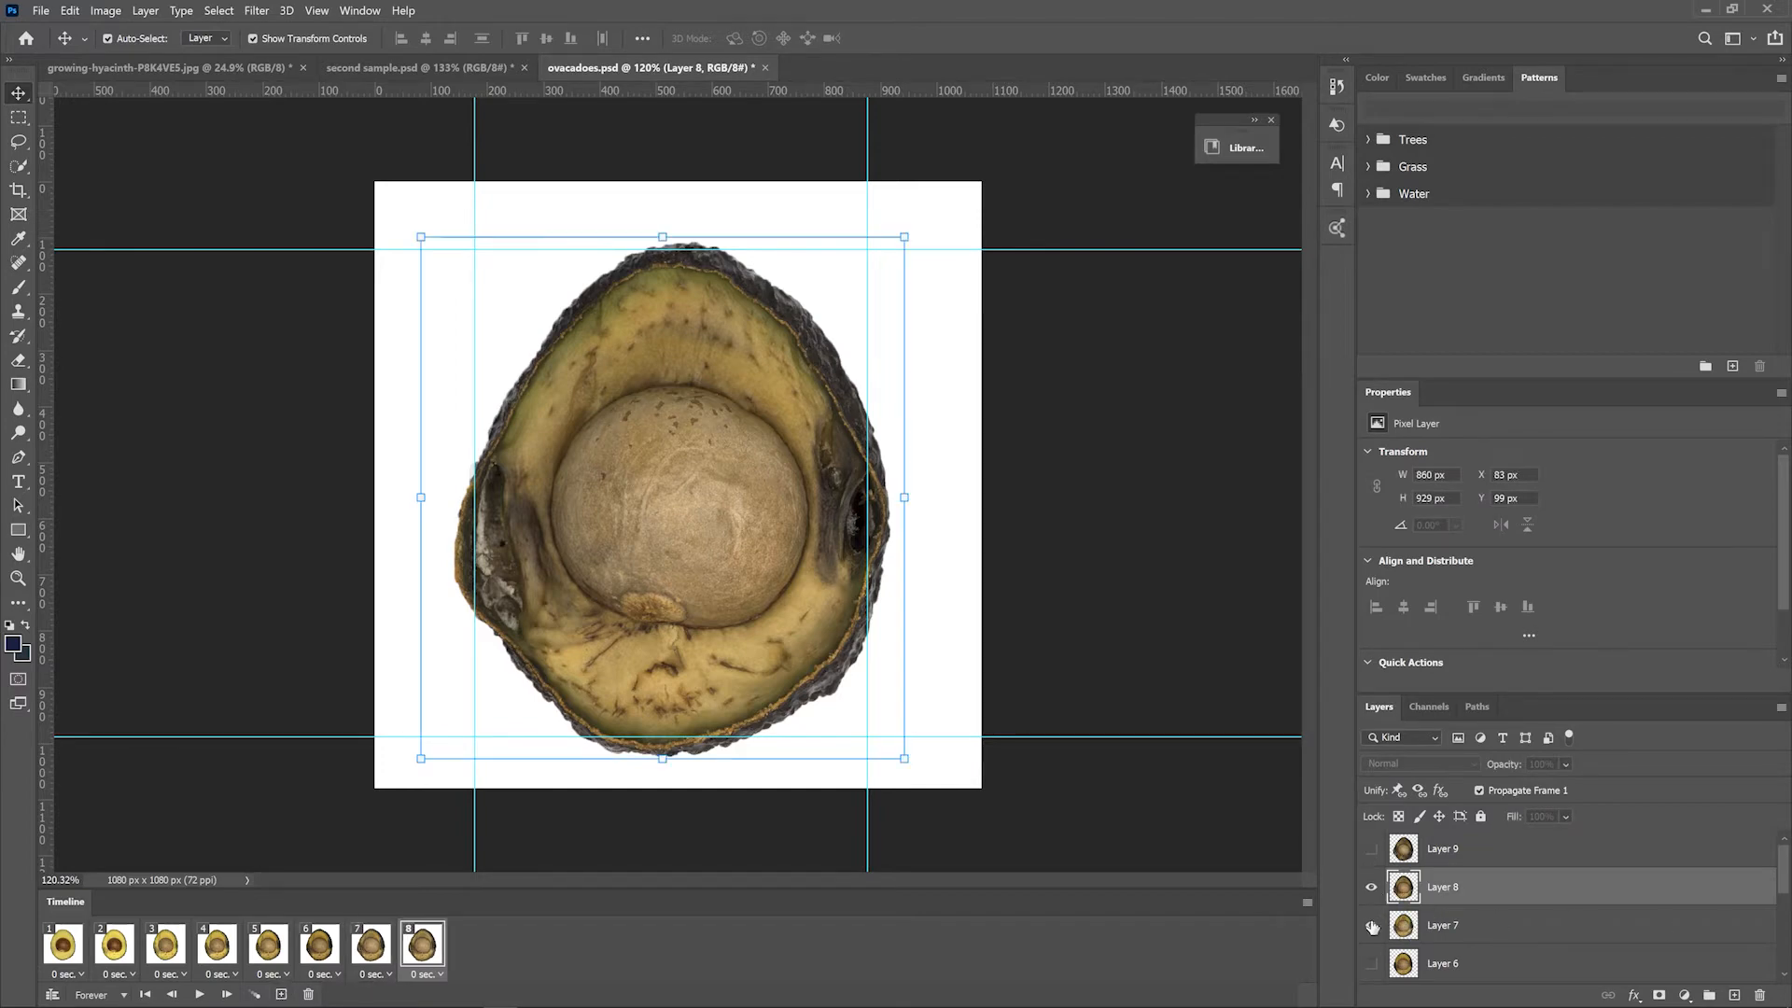
{"action": "left_click", "coordinate": [1371, 925]}
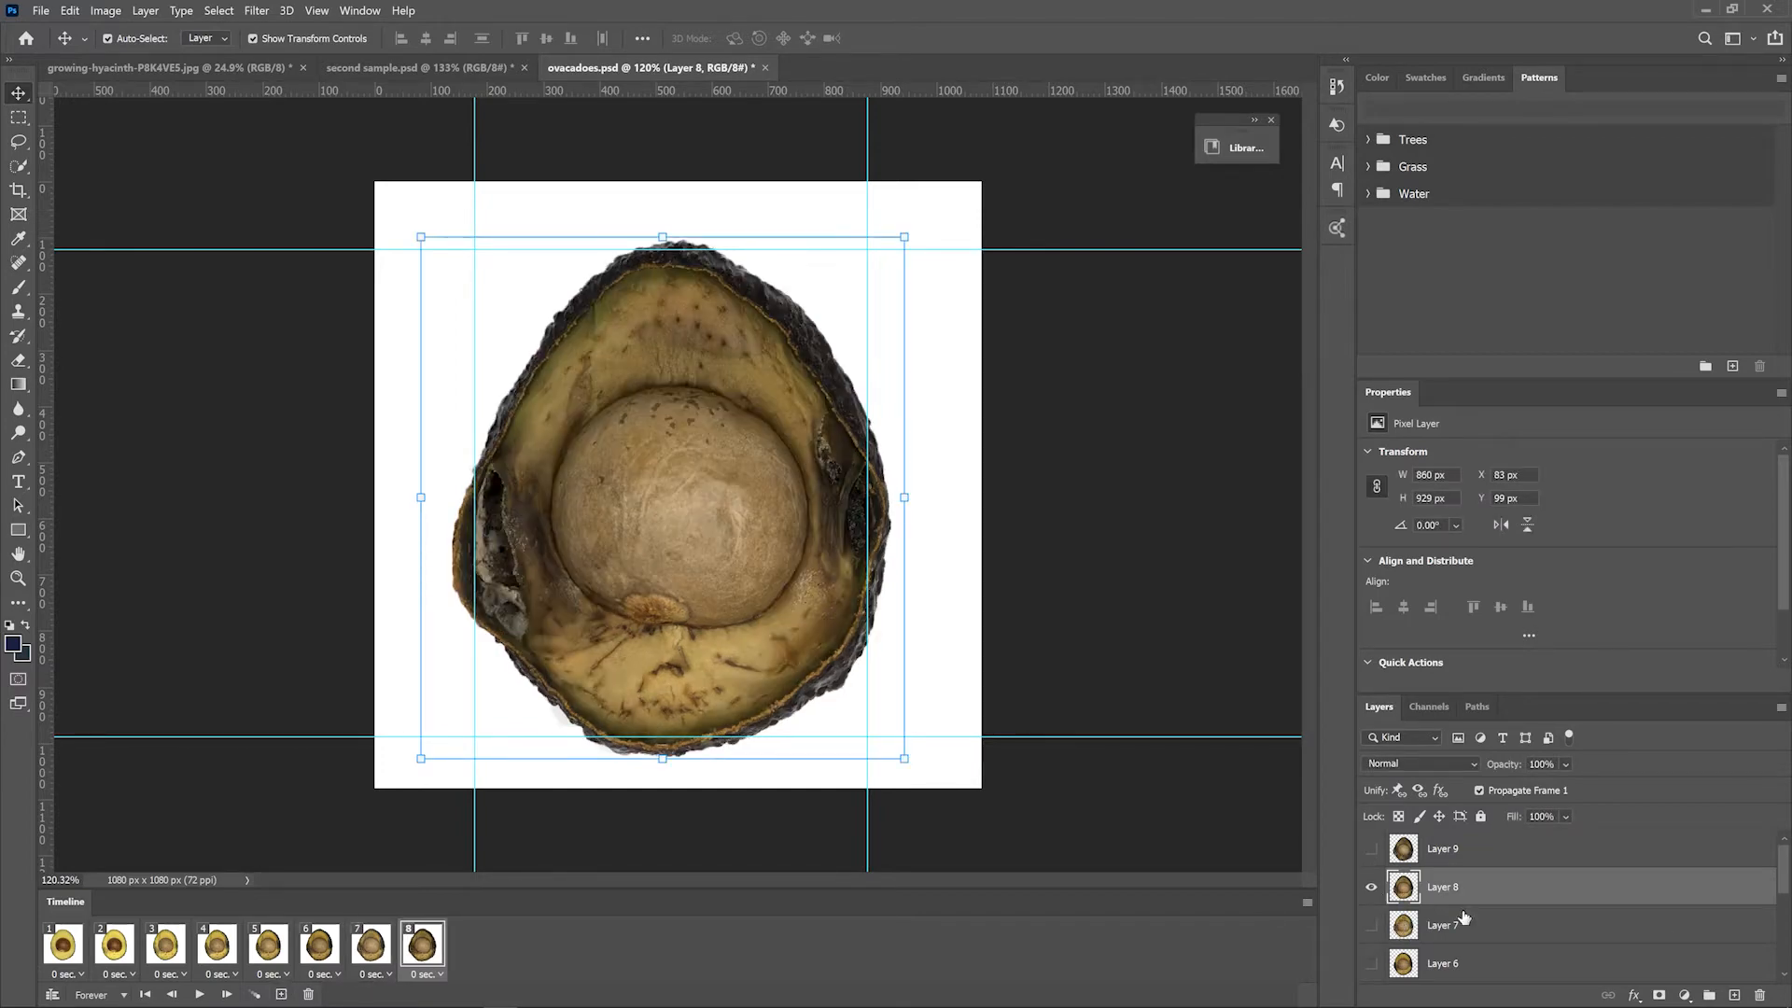
Step: Add a ninth animation frame that shows Layer 9 and hides Layer 8
{"action": "left_click", "coordinate": [1459, 853]}
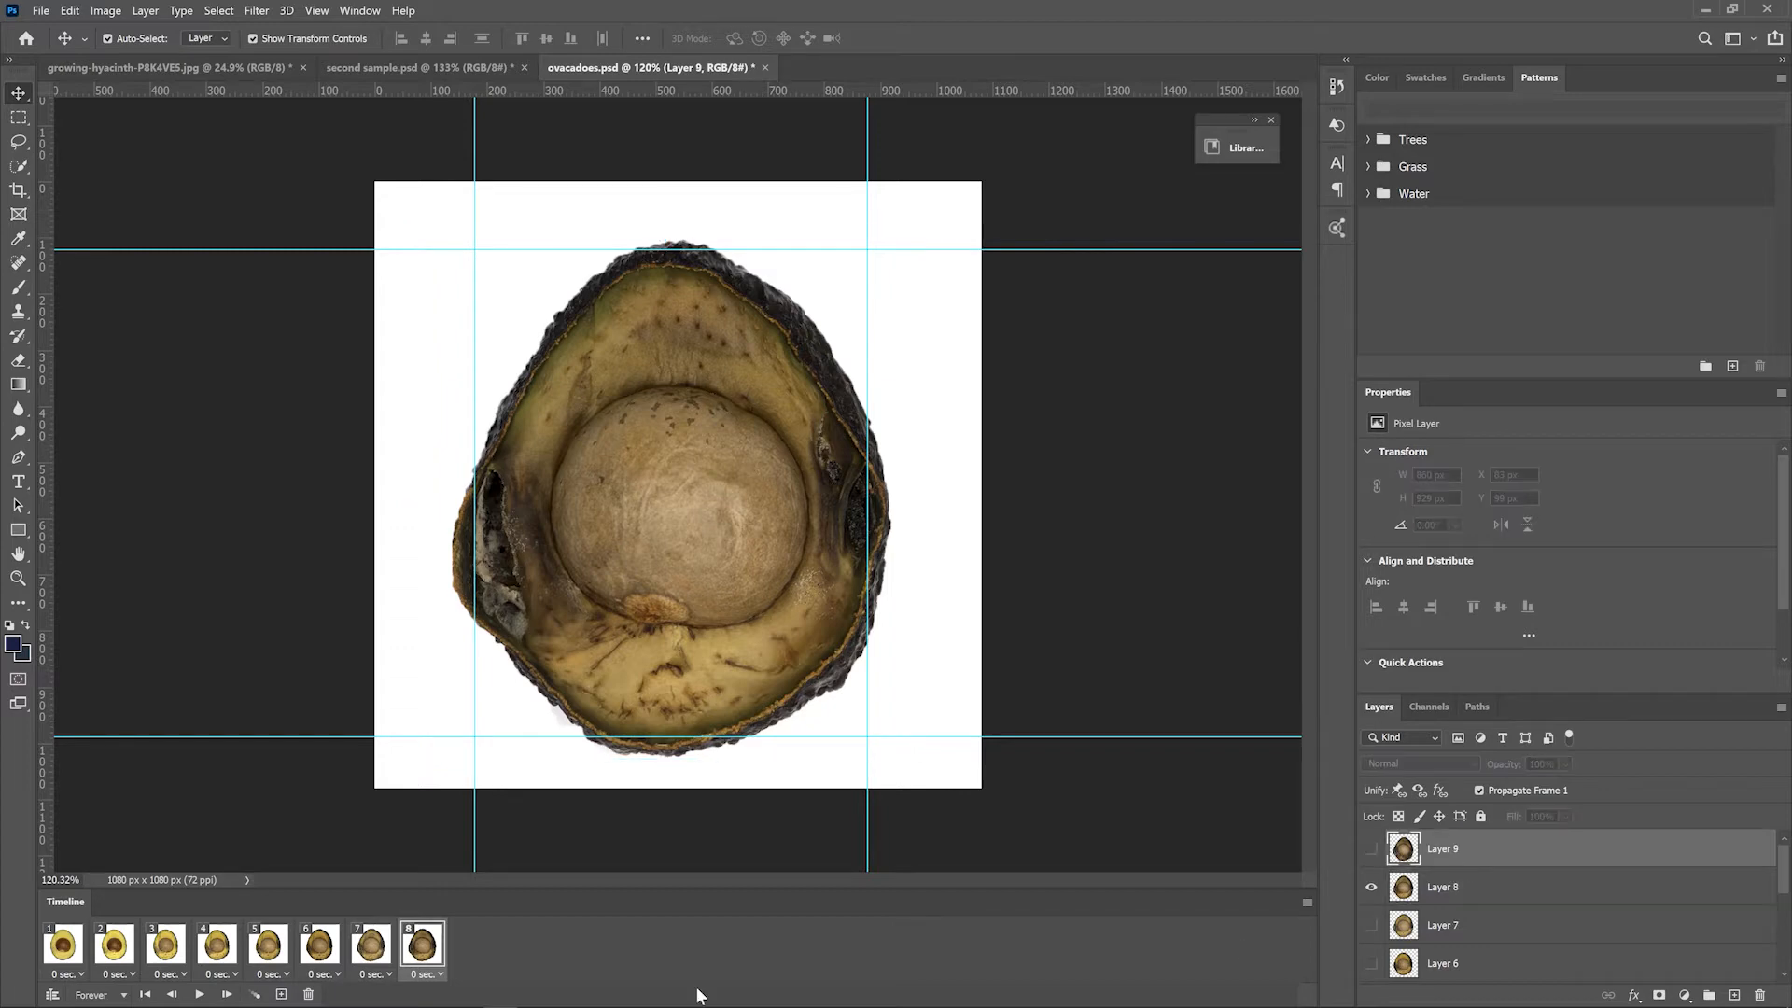
{"action": "left_click", "coordinate": [280, 995]}
{"action": "left_click", "coordinate": [1373, 851]}
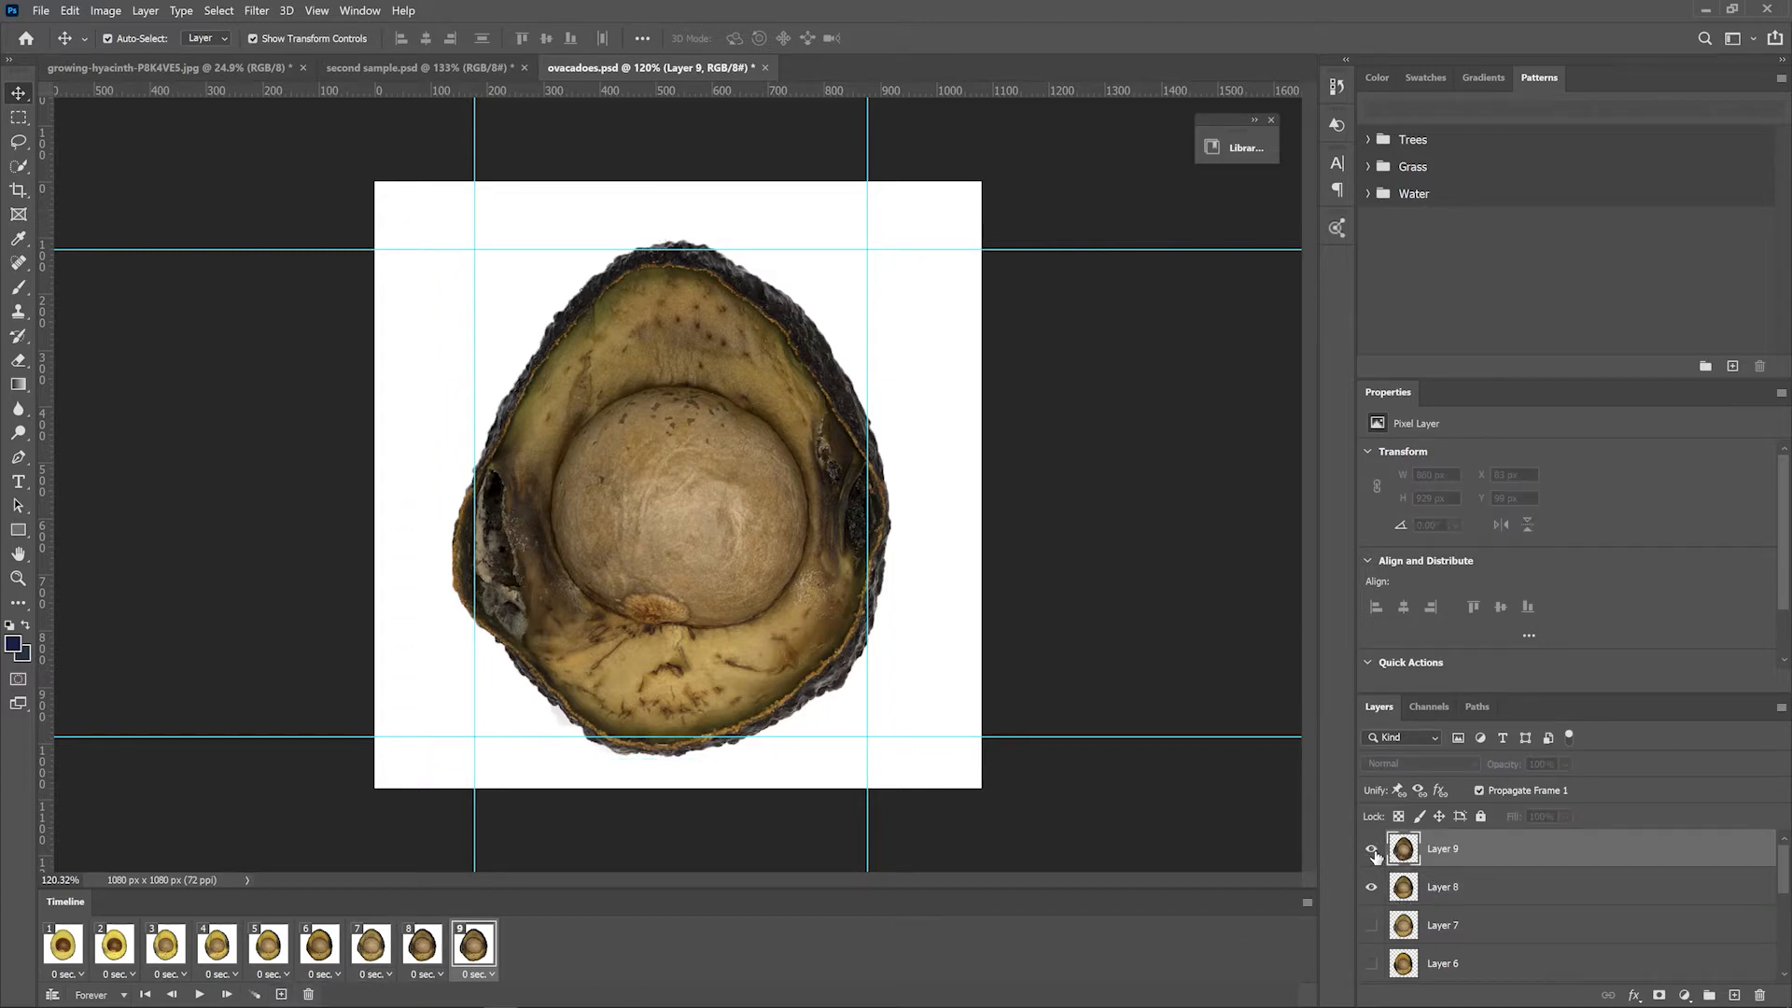
{"action": "left_click", "coordinate": [1372, 888]}
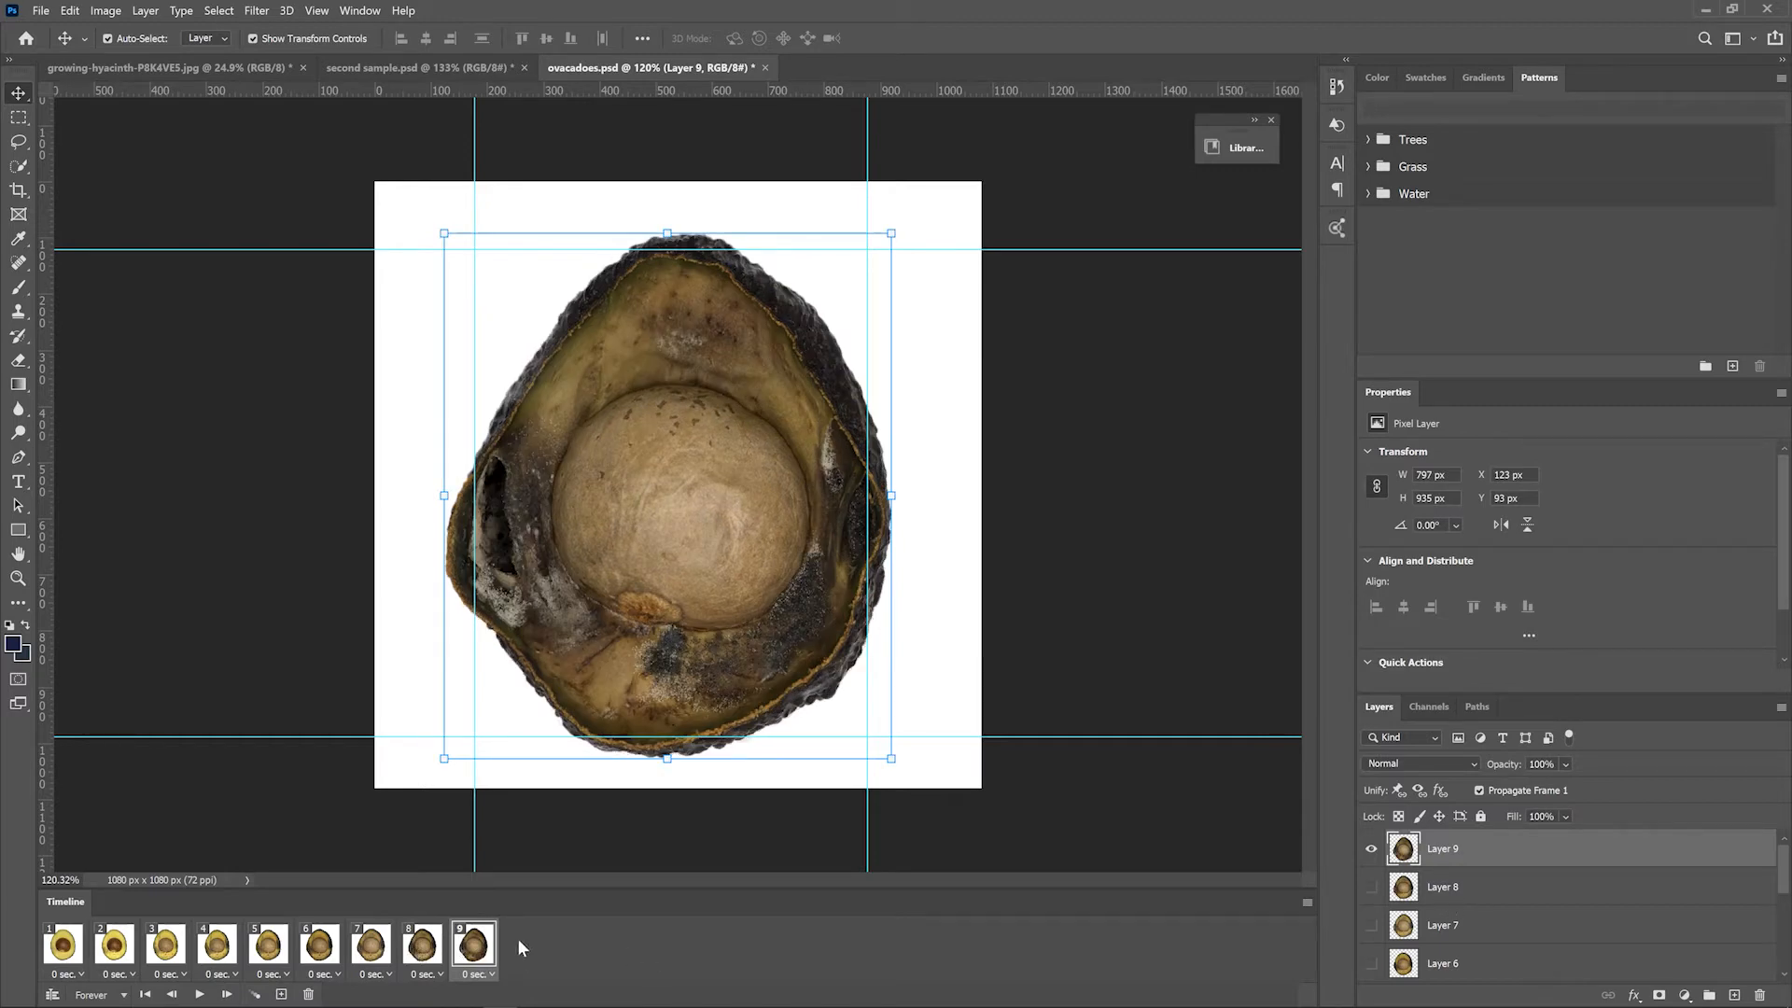
Step: Review the layer stack, and play and stop the nine-frame animation as a preview
{"action": "key", "text": "space"}
{"action": "scroll", "coordinate": [1678, 885], "scroll_direction": "down", "scroll_amount": 3}
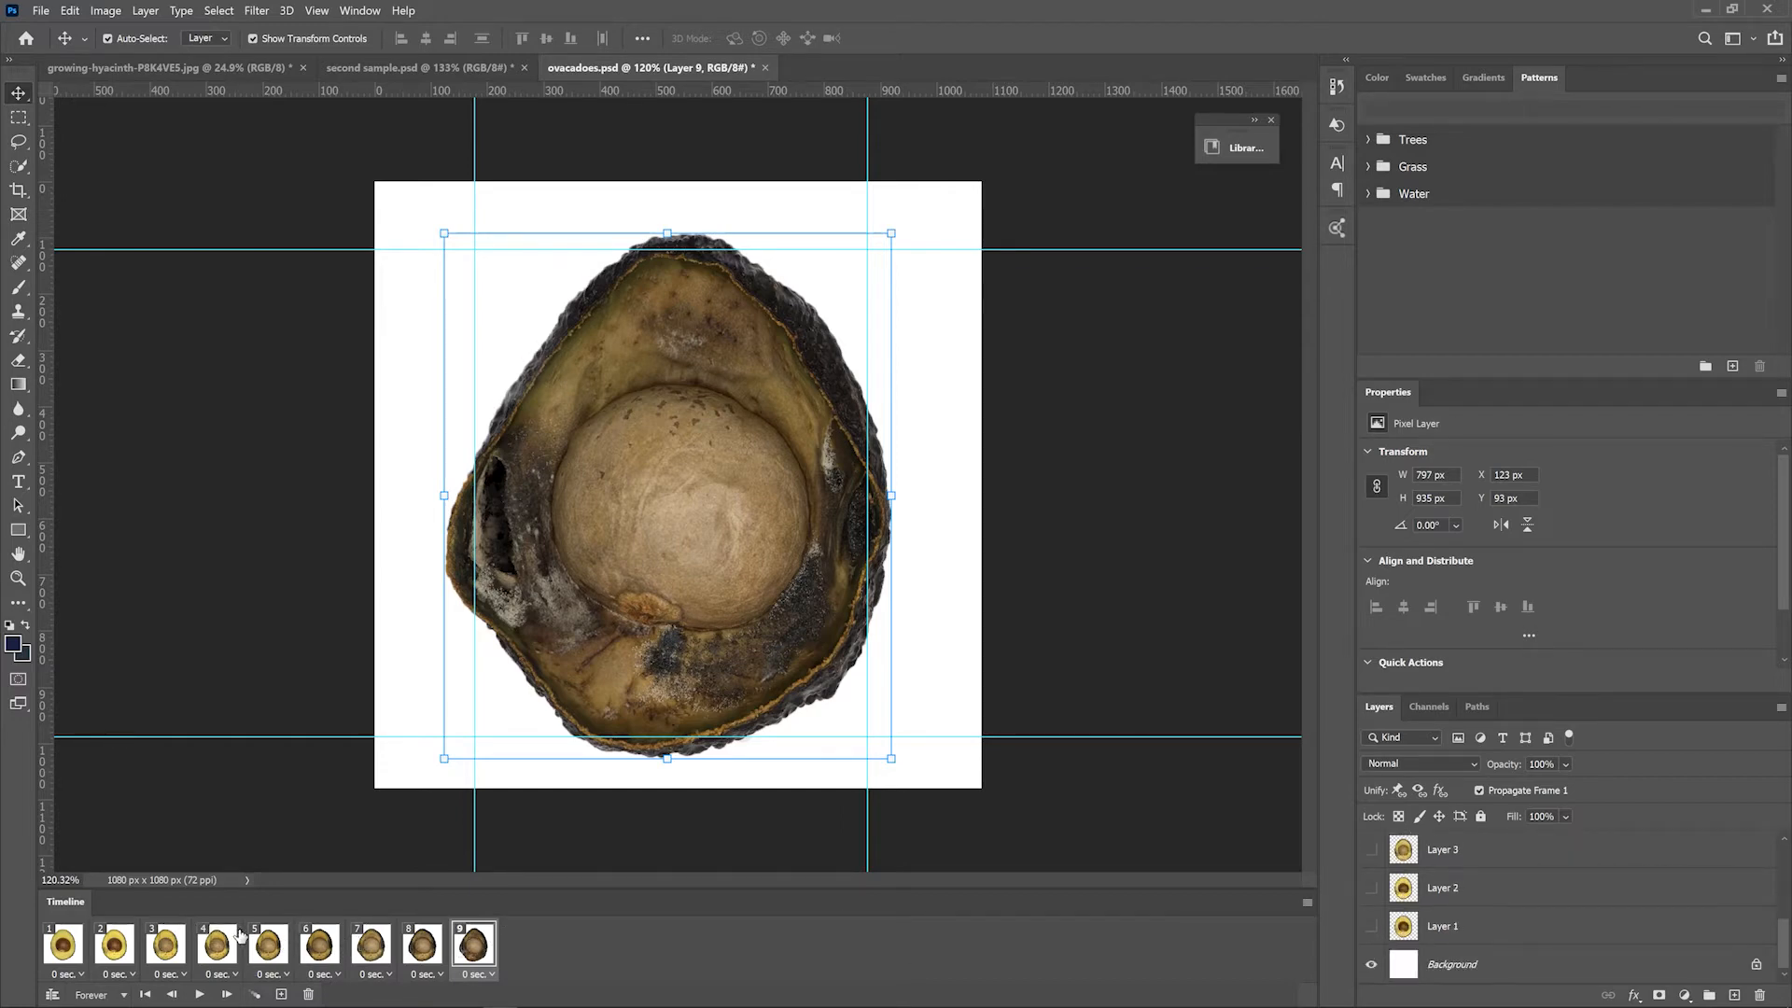
{"action": "scroll", "coordinate": [1540, 873], "scroll_direction": "up", "scroll_amount": 3}
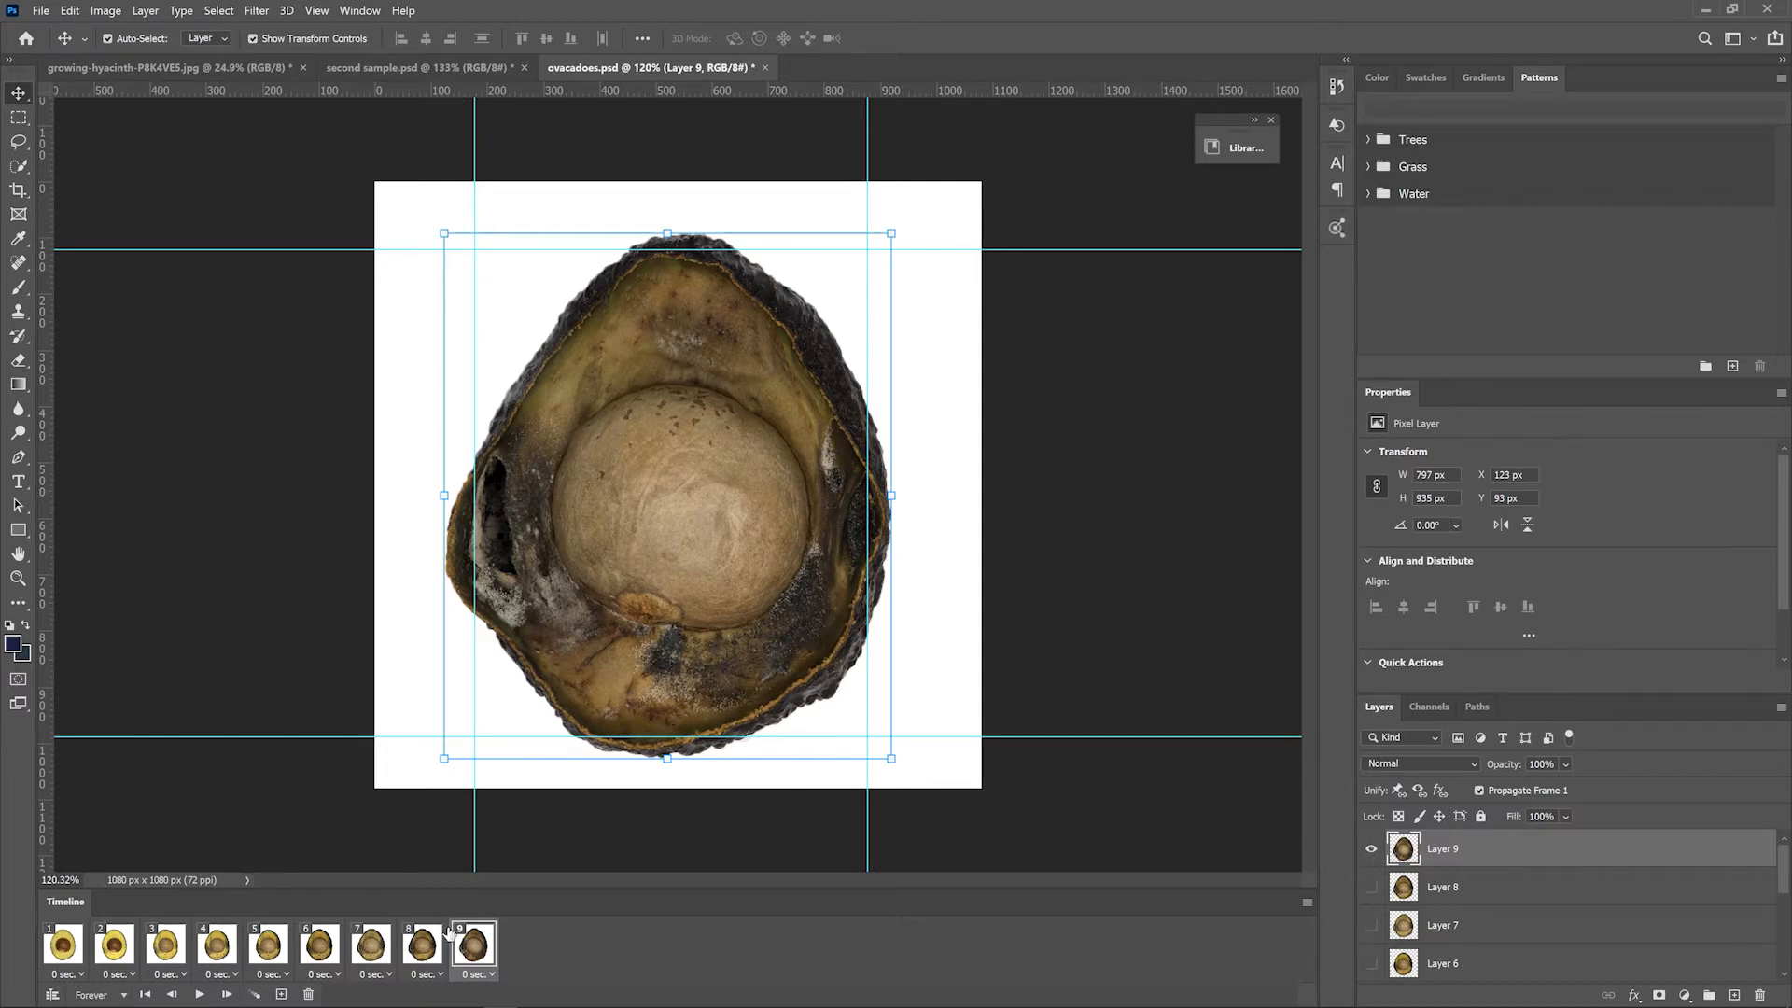
{"action": "left_click", "coordinate": [198, 995]}
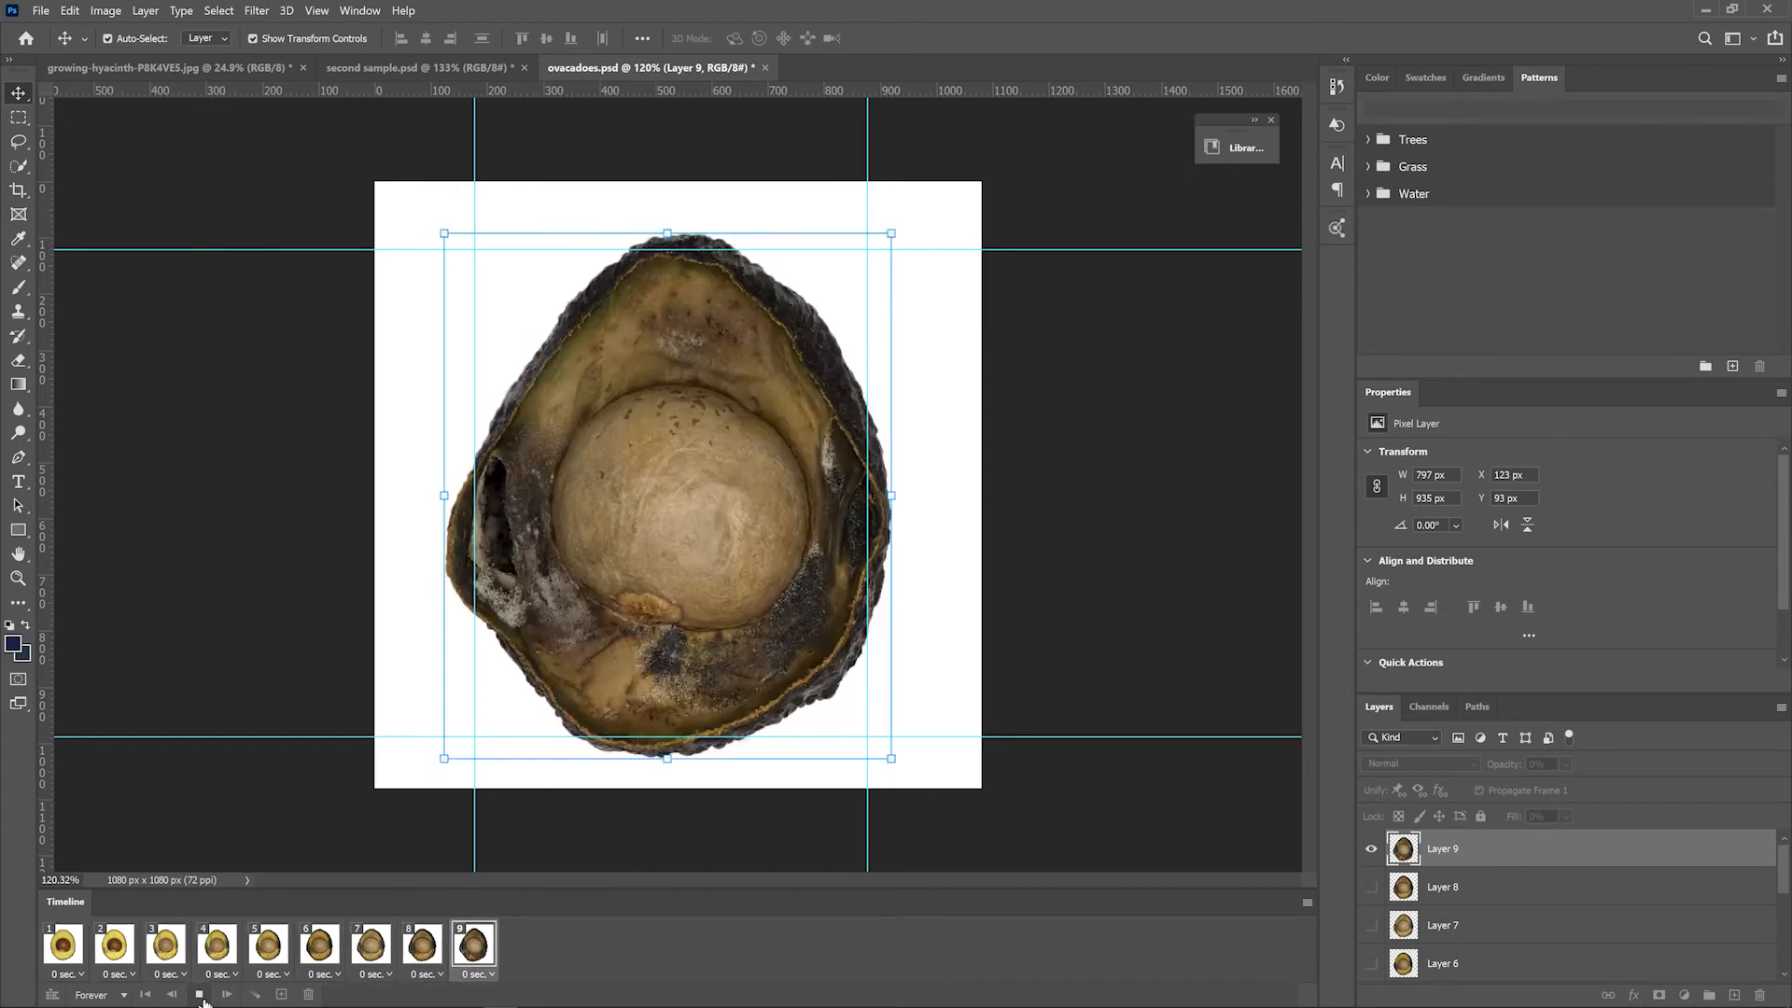
{"action": "left_click", "coordinate": [198, 995]}
Step: Select all nine animation frames and set their delay to 0.1 seconds
{"action": "left_click", "coordinate": [63, 954]}
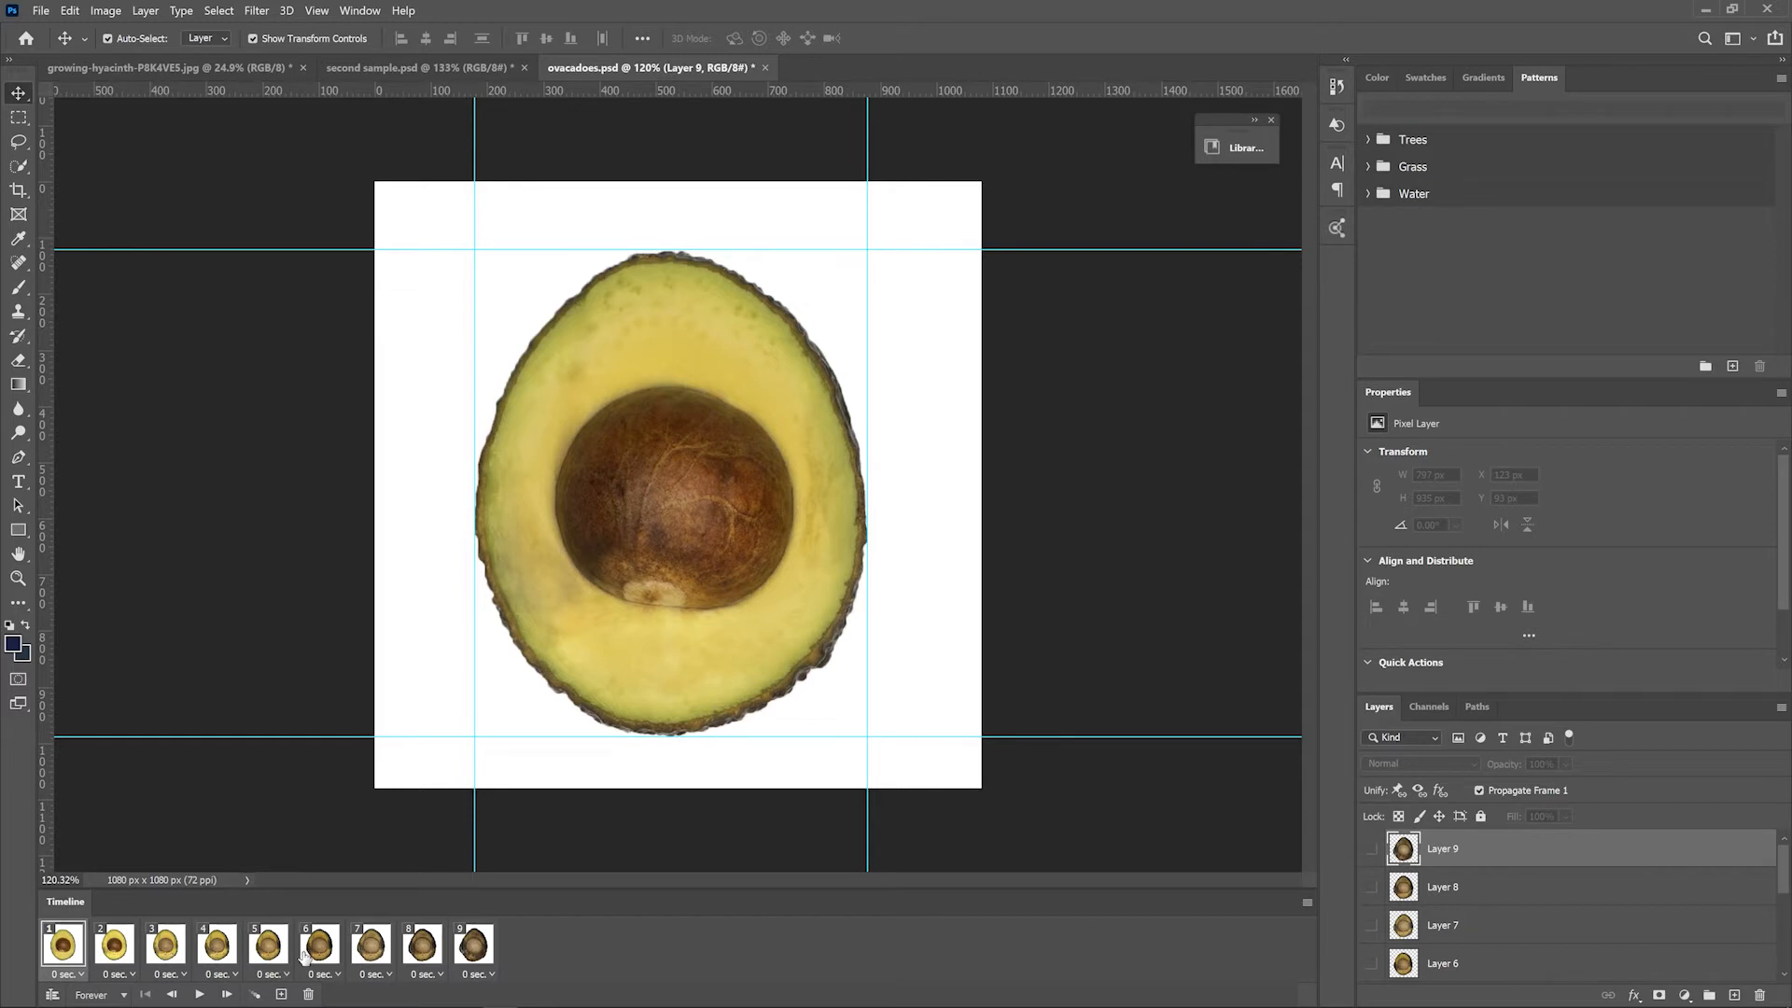
{"action": "left_click", "coordinate": [472, 946], "text": "shift"}
{"action": "left_click", "coordinate": [112, 954]}
{"action": "left_click", "coordinate": [69, 954]}
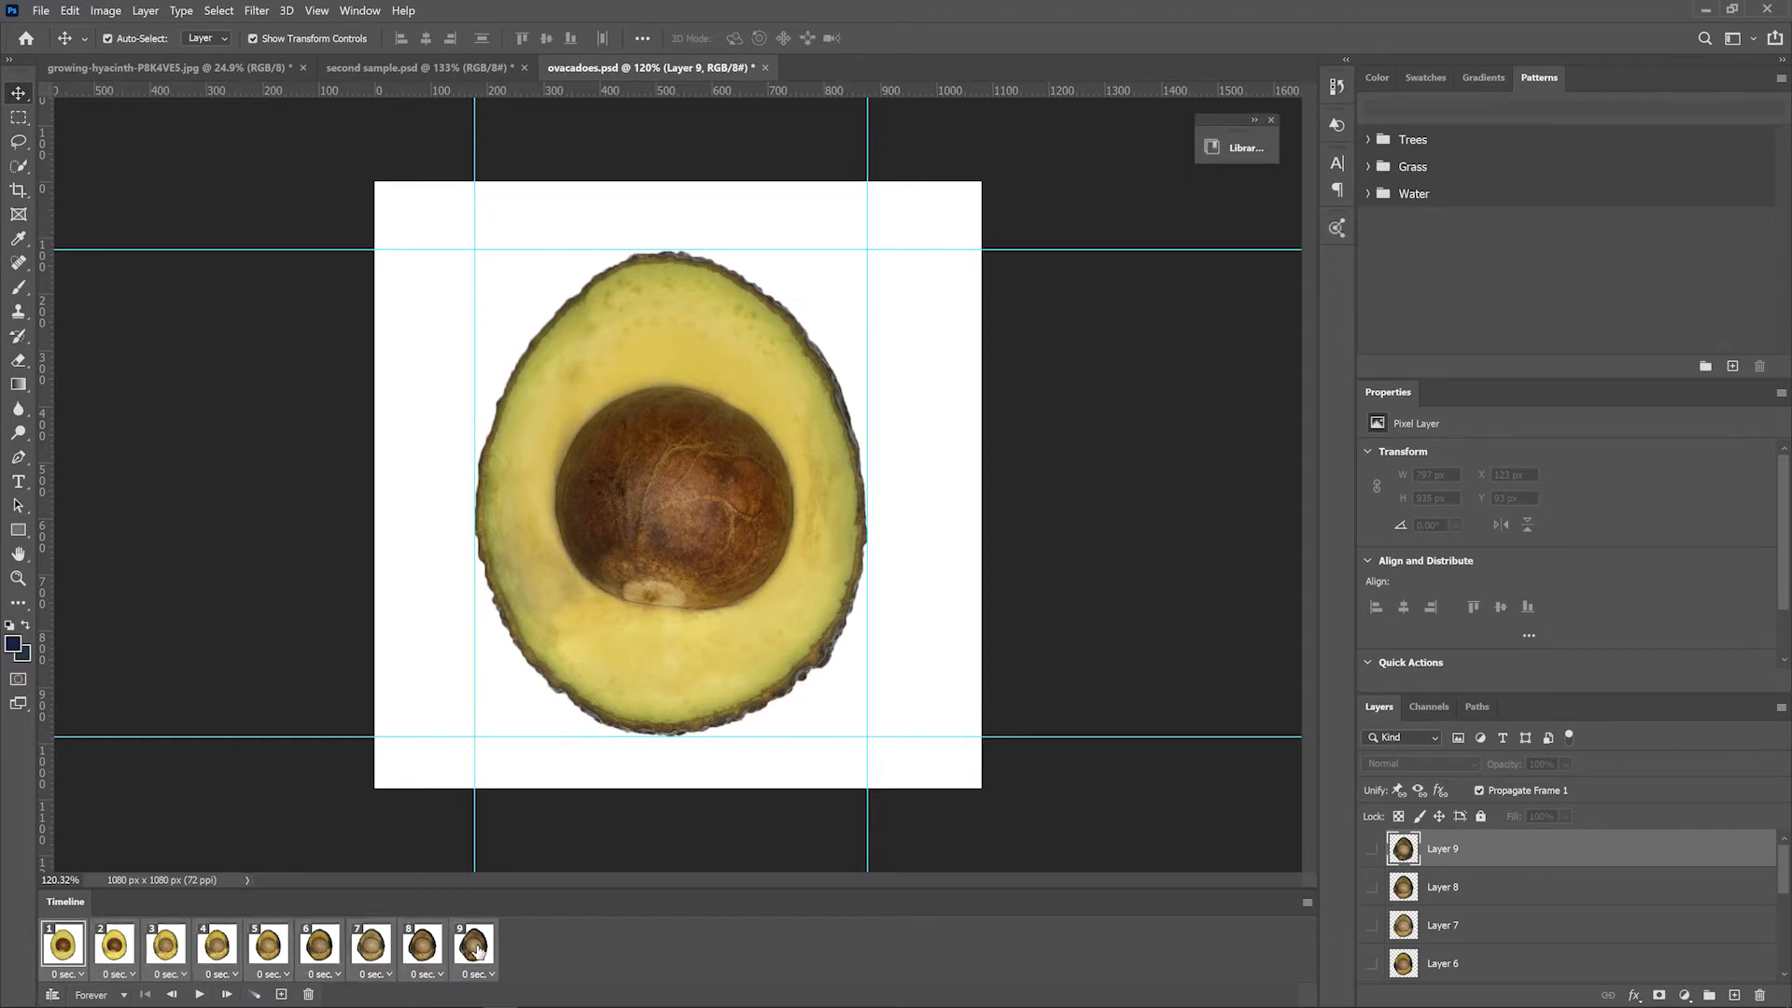
{"action": "left_click", "coordinate": [82, 975]}
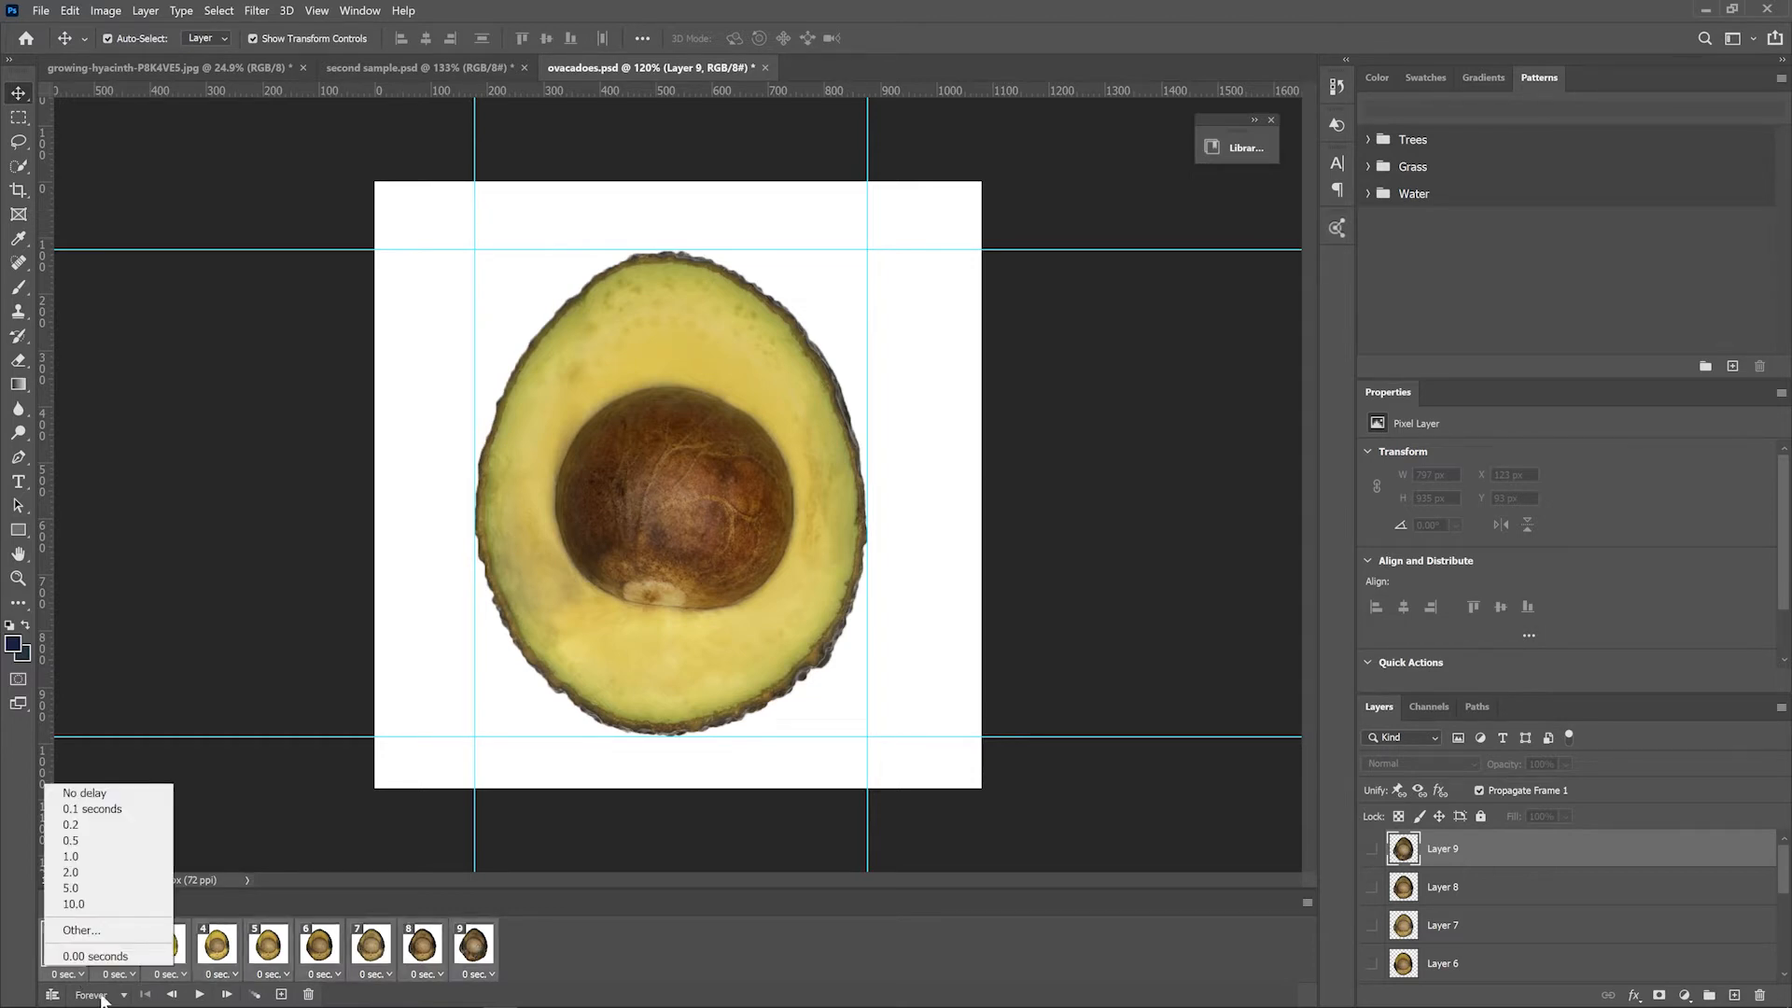
{"action": "left_click", "coordinate": [119, 816]}
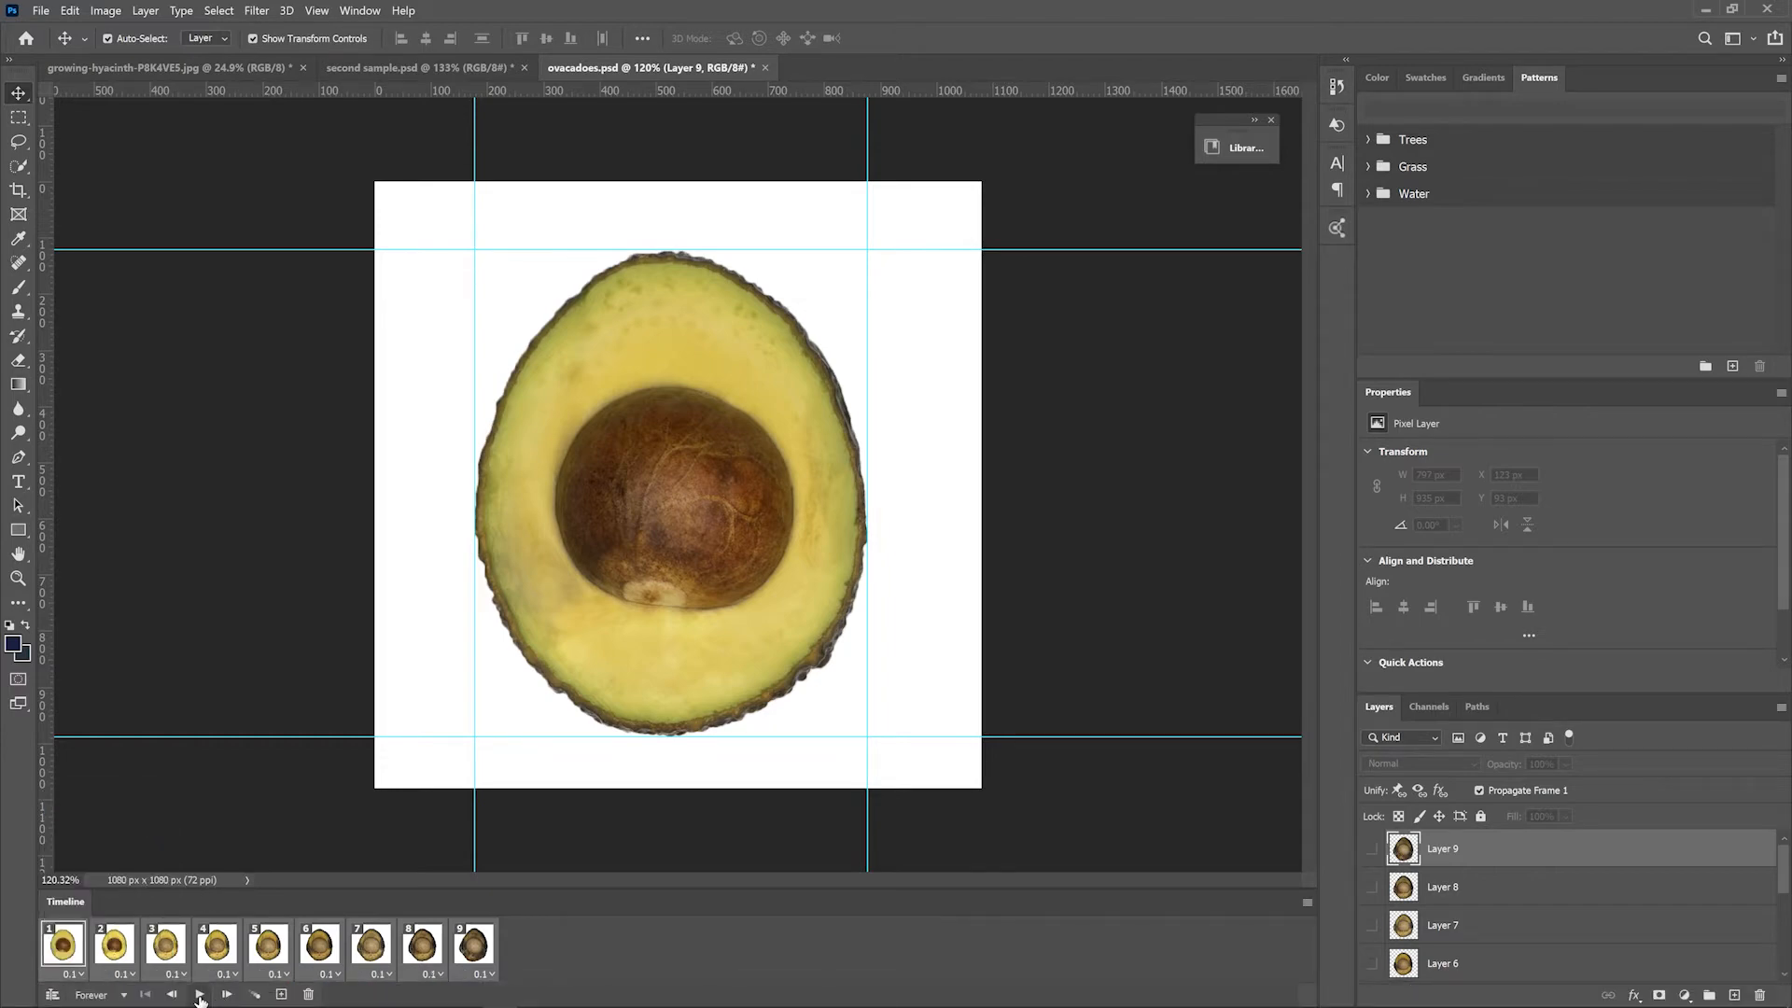
Step: Preview the animation with 0.2-second frame delays, stop it, and return to the first frame
{"action": "left_click", "coordinate": [199, 995]}
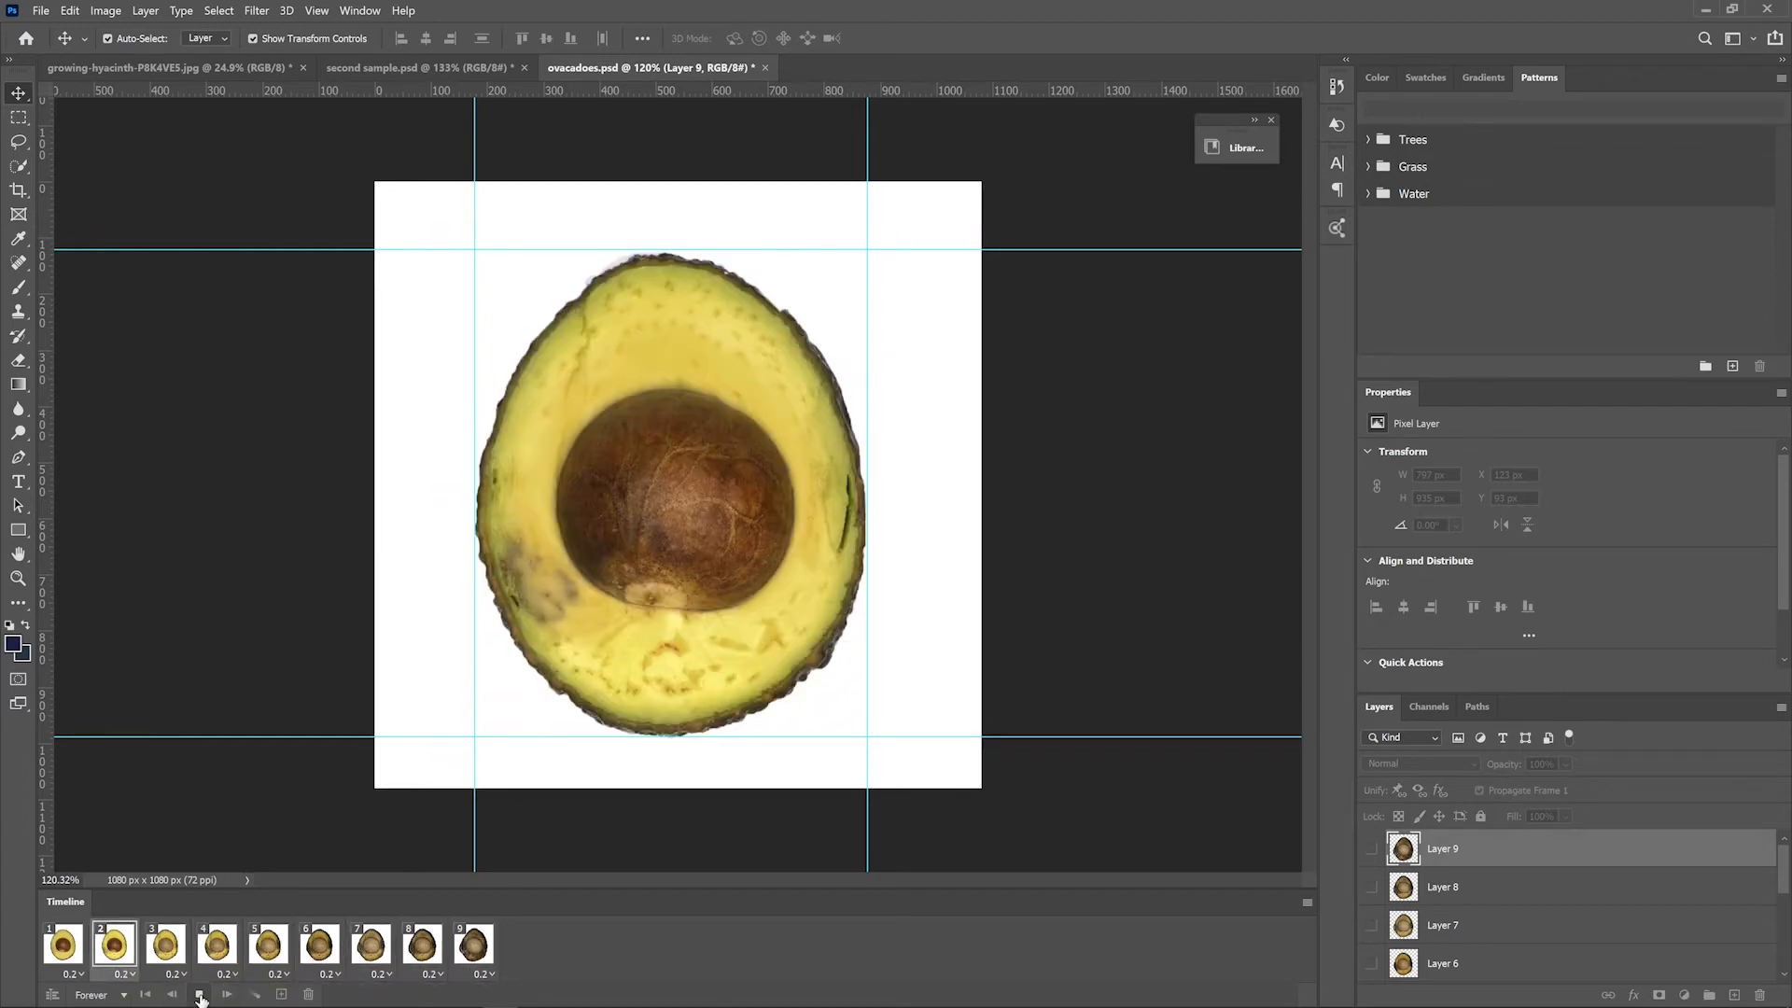
{"action": "left_click", "coordinate": [199, 995]}
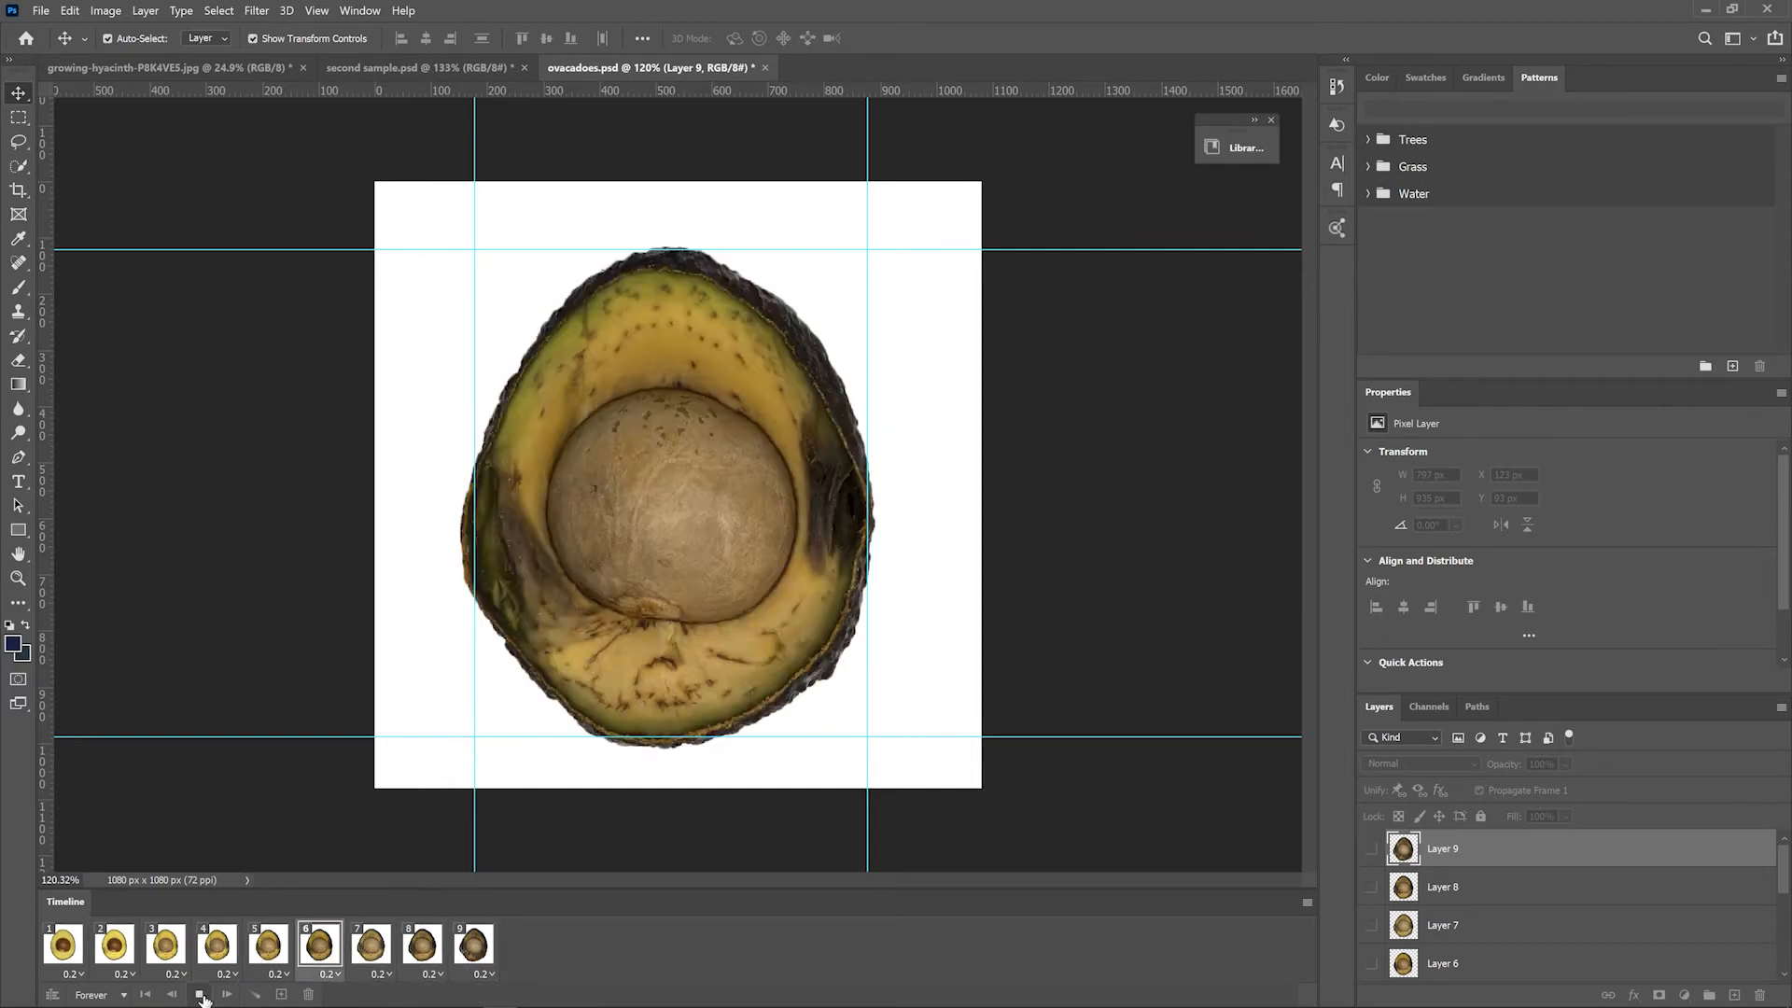
{"action": "left_click", "coordinate": [202, 995]}
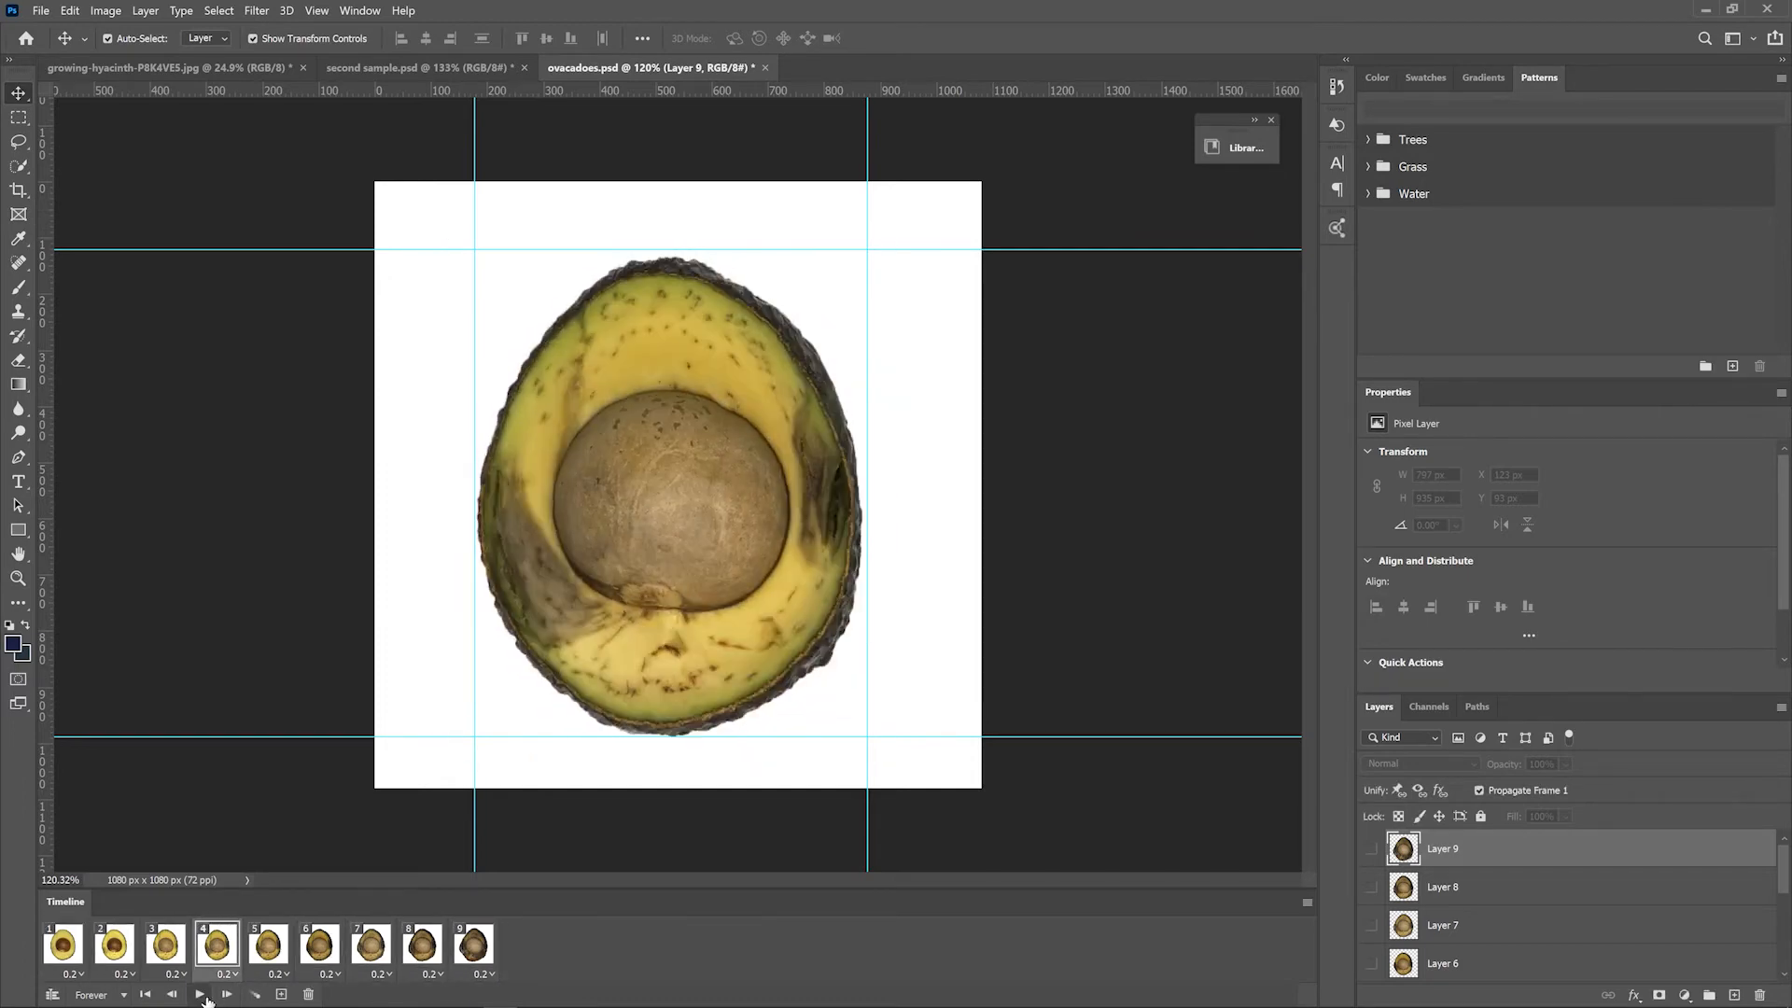
{"action": "left_click", "coordinate": [73, 950]}
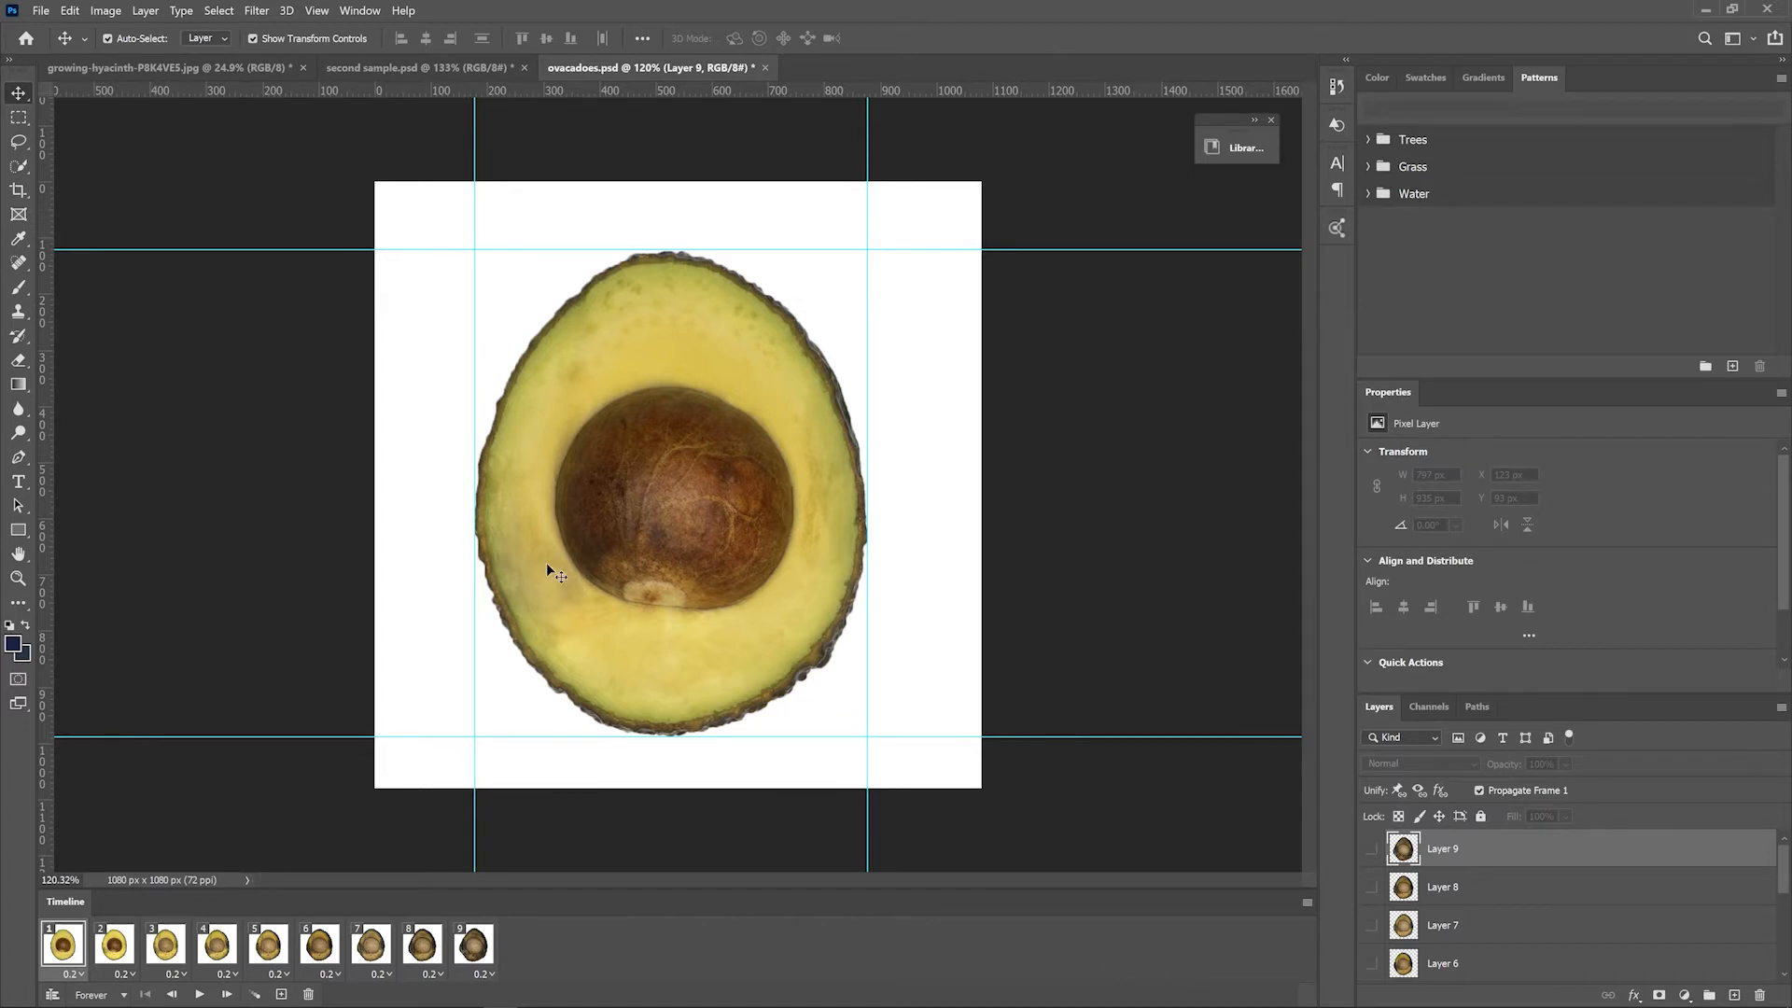
Step: Open the Save for Web (Legacy) export for the animation and choose GIF as the file format
{"action": "left_click", "coordinate": [39, 13]}
{"action": "mouse_move", "coordinate": [156, 274]}
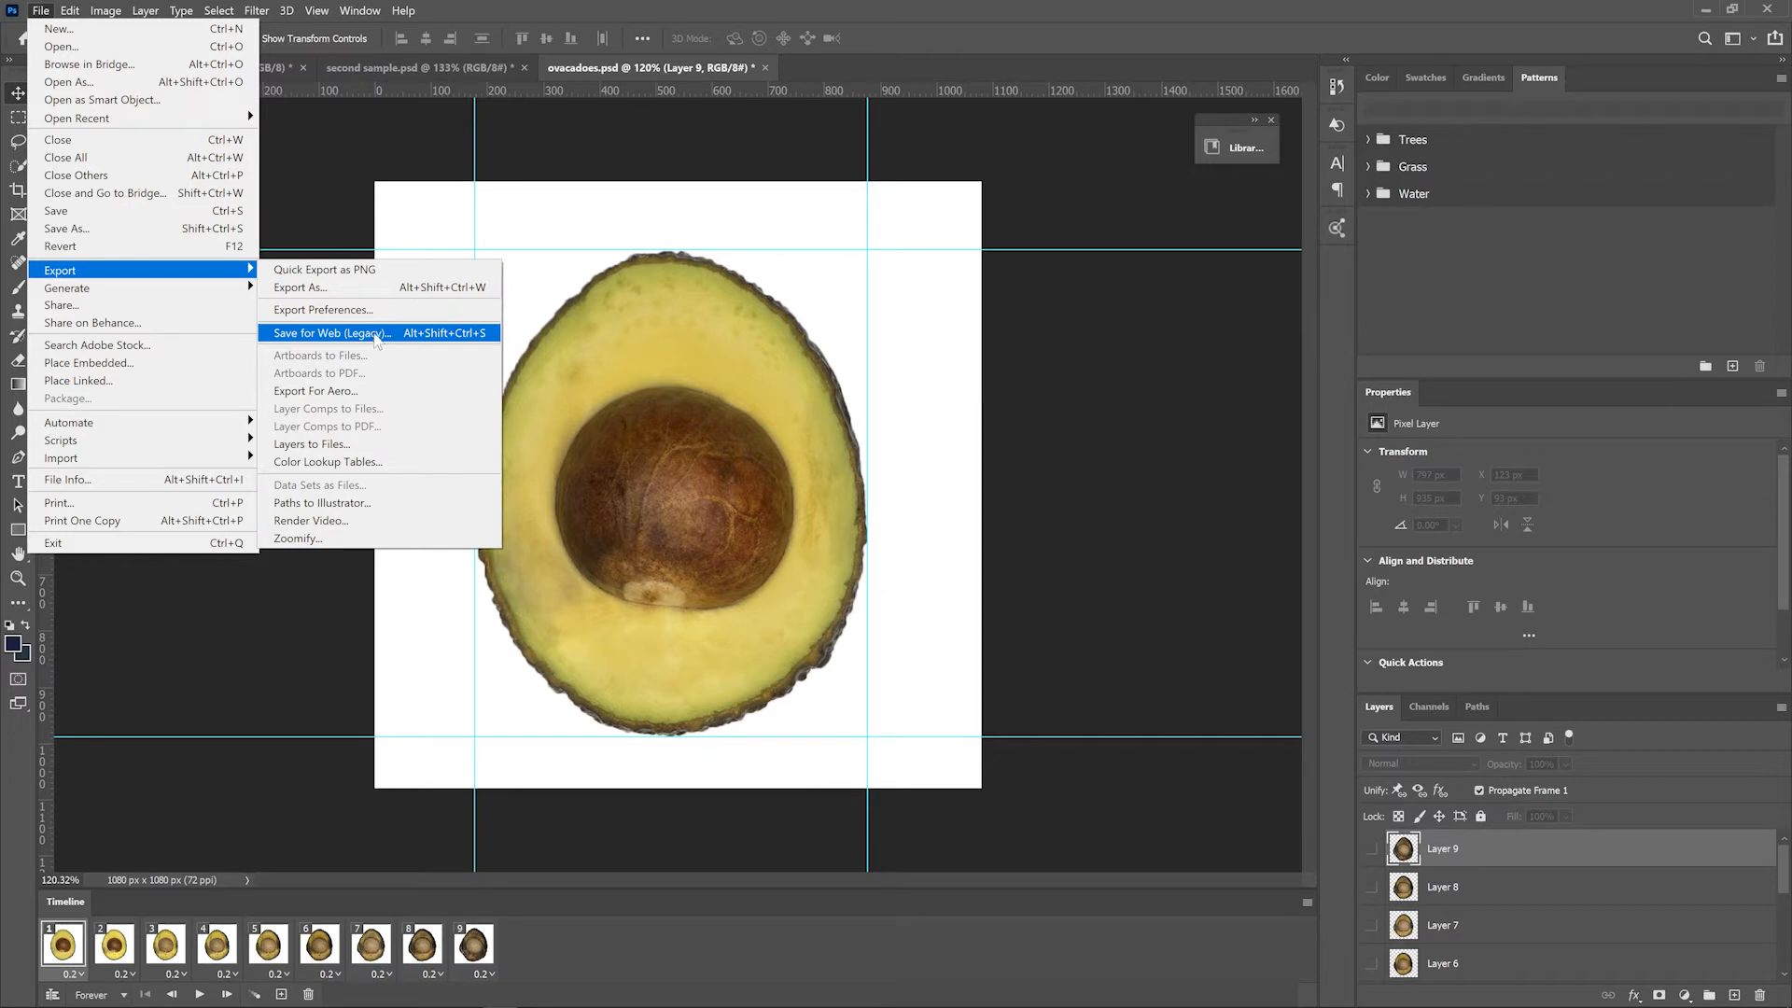
{"action": "left_click", "coordinate": [376, 335]}
{"action": "left_click_drag", "start_coordinate": [952, 81], "coordinate": [690, 88]}
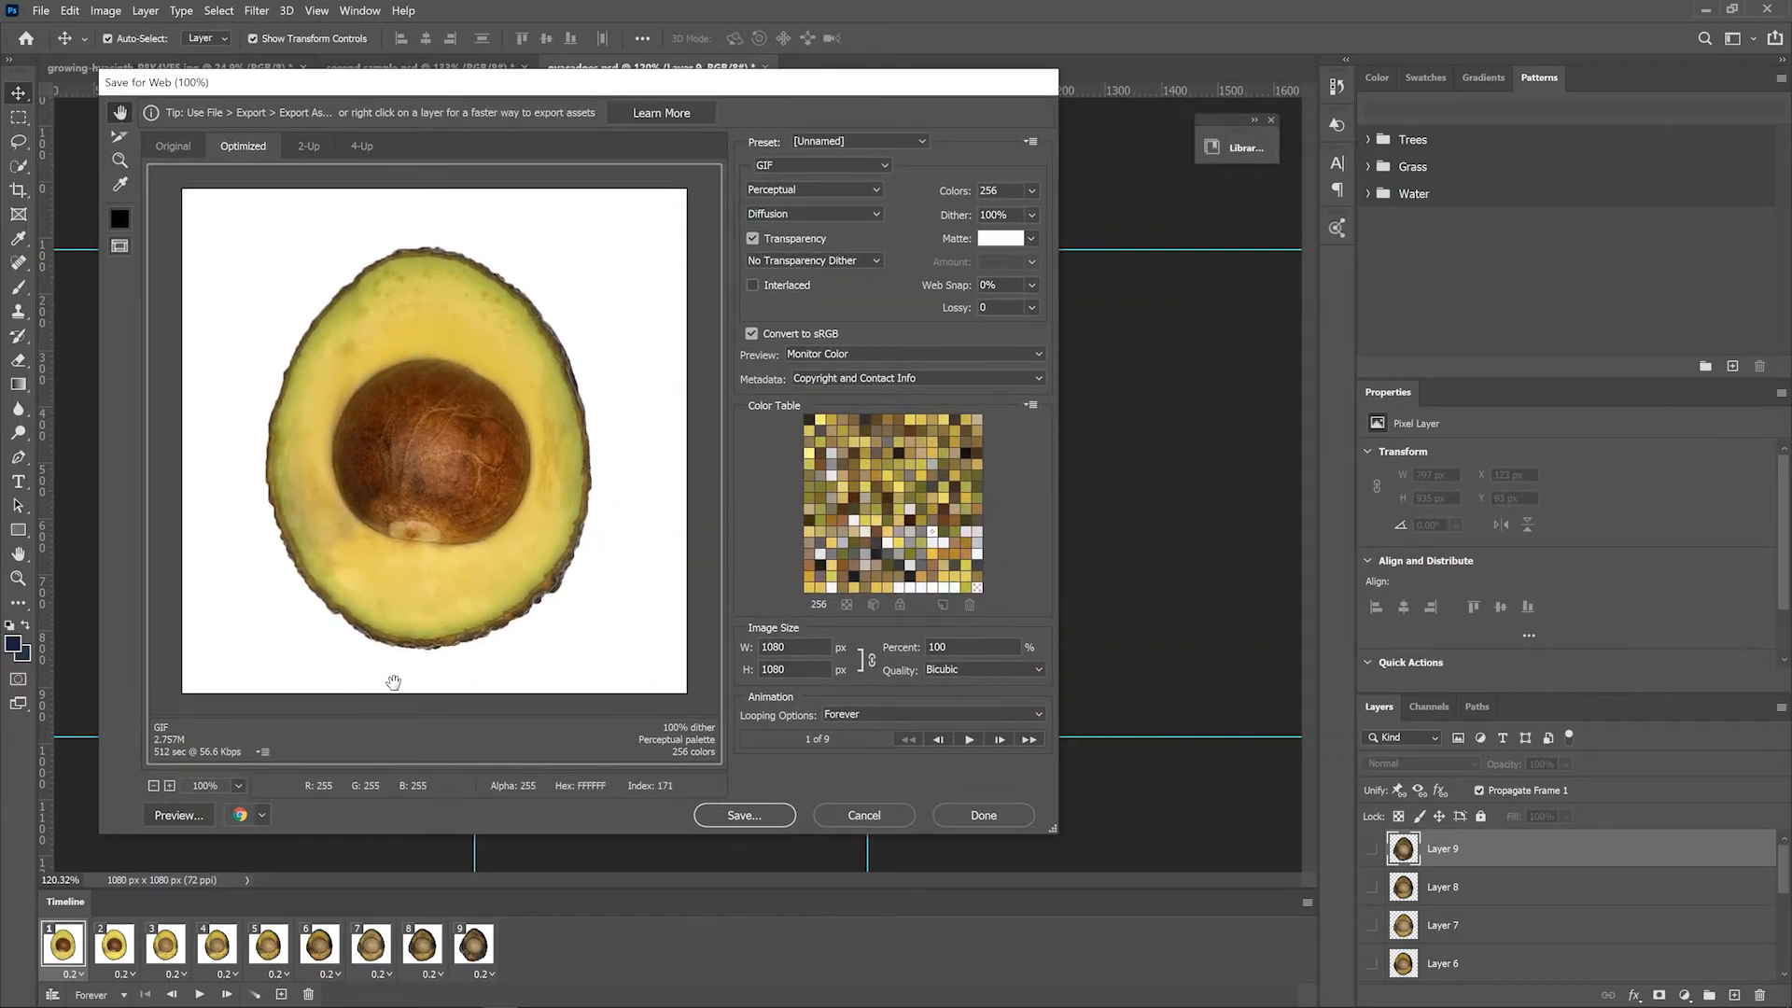
{"action": "left_click", "coordinate": [824, 166]}
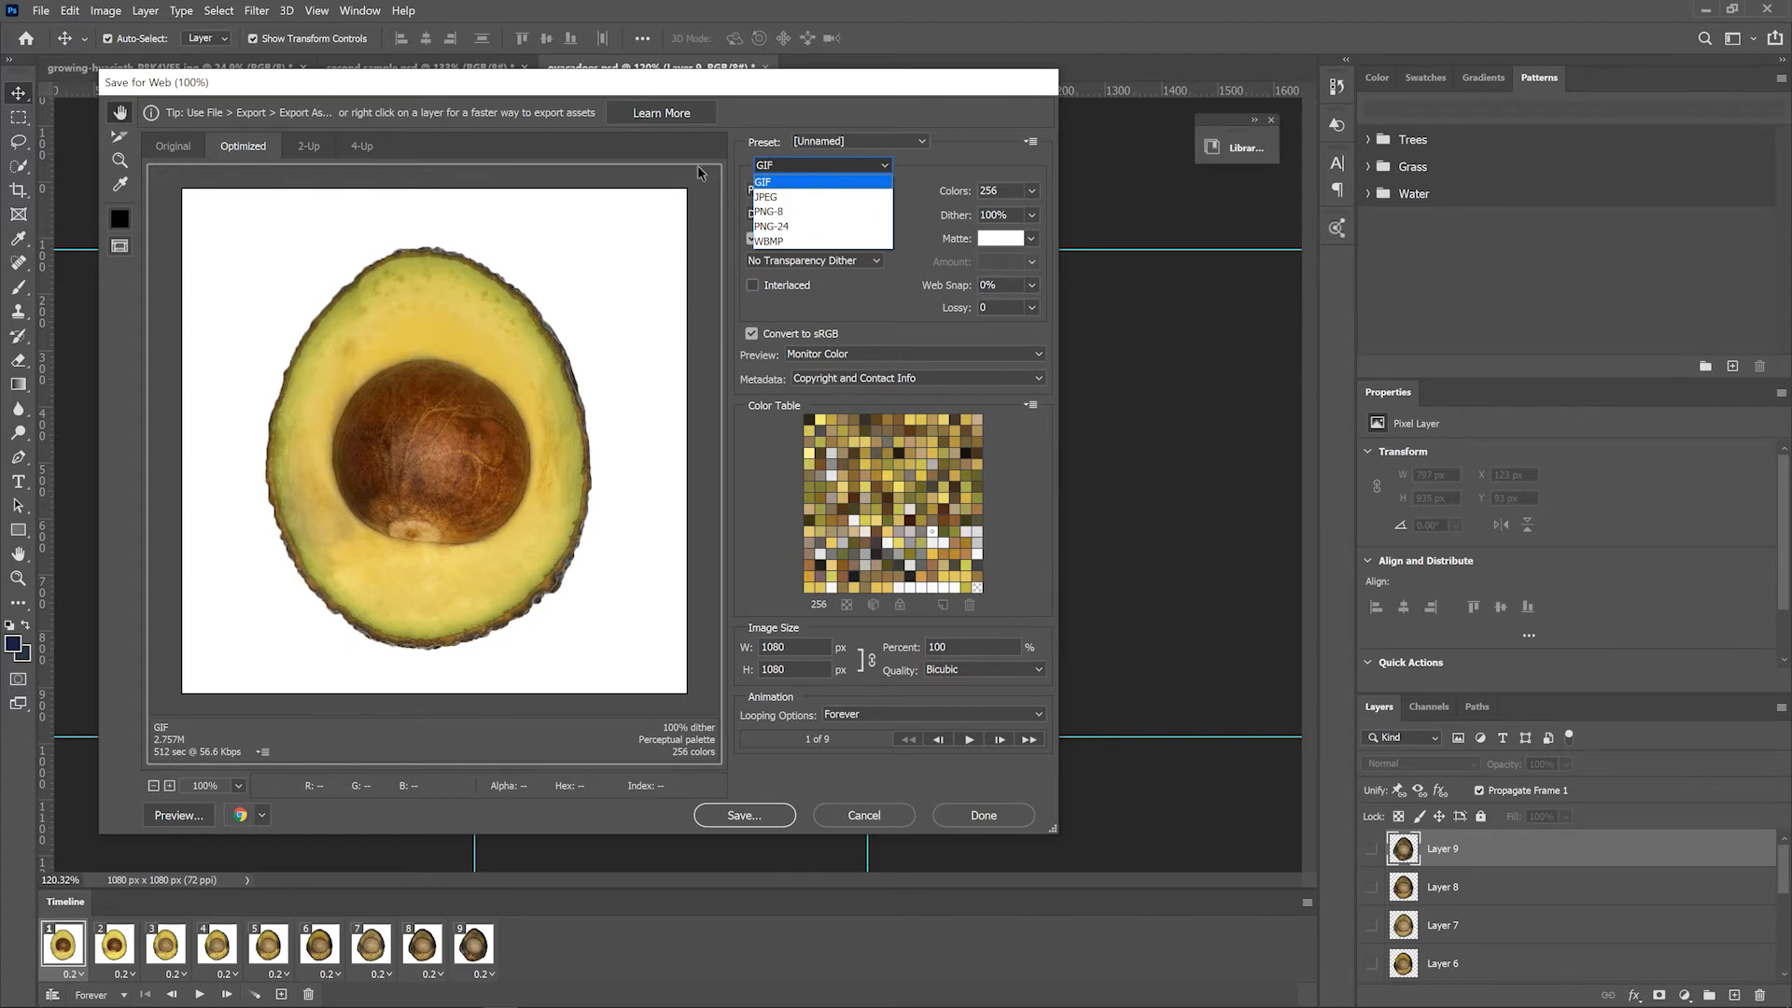
{"action": "left_click", "coordinate": [795, 165]}
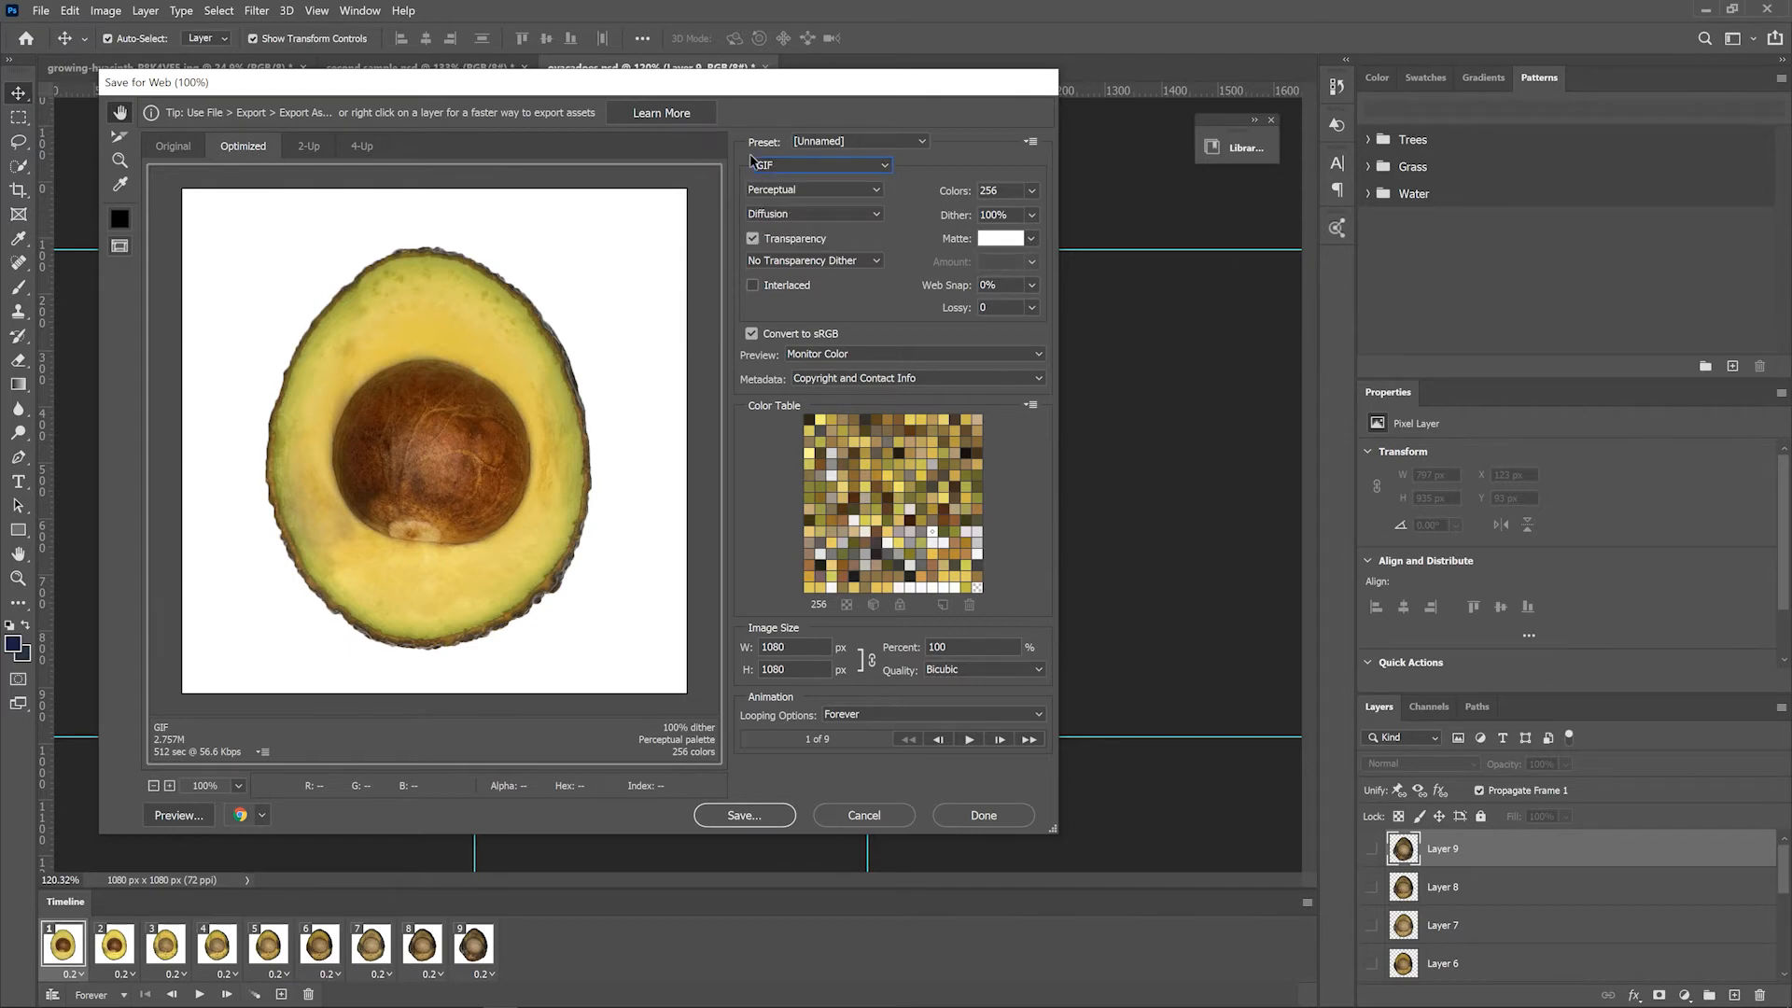
{"action": "left_click", "coordinate": [805, 168]}
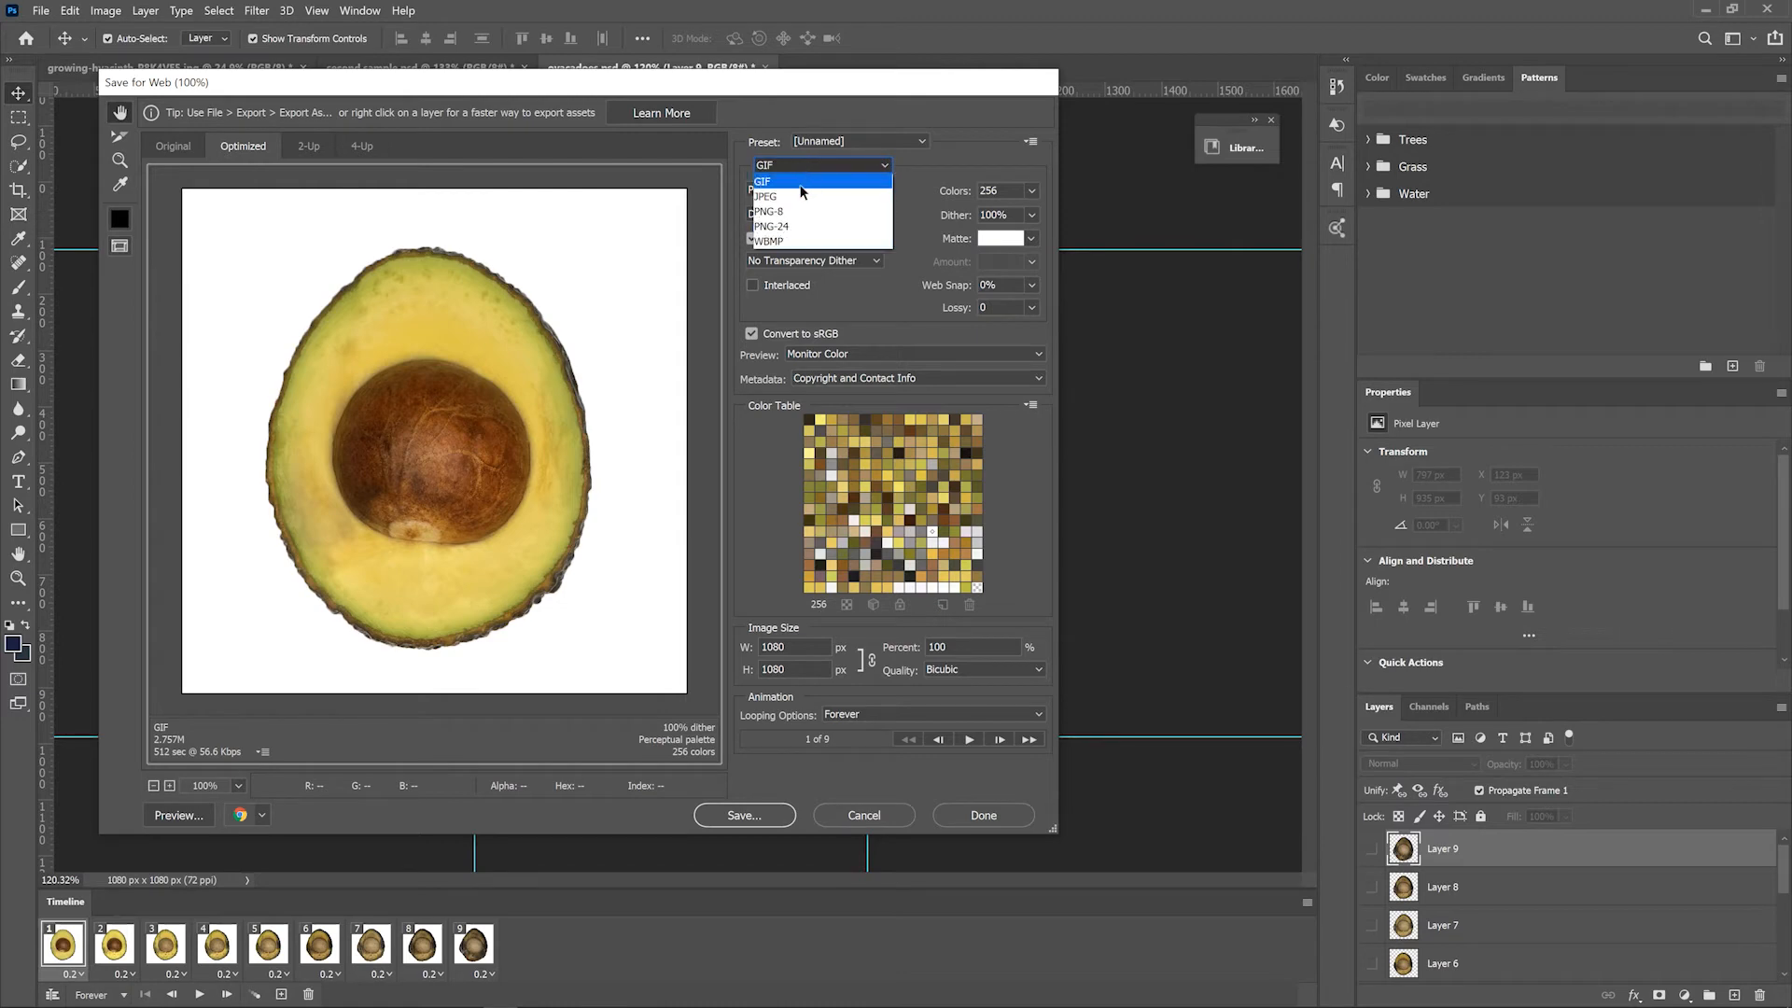
{"action": "left_click", "coordinate": [801, 183]}
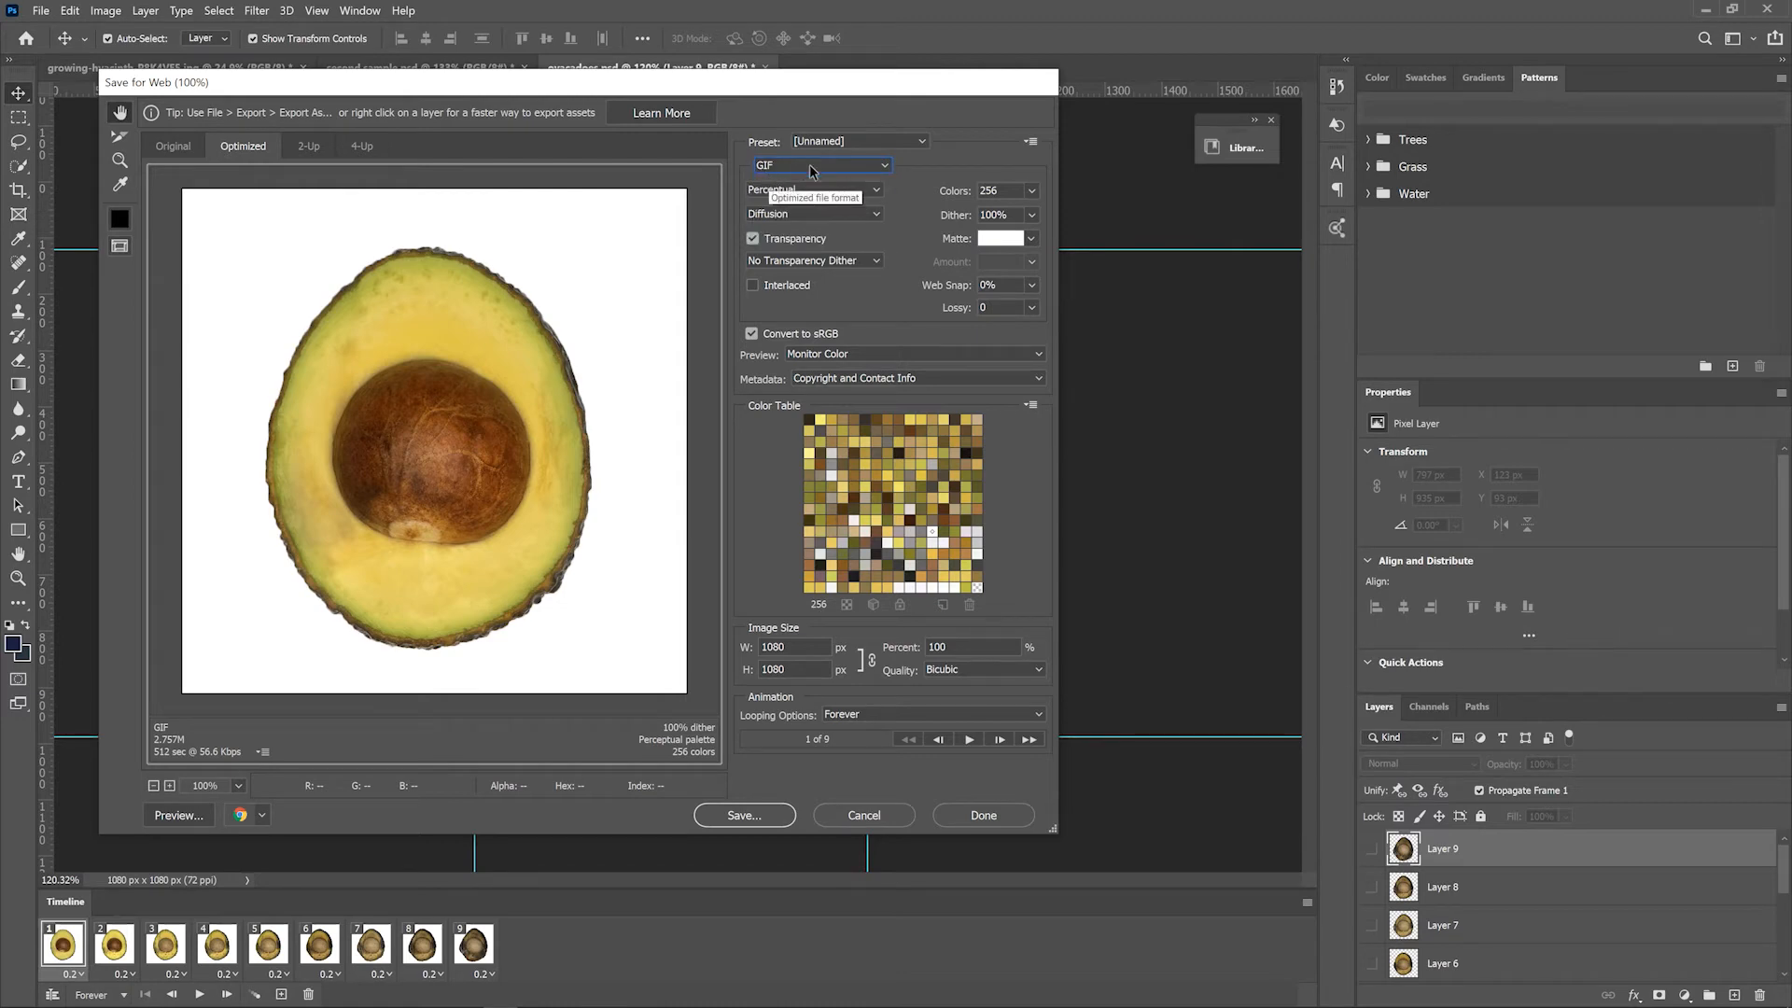
Step: Check the GIF's color count choices and looping options, keeping 256 colors and Forever
{"action": "left_click", "coordinate": [1037, 192]}
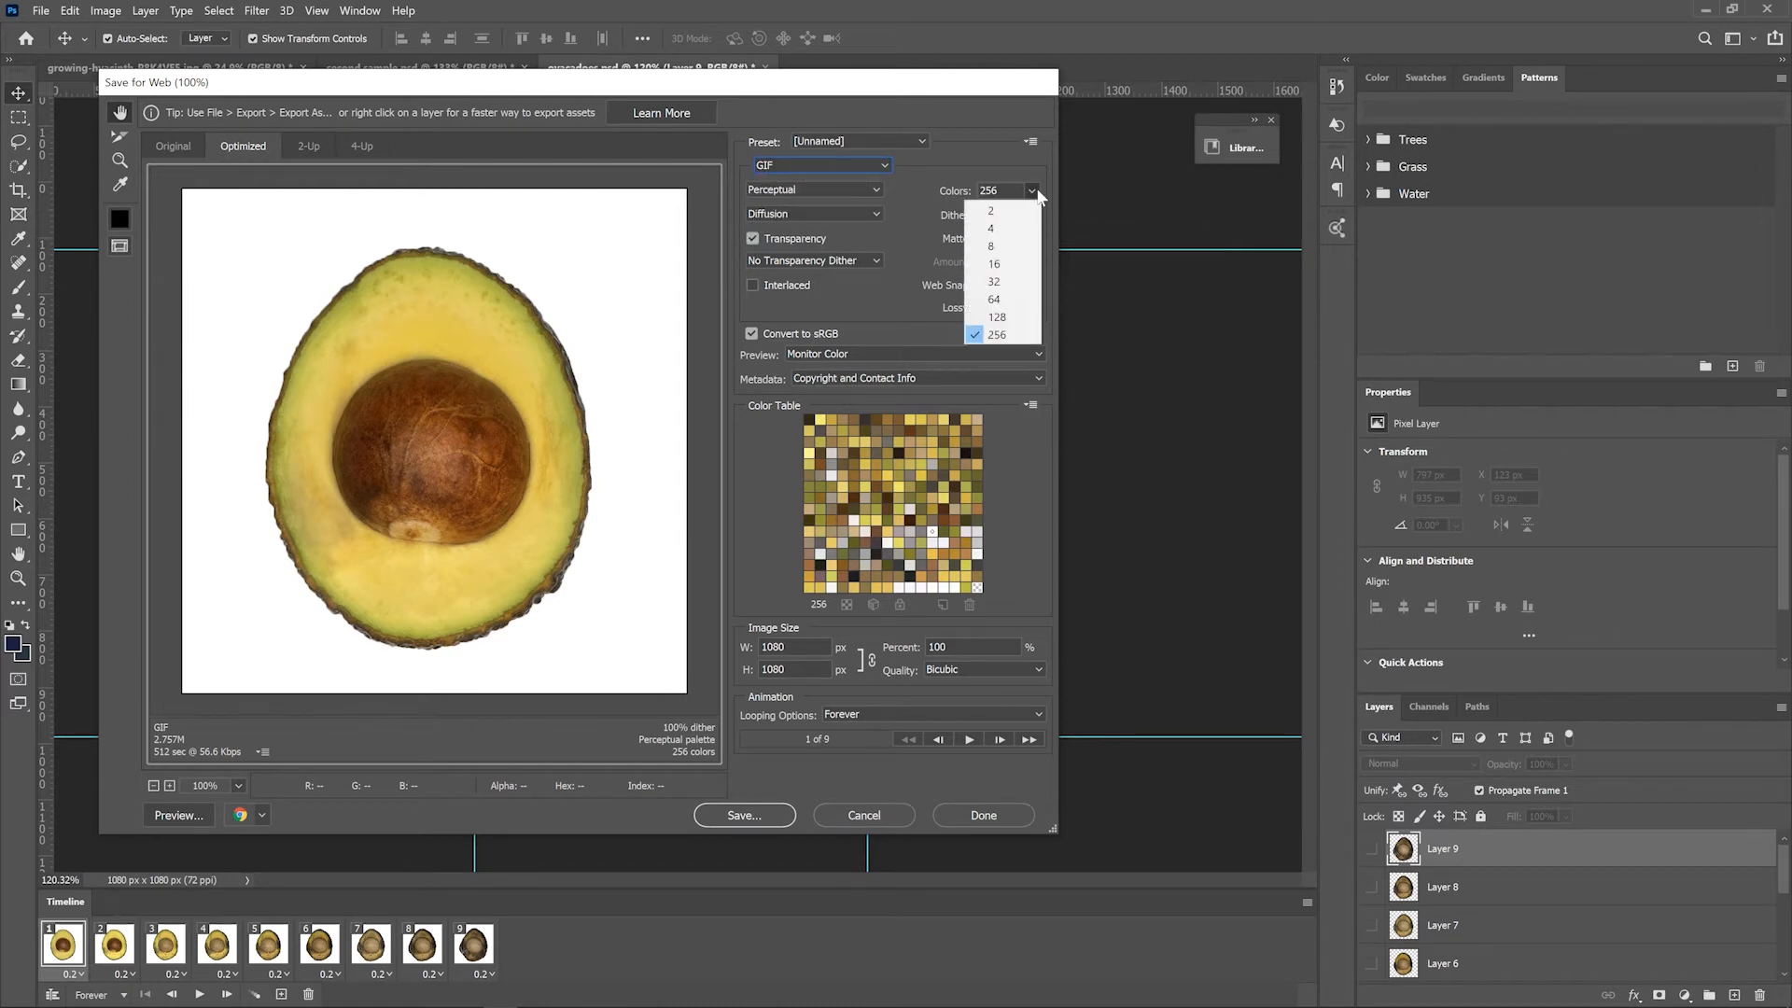
{"action": "left_click", "coordinate": [923, 159]}
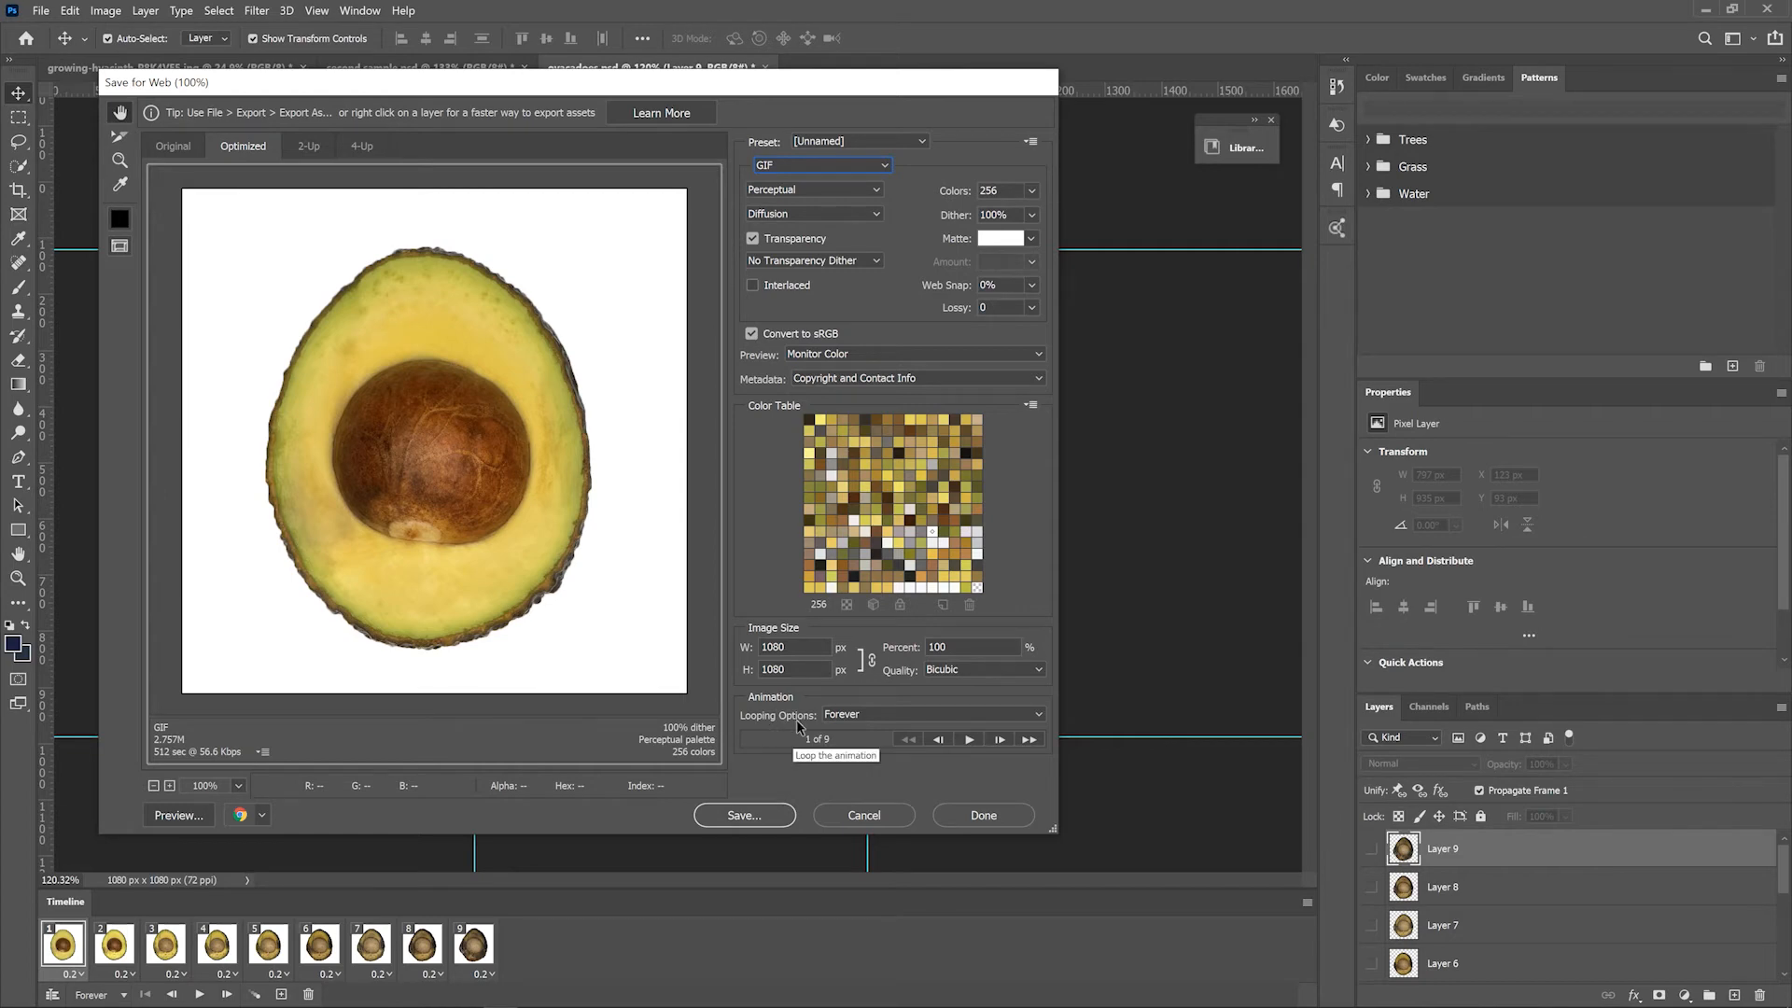
{"action": "left_click", "coordinate": [858, 715]}
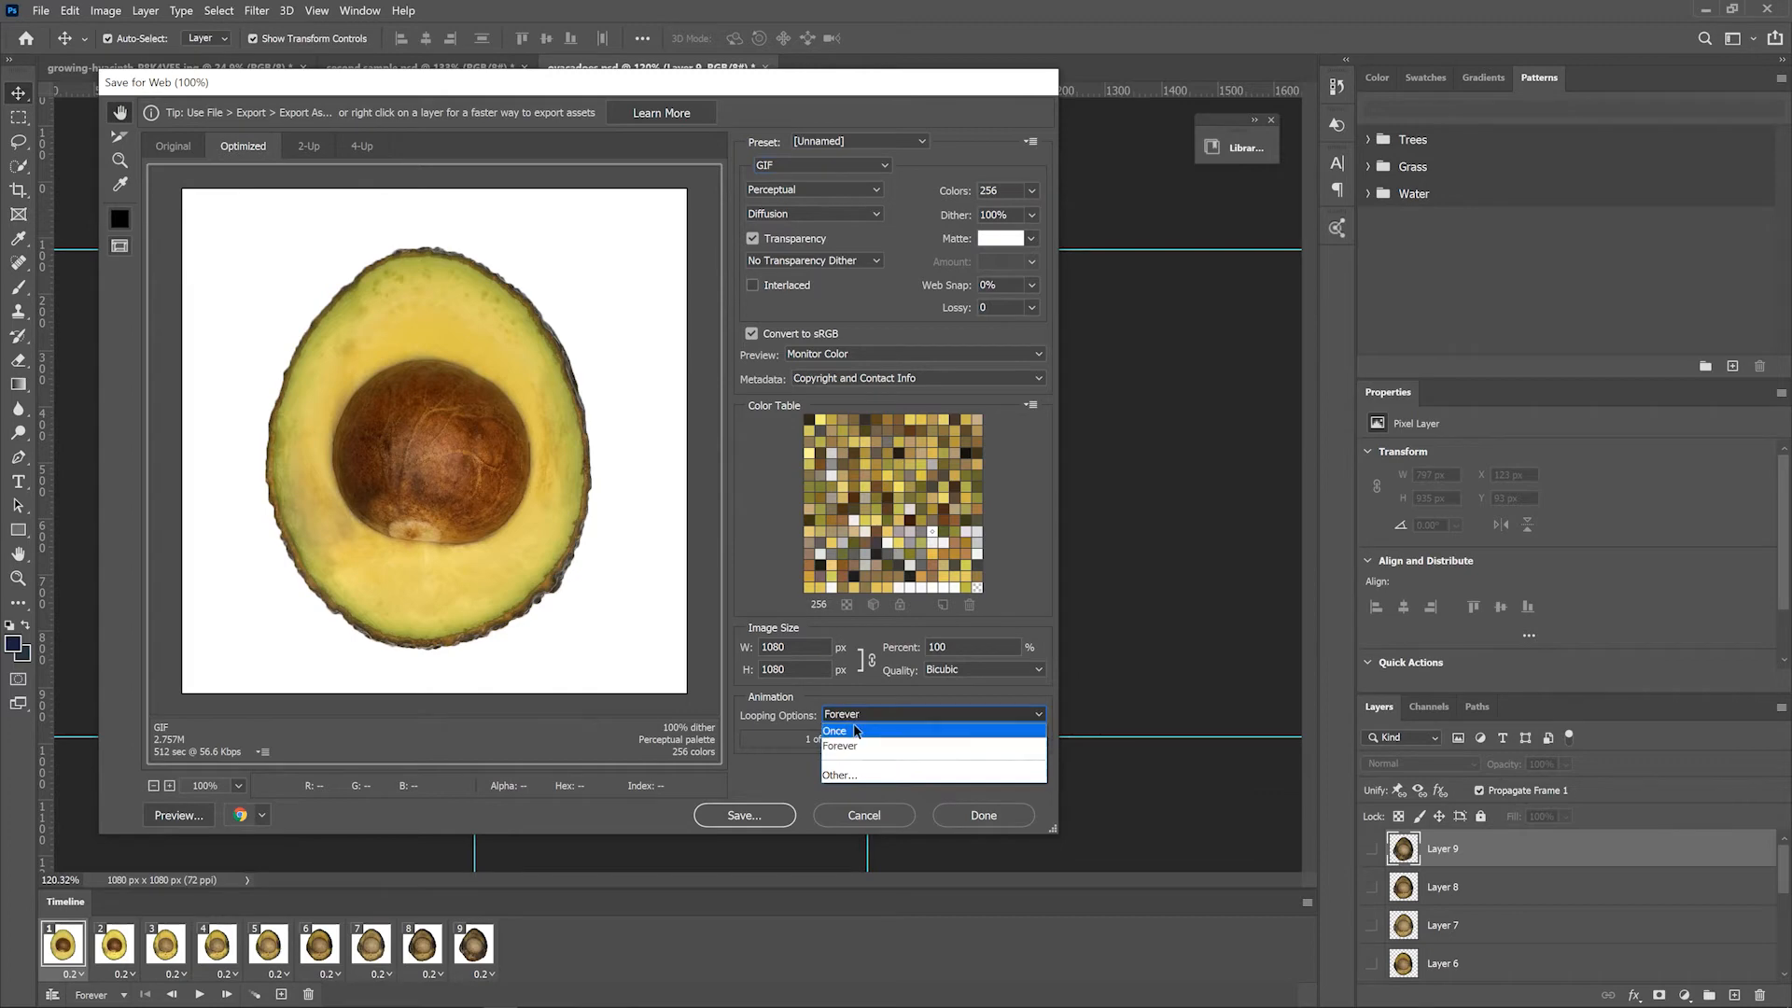
{"action": "left_click", "coordinate": [858, 716]}
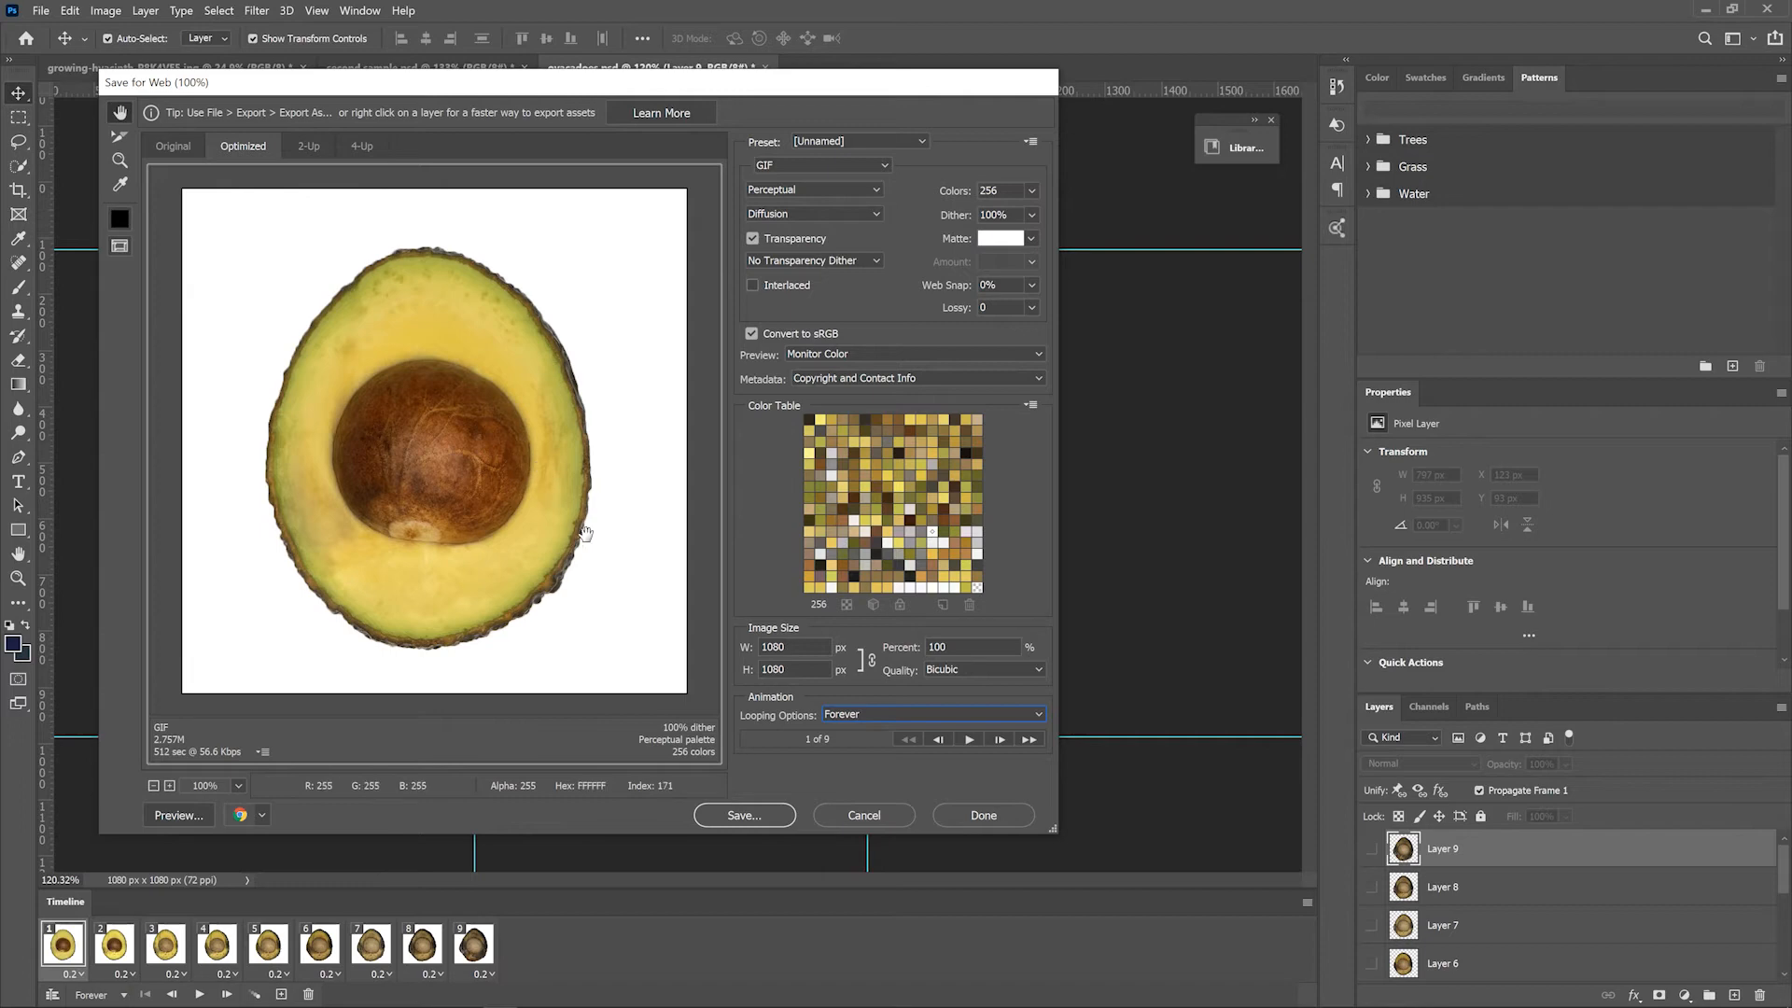
Step: Play the avocado animation in the export dialog, preview it in the browser, and return to the export settings
{"action": "left_click", "coordinate": [968, 739]}
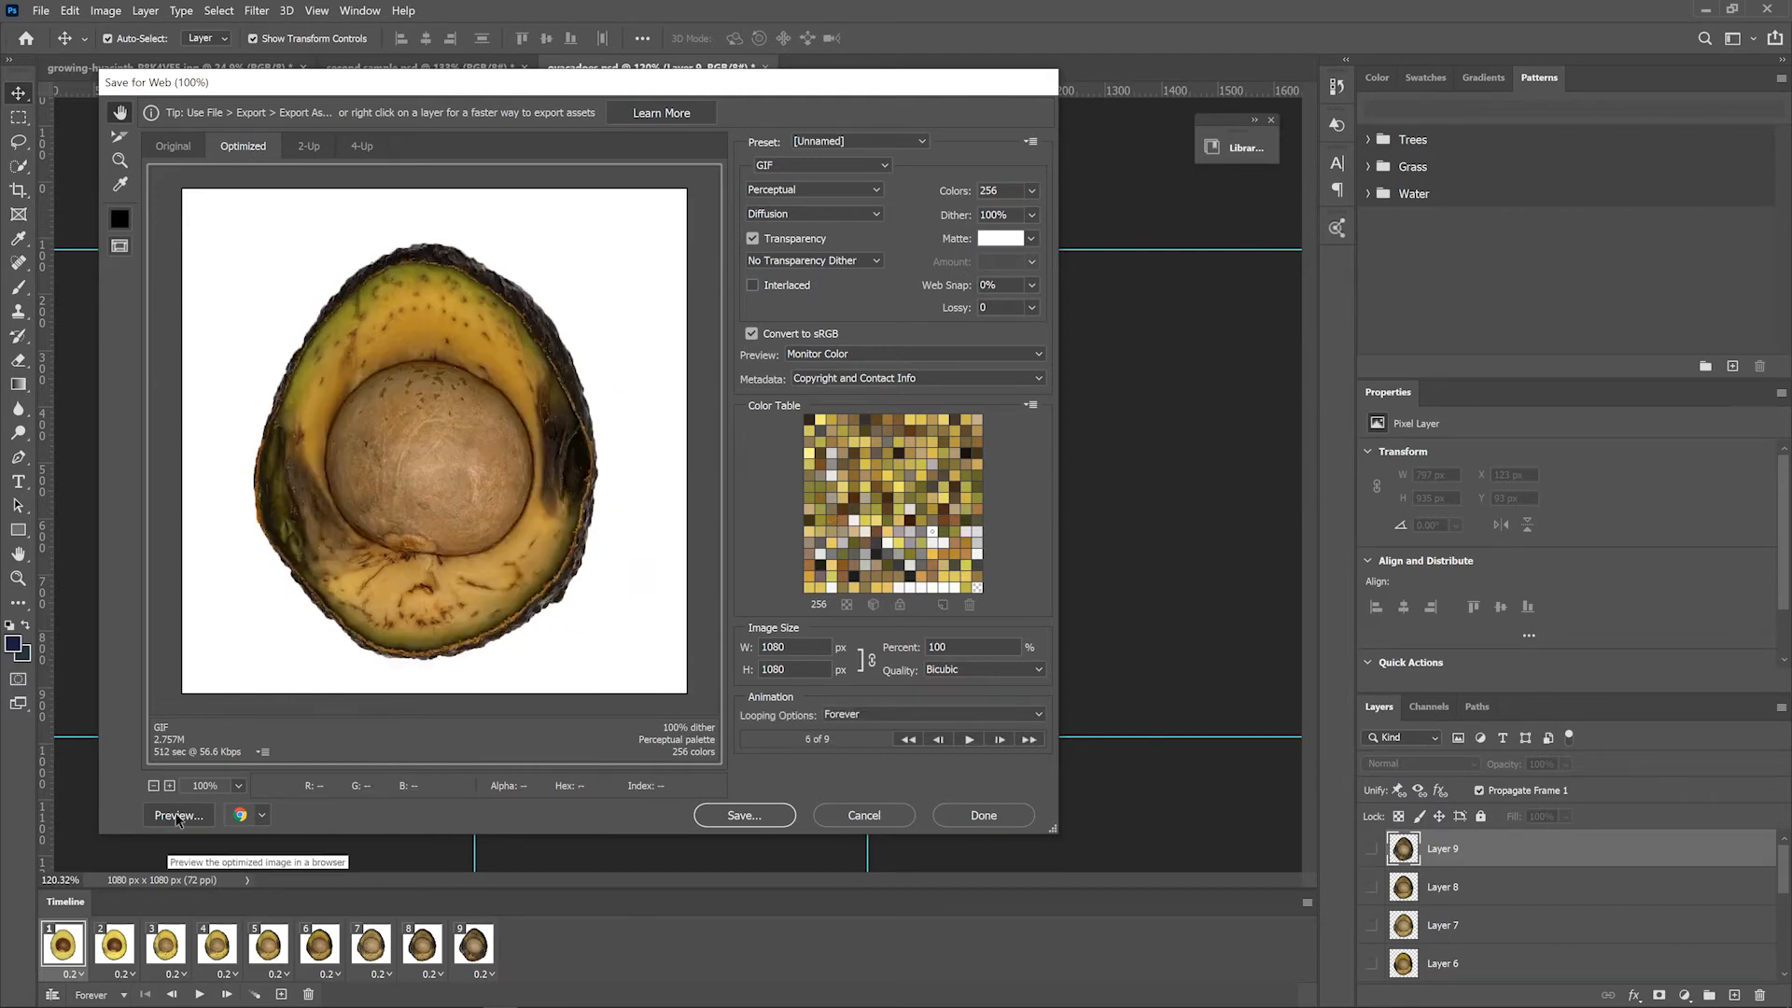
{"action": "left_click", "coordinate": [177, 815]}
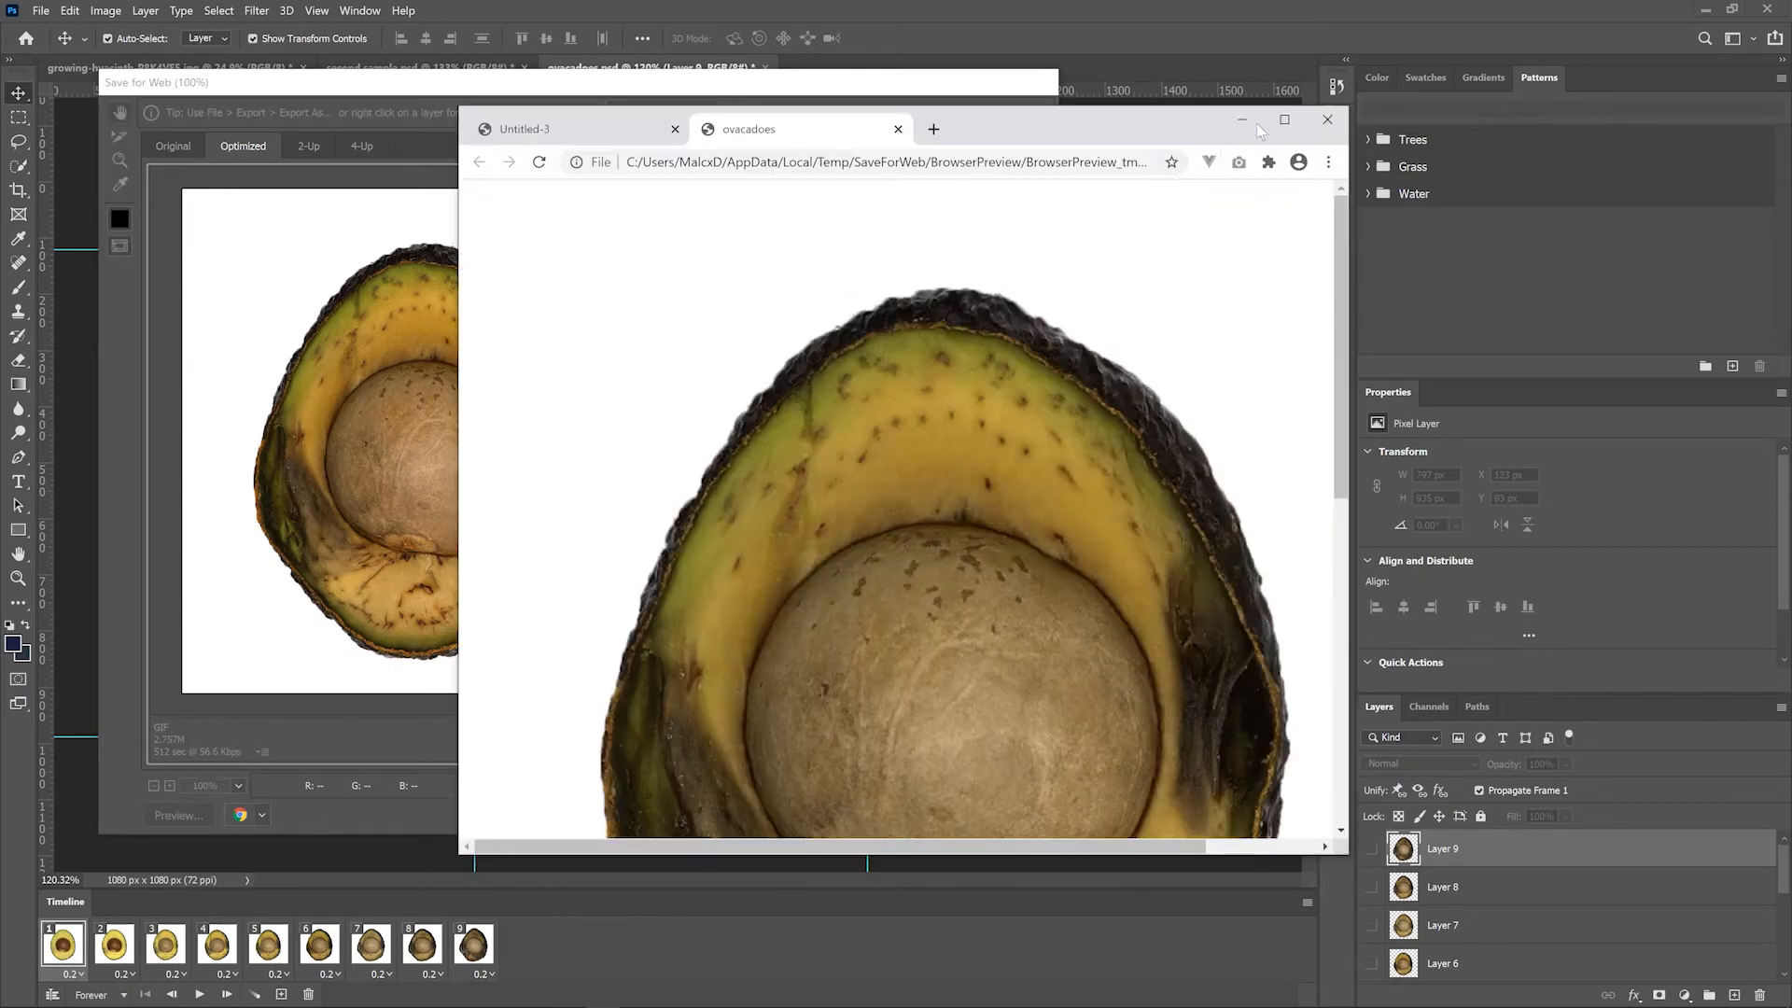
{"action": "left_click", "coordinate": [1285, 119]}
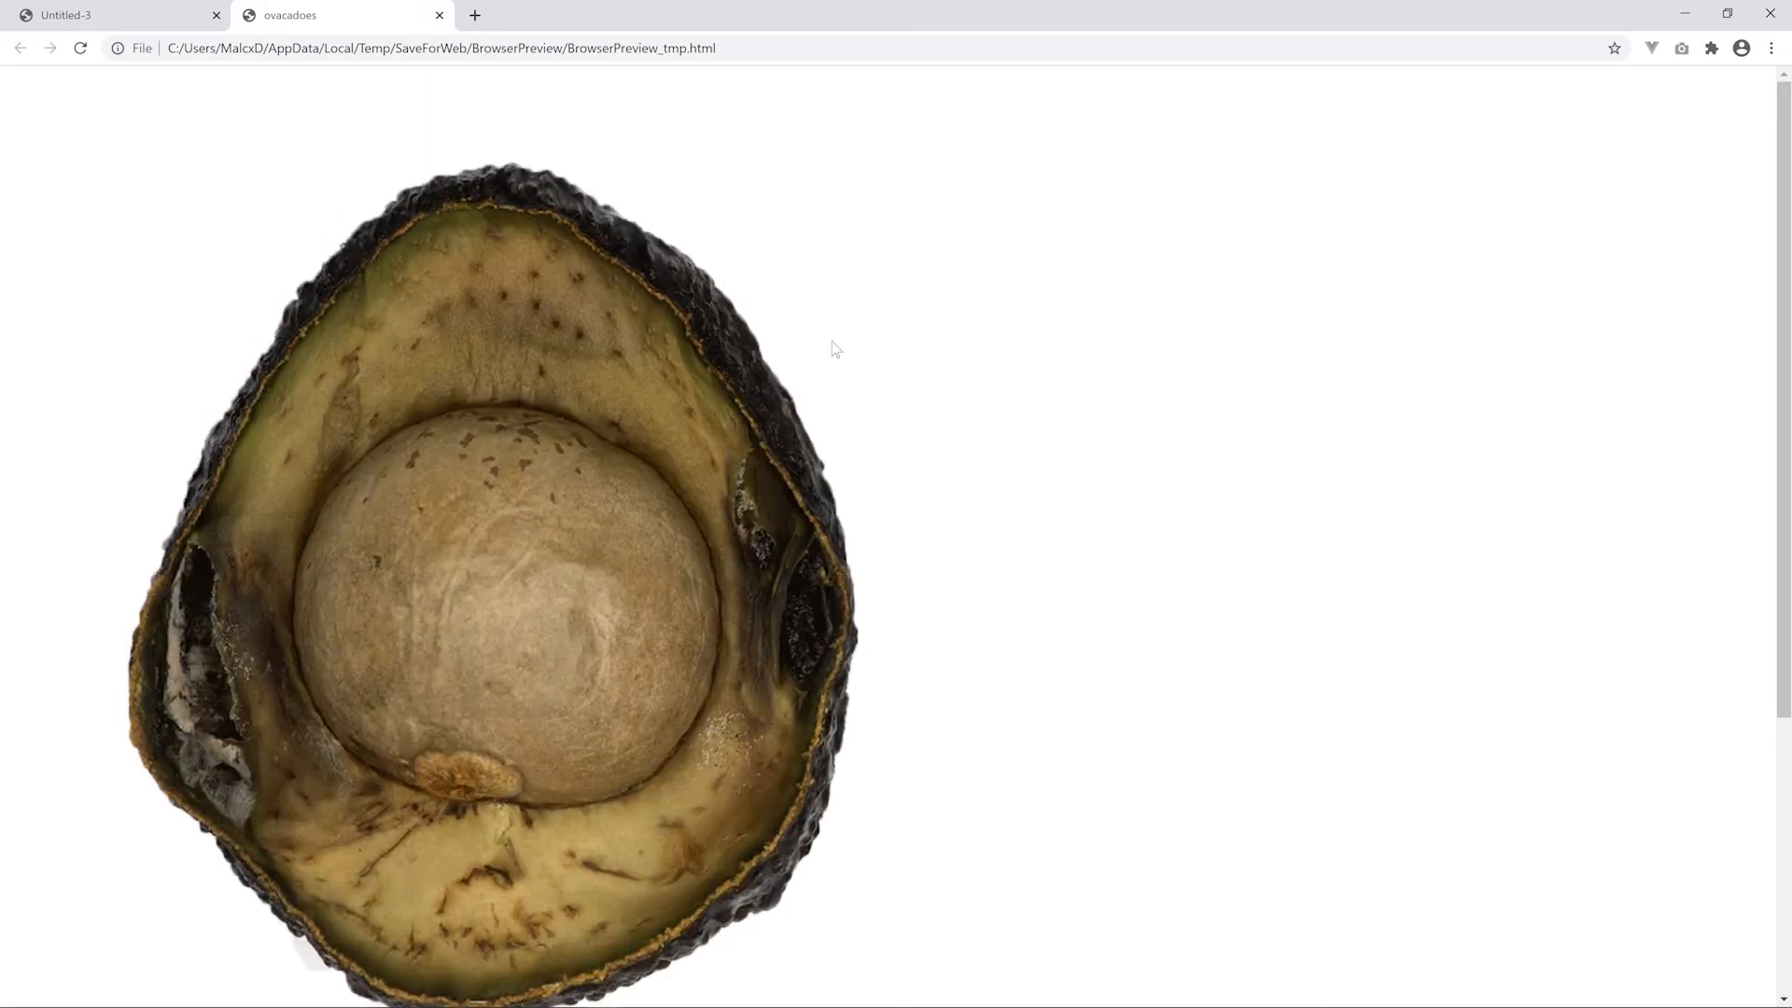
{"action": "scroll", "coordinate": [831, 349], "scroll_direction": "down", "scroll_amount": 4}
{"action": "key", "text": "alt+Tab"}
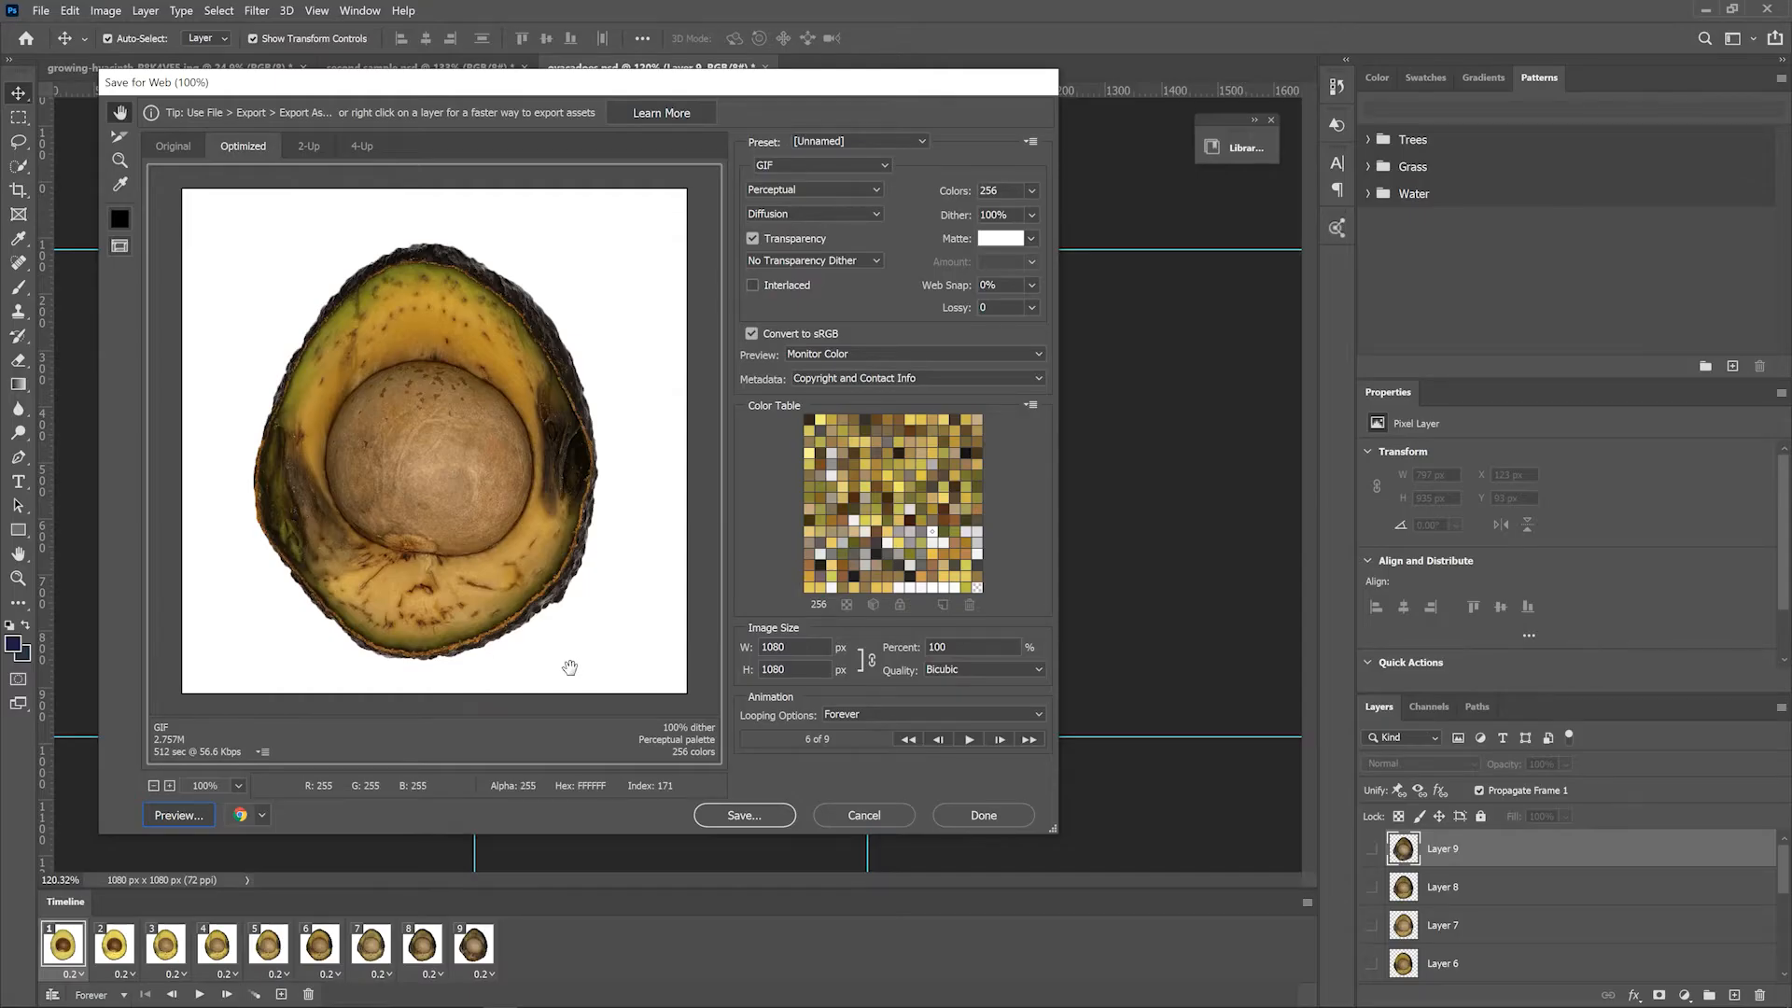
Step: Save the animation as ovacadoes.gif in the EXPORTS folder and view the exported file
{"action": "left_click", "coordinate": [743, 815]}
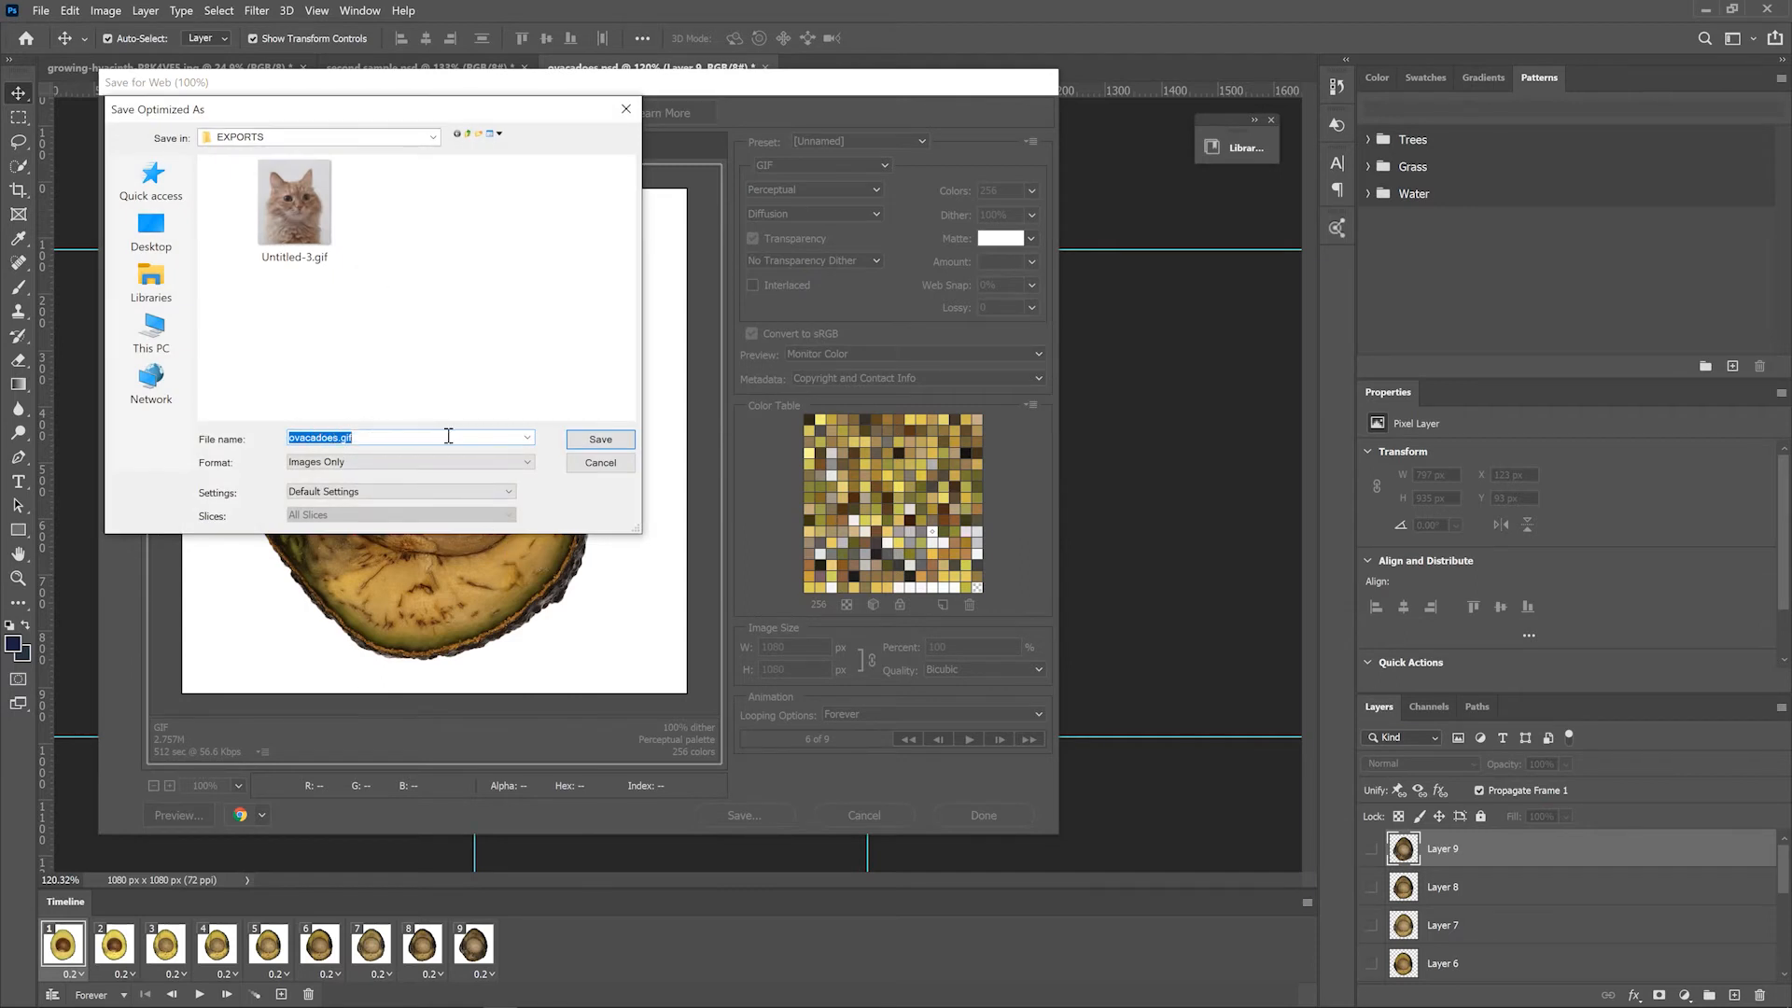
{"action": "left_click", "coordinate": [609, 443]}
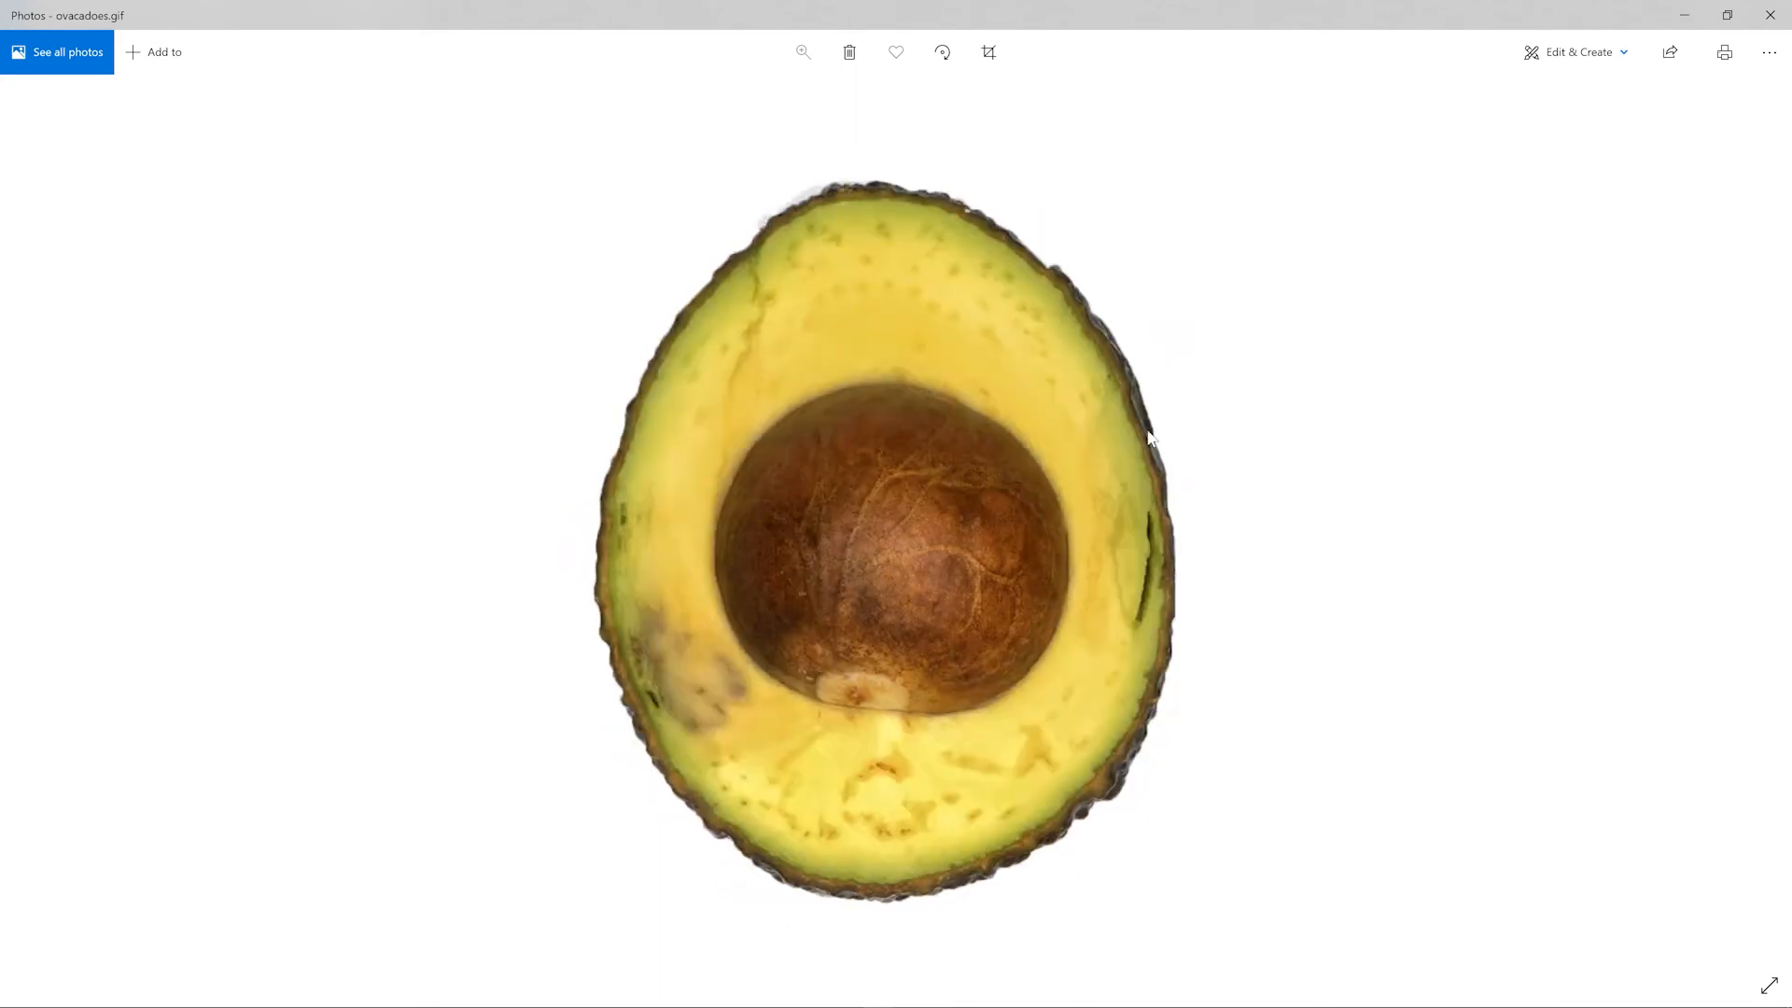
{"action": "left_click", "coordinate": [1721, 15]}
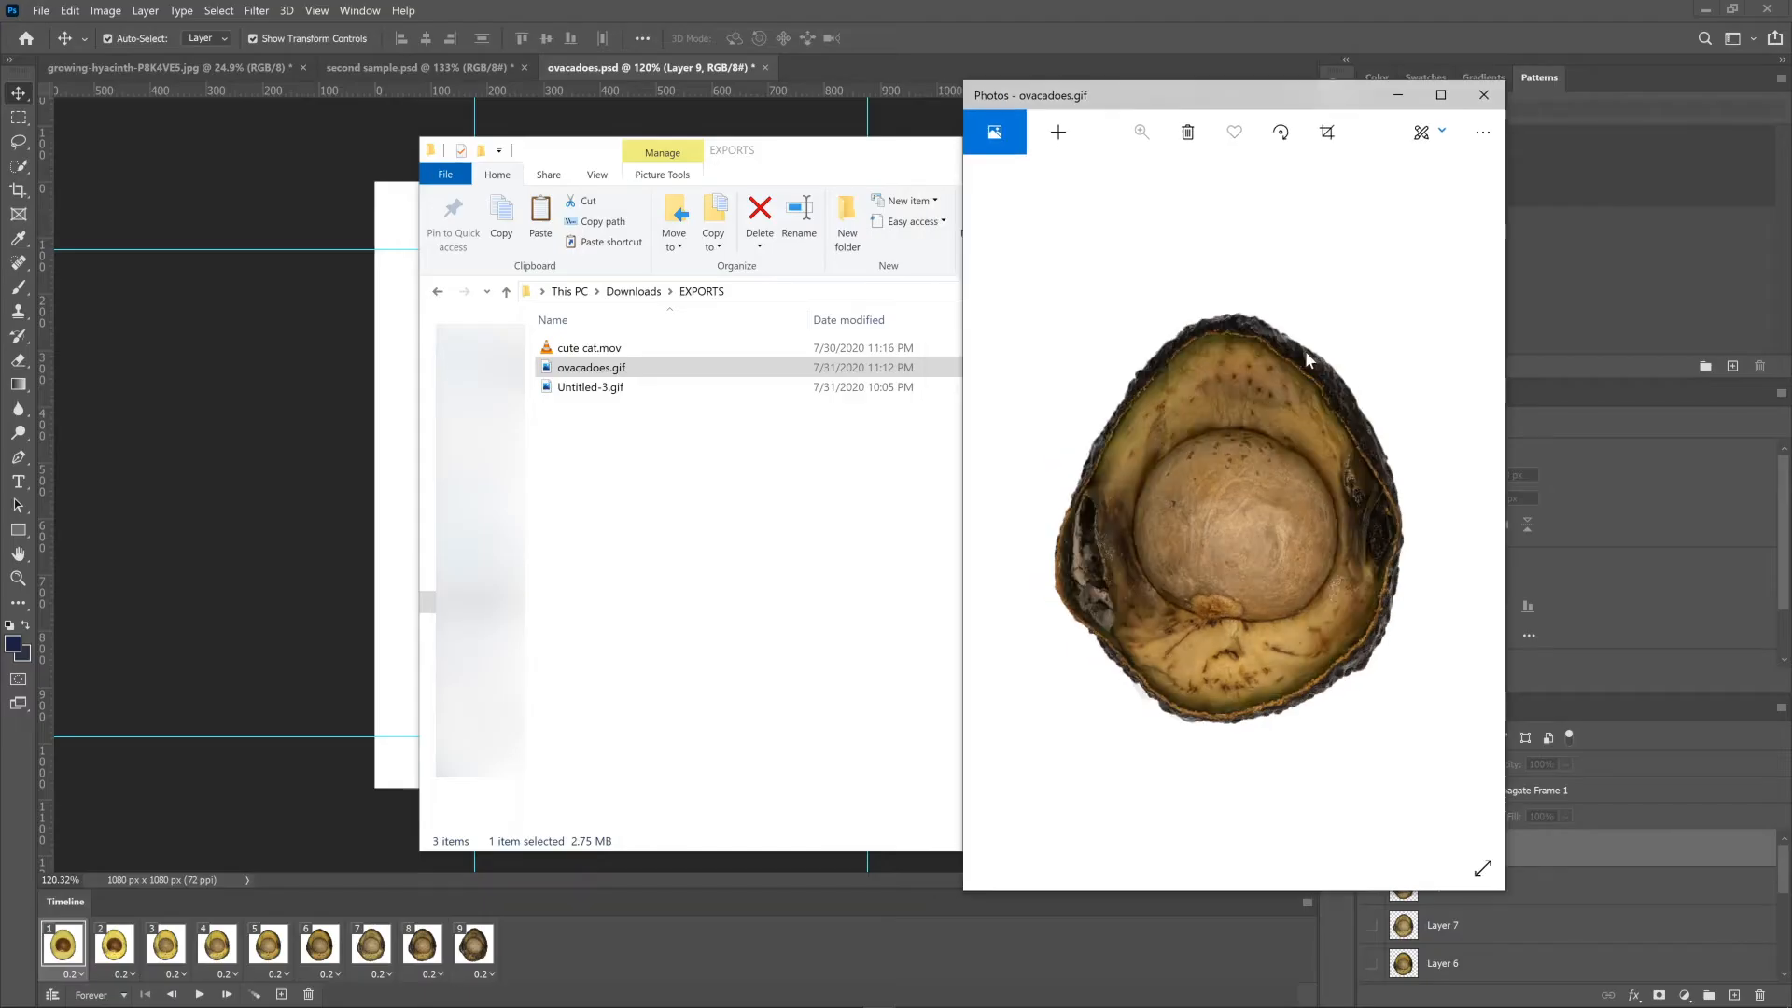
{"action": "left_click", "coordinate": [1483, 94]}
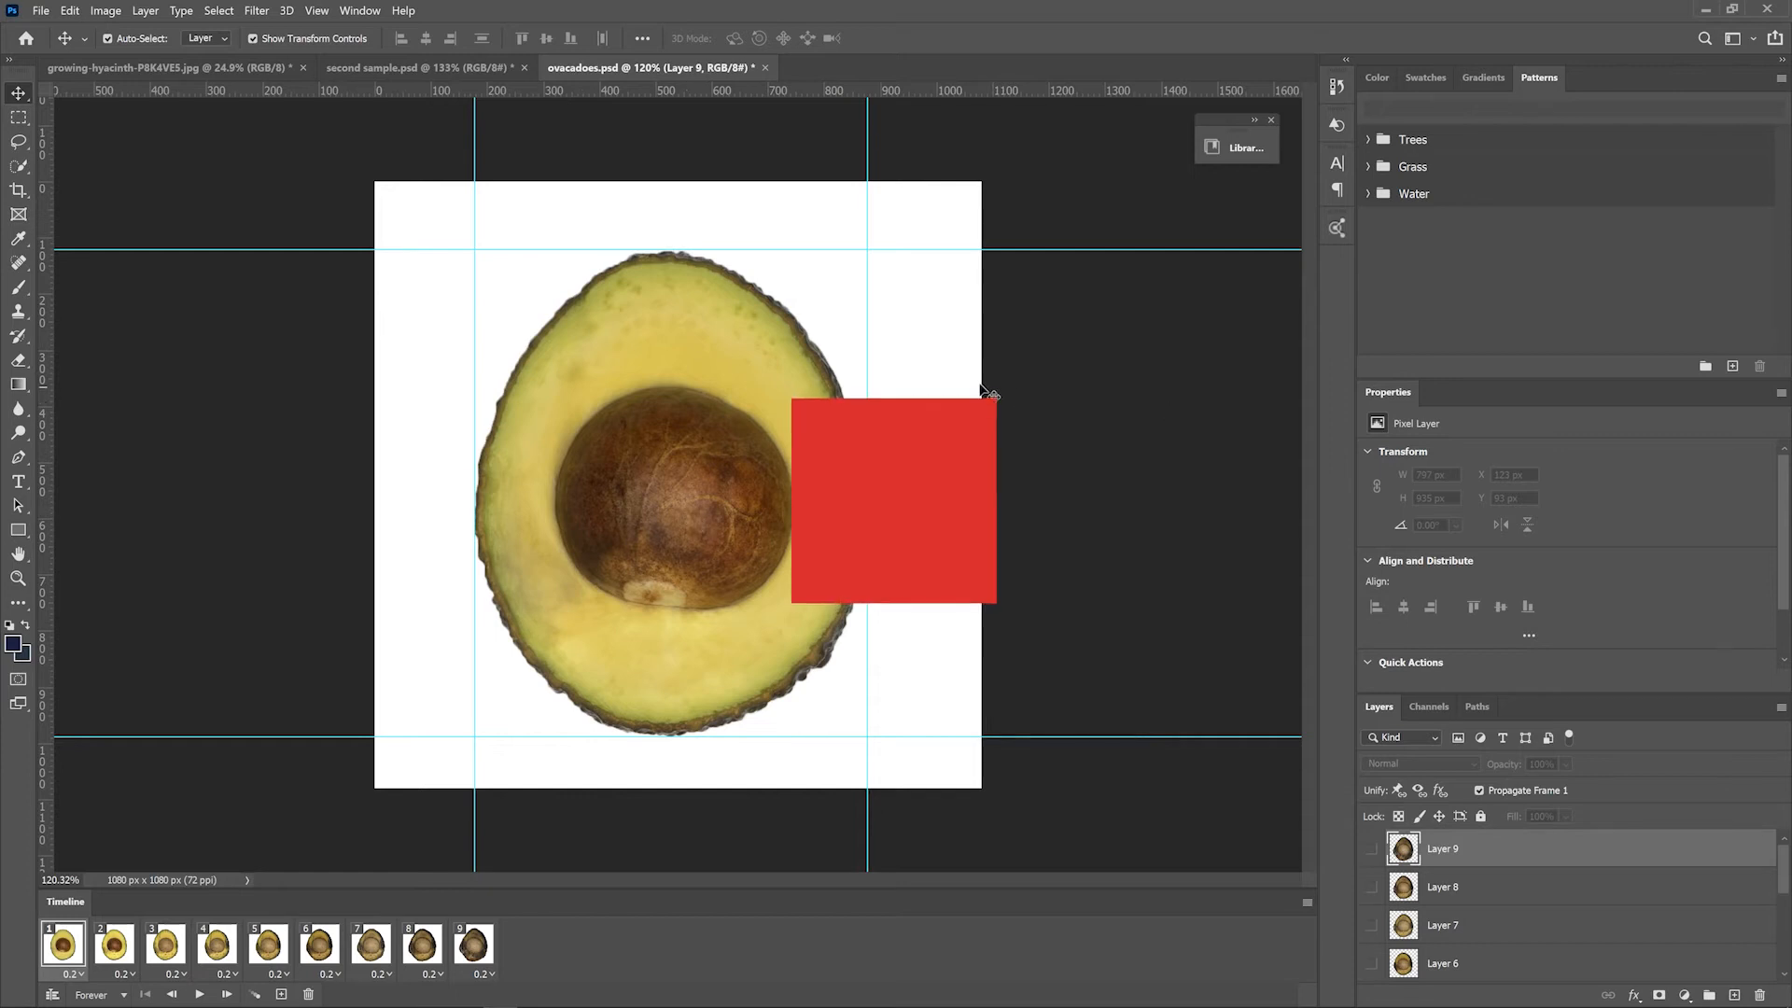
Step: Start importing video frames to layers from the file cute cat.mov in the EXPORTS folder
{"action": "left_click", "coordinate": [42, 11]}
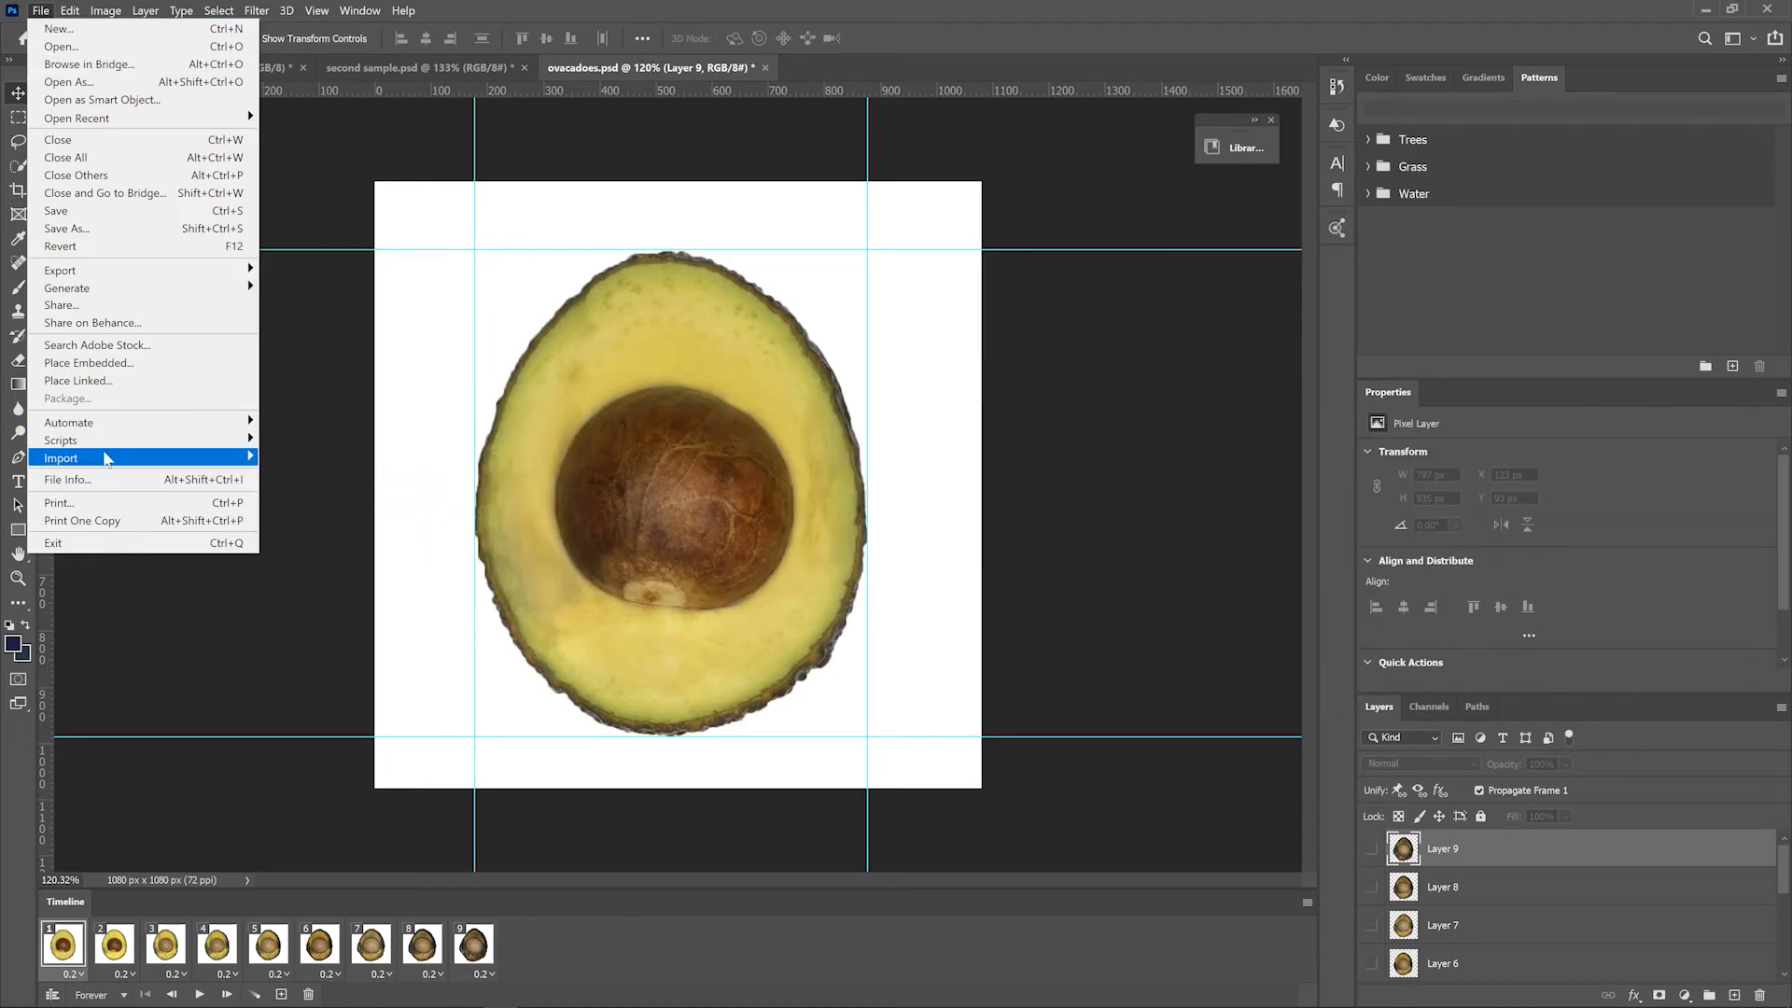
{"action": "mouse_move", "coordinate": [110, 459]}
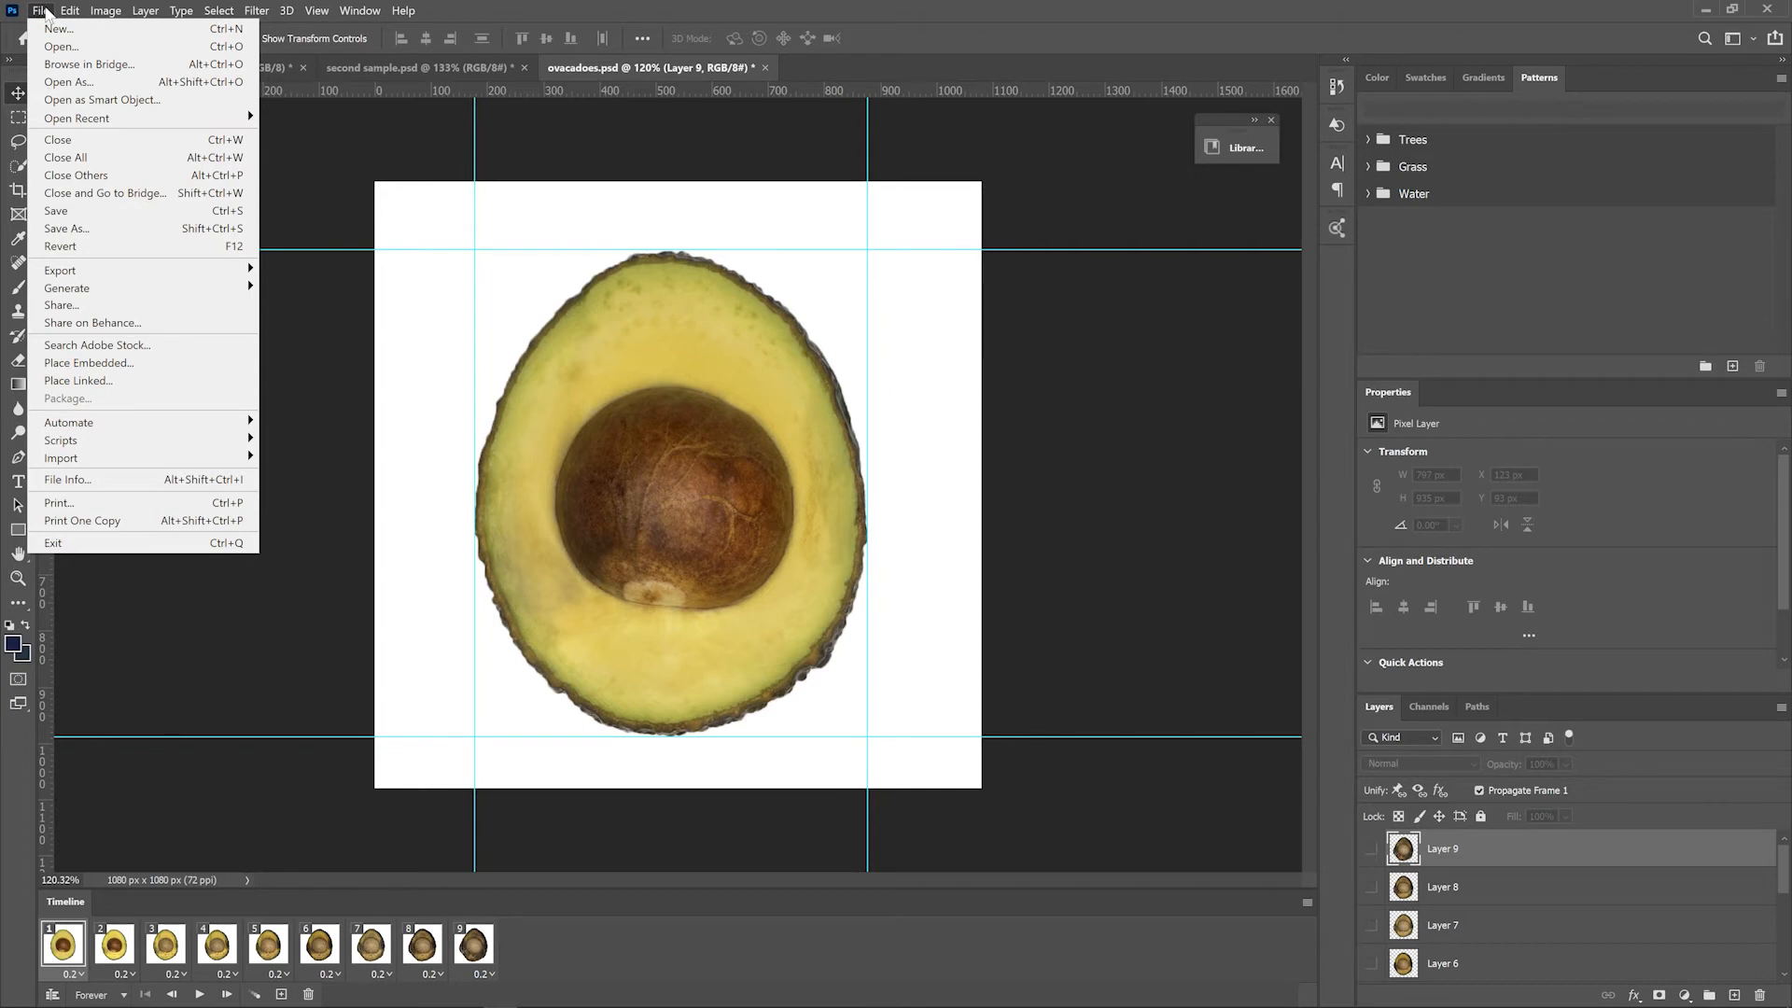
{"action": "mouse_move", "coordinate": [141, 462]}
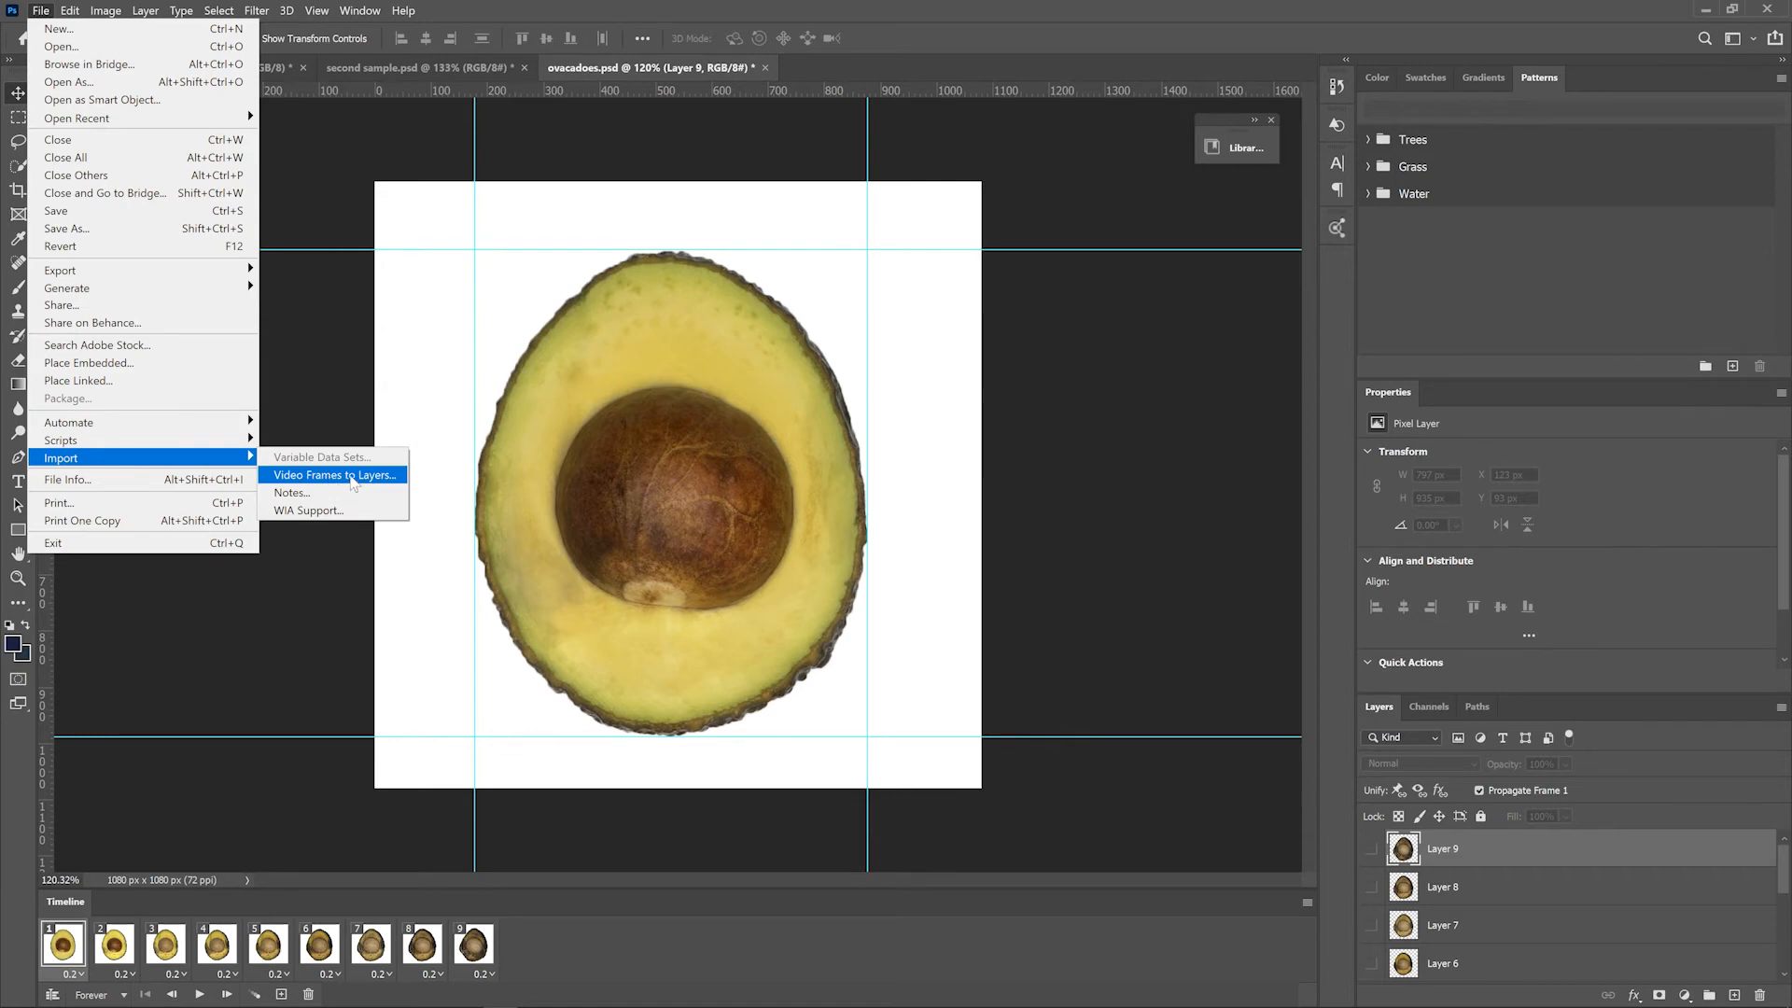
{"action": "left_click", "coordinate": [353, 478]}
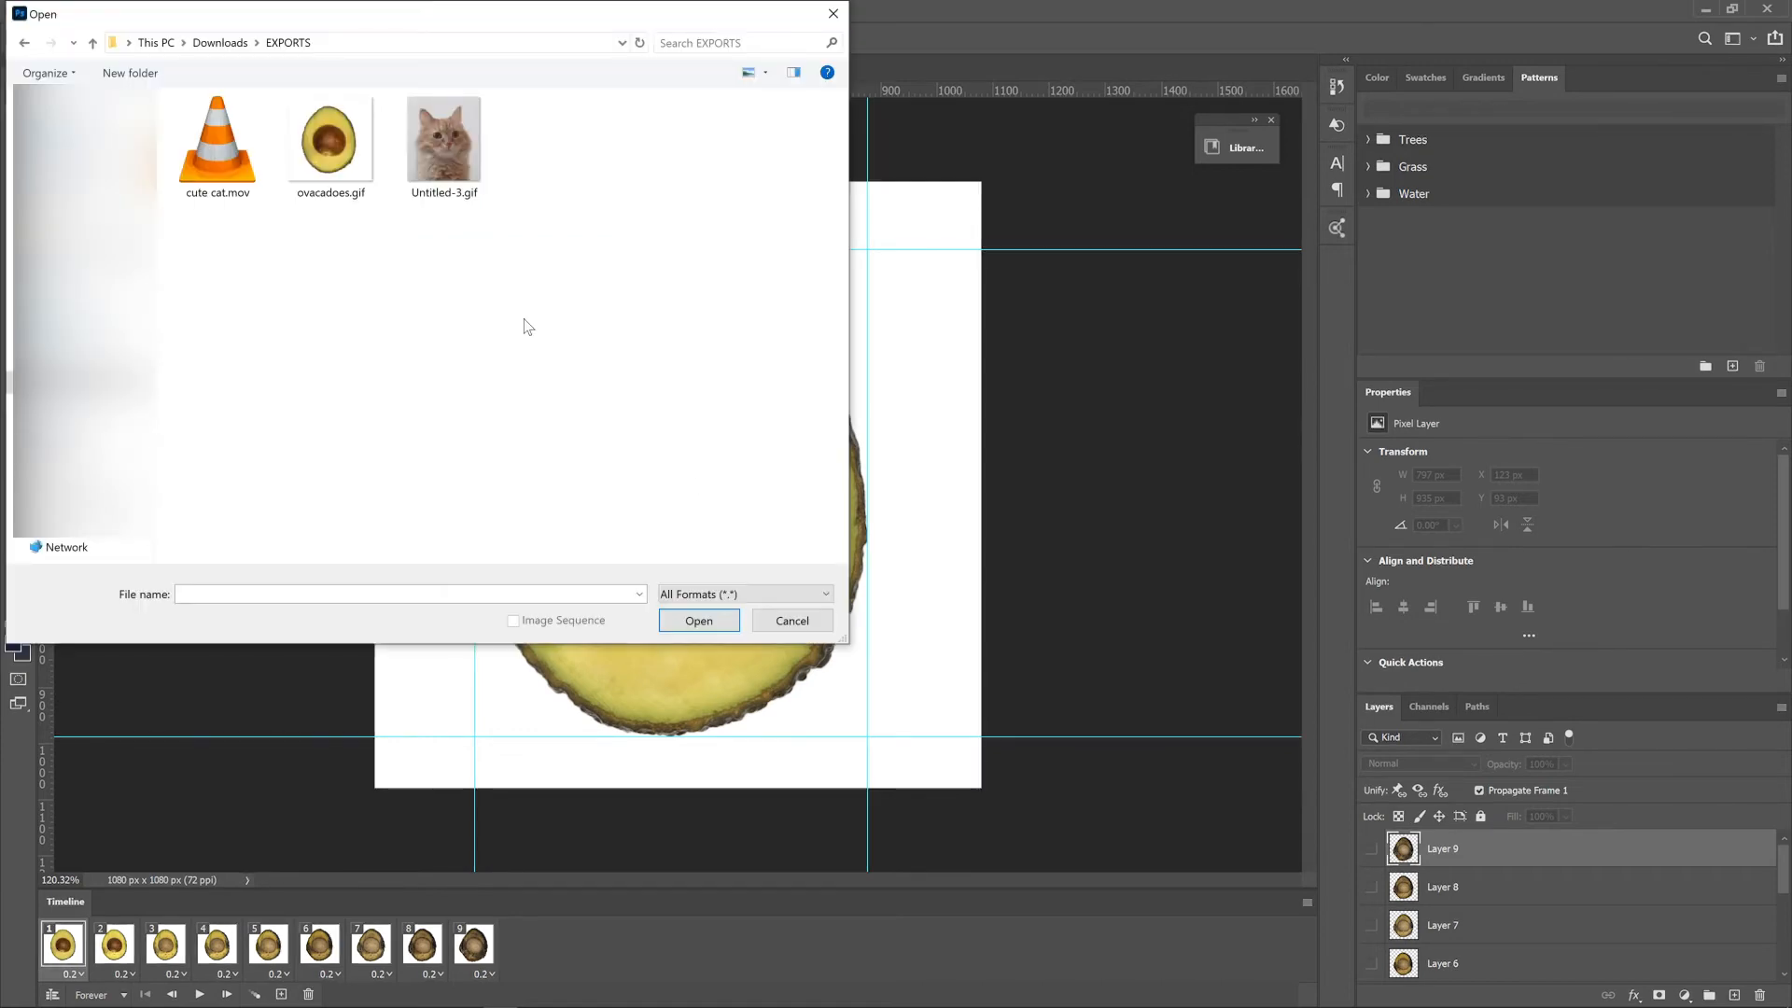
{"action": "left_click", "coordinate": [224, 159]}
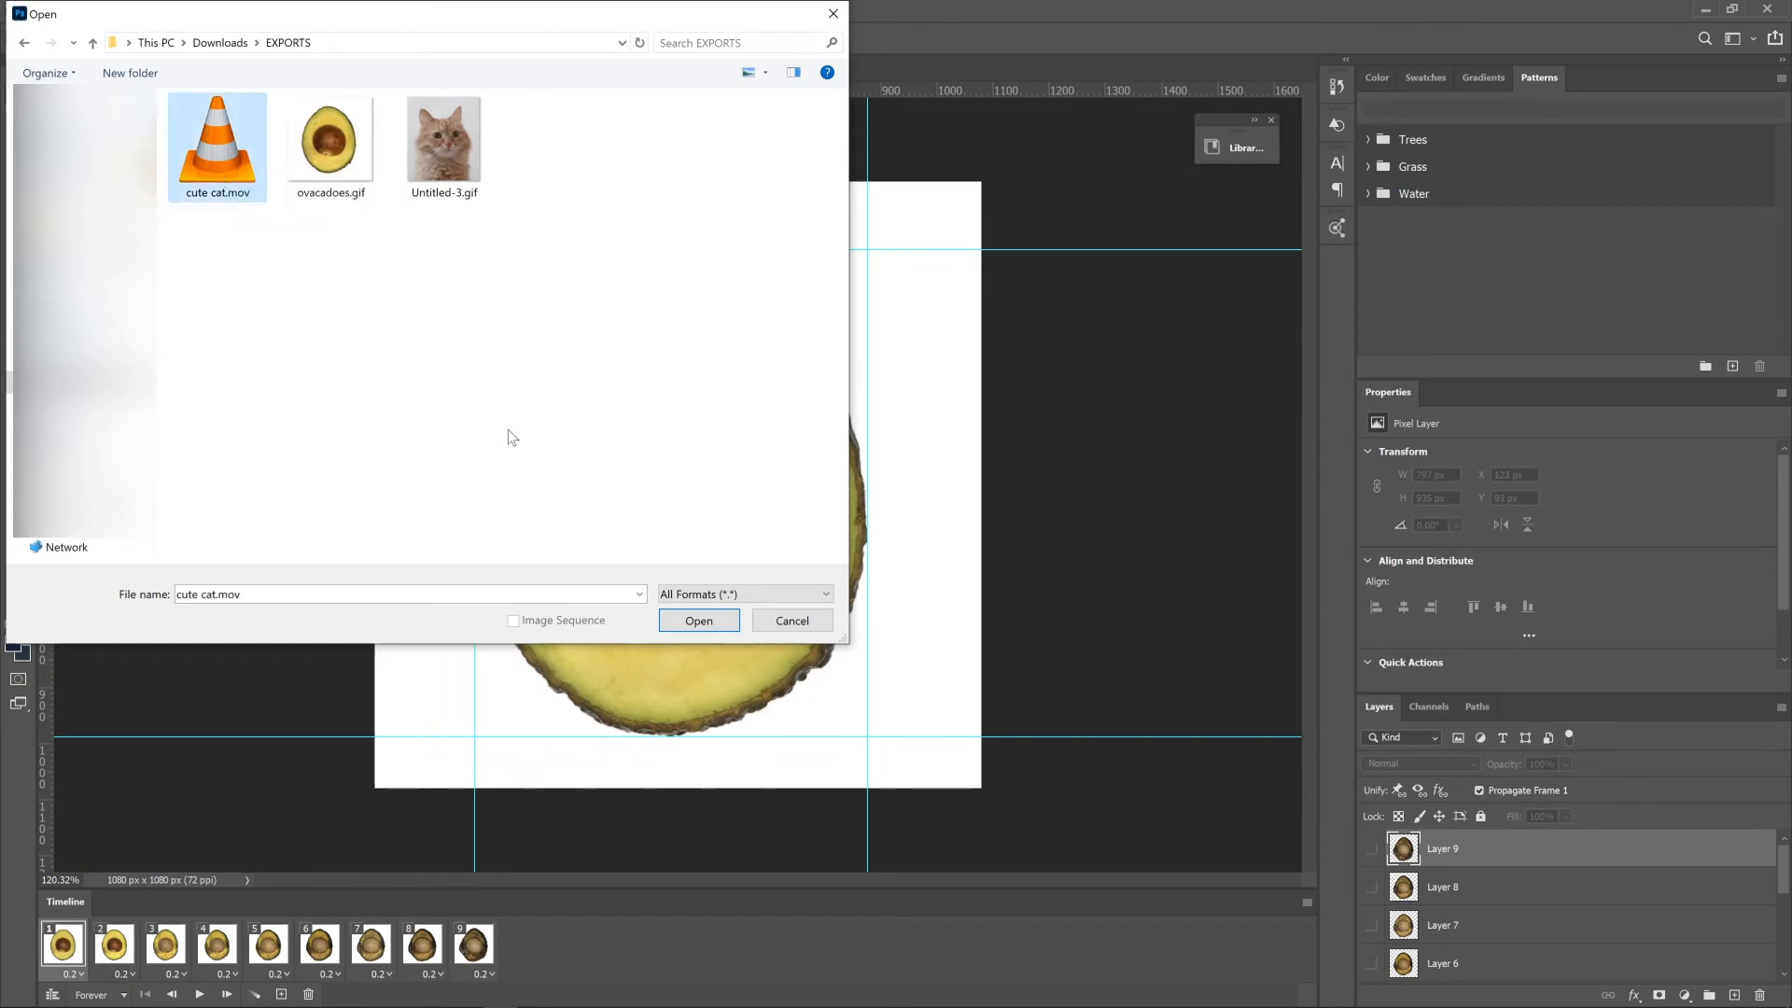
{"action": "left_click", "coordinate": [695, 623]}
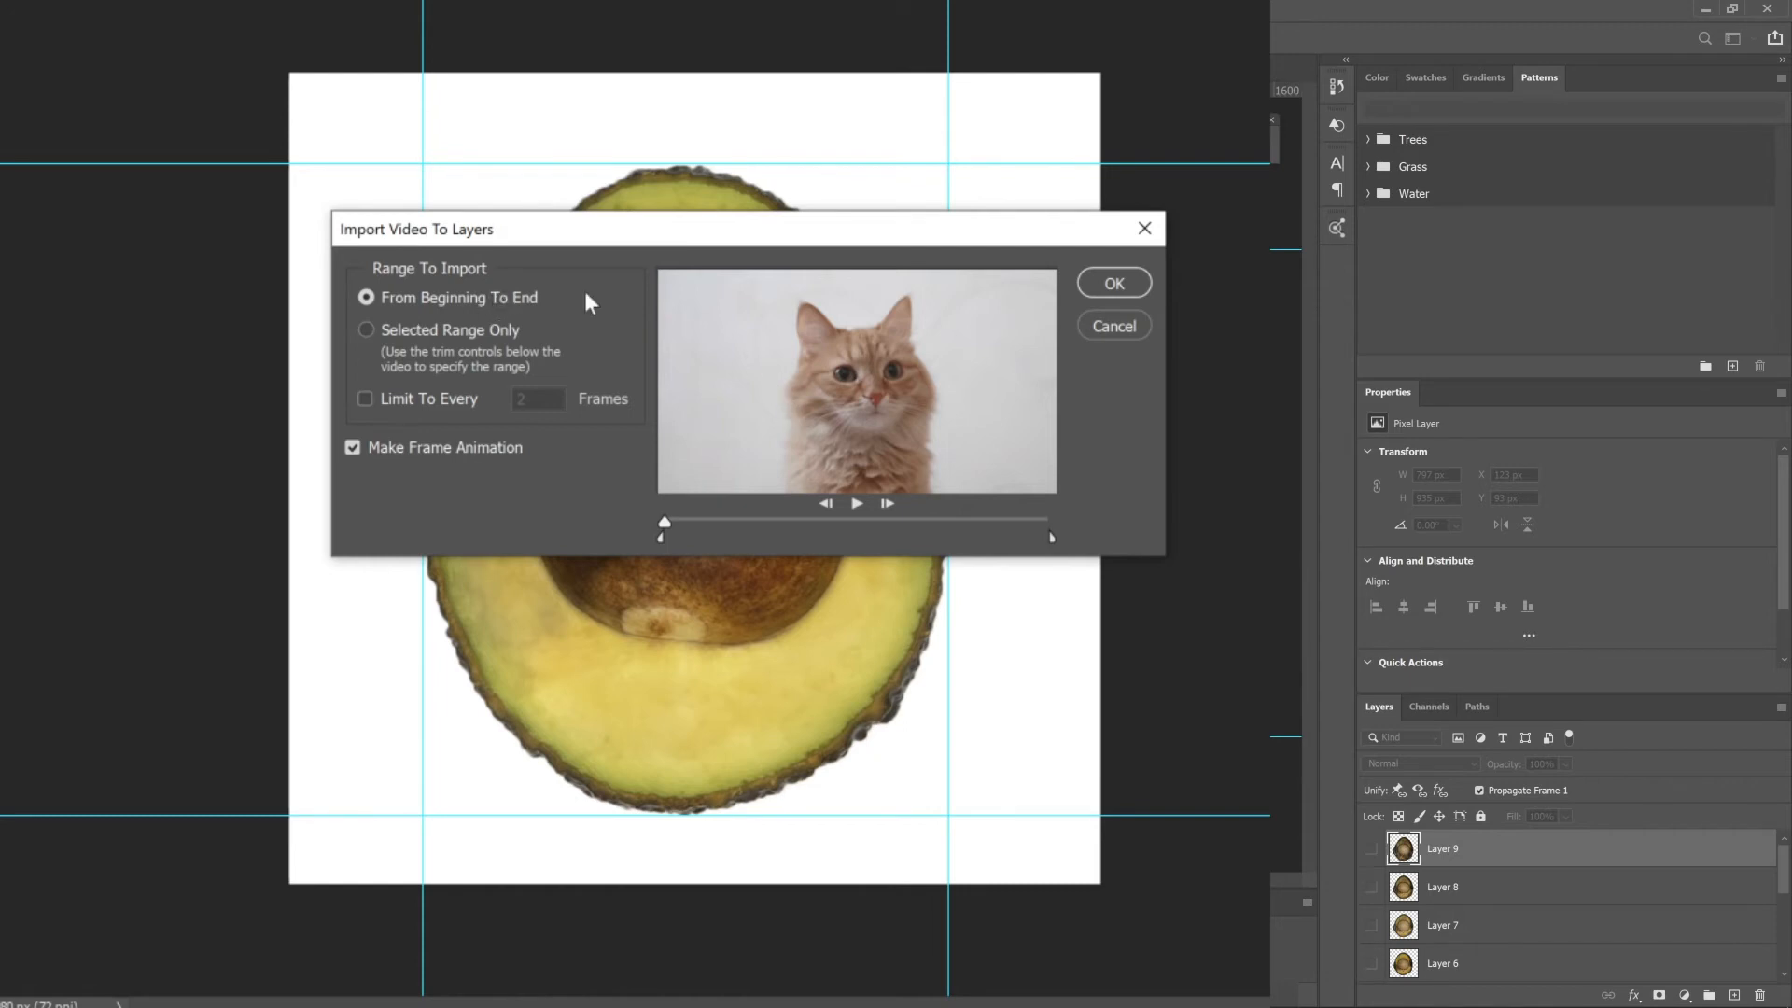
Step: Import only a short selected range near the start of the cat video, with Make Frame Animation kept on
{"action": "left_click", "coordinate": [367, 329]}
{"action": "mouse_move", "coordinate": [685, 519]}
{"action": "left_mouse_down"}
{"action": "mouse_move", "coordinate": [1050, 506]}
{"action": "mouse_move", "coordinate": [748, 516]}
{"action": "mouse_move", "coordinate": [825, 455]}
{"action": "mouse_move", "coordinate": [727, 512]}
{"action": "mouse_move", "coordinate": [885, 521]}
{"action": "mouse_move", "coordinate": [694, 543]}
{"action": "left_mouse_up"}
{"action": "left_click_drag", "start_coordinate": [1053, 540], "coordinate": [845, 544]}
{"action": "left_click", "coordinate": [703, 526]}
{"action": "mouse_move", "coordinate": [704, 521]}
{"action": "left_mouse_down"}
{"action": "mouse_move", "coordinate": [792, 543]}
{"action": "mouse_move", "coordinate": [709, 545]}
{"action": "mouse_move", "coordinate": [796, 536]}
{"action": "mouse_move", "coordinate": [704, 547]}
{"action": "mouse_move", "coordinate": [827, 539]}
{"action": "mouse_move", "coordinate": [775, 545]}
{"action": "left_mouse_up"}
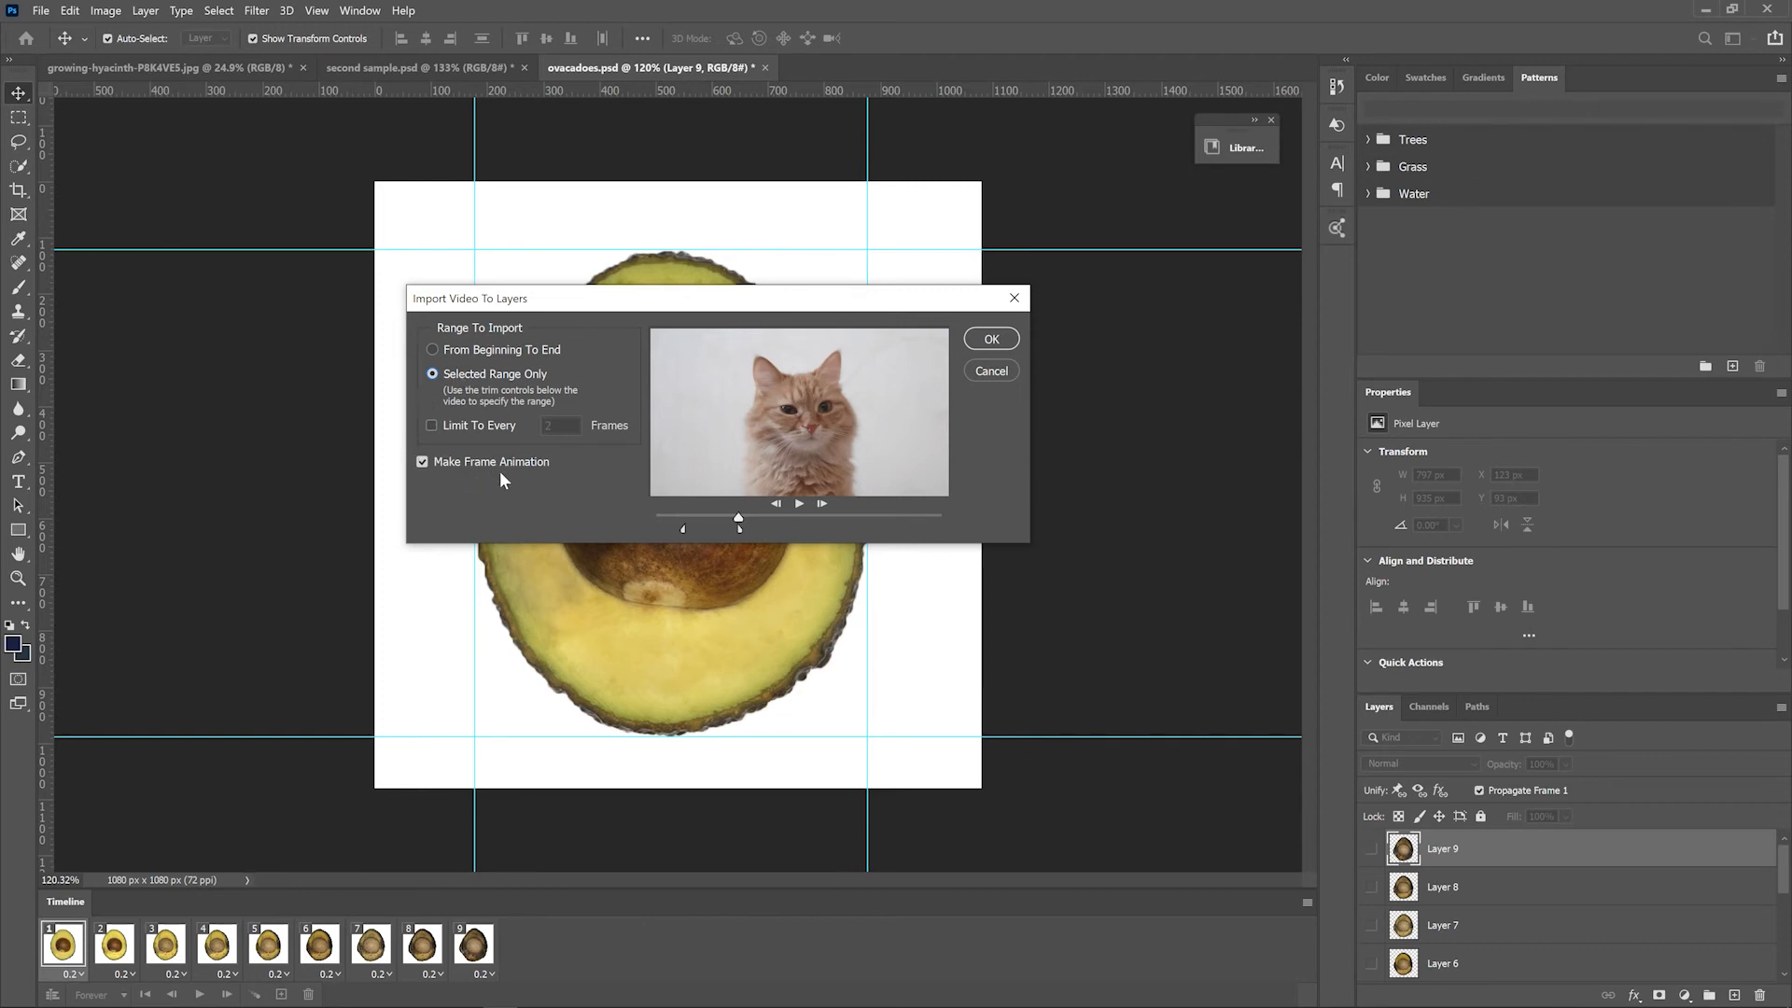
{"action": "left_click", "coordinate": [990, 339]}
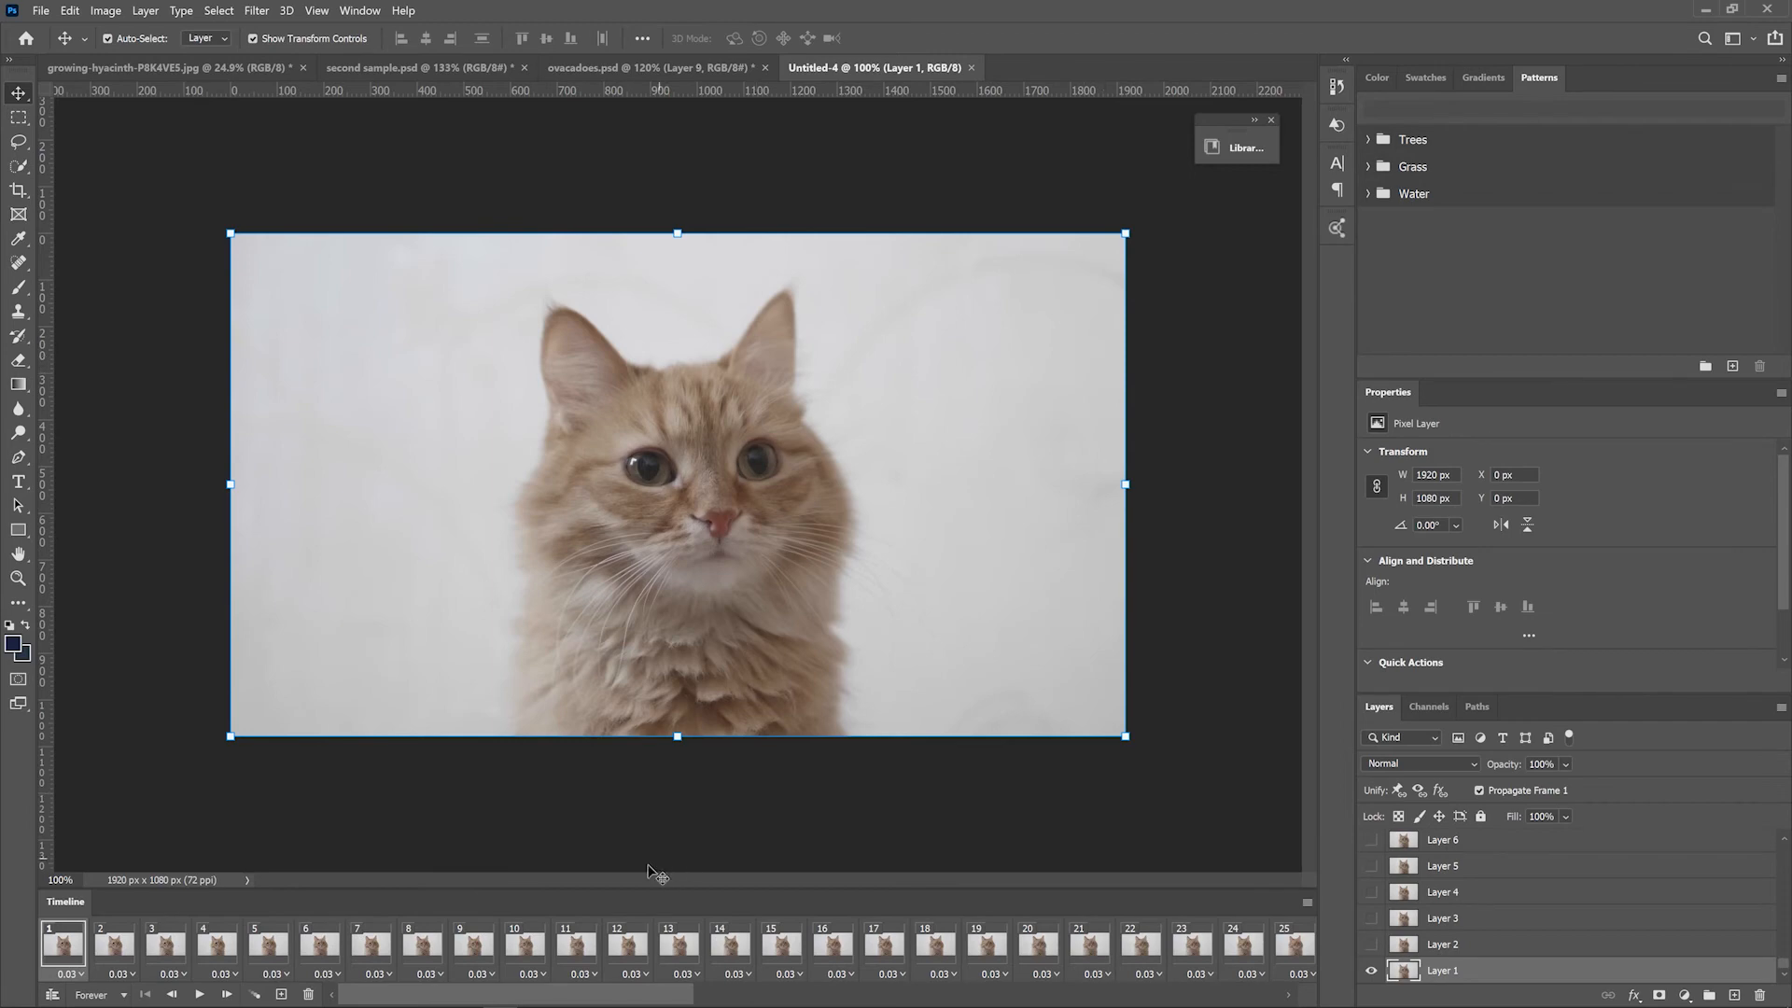
Step: Browse the imported cat frames in the timeline and play the animation through to its last frames
{"action": "left_click_drag", "start_coordinate": [547, 1000], "coordinate": [422, 1006]}
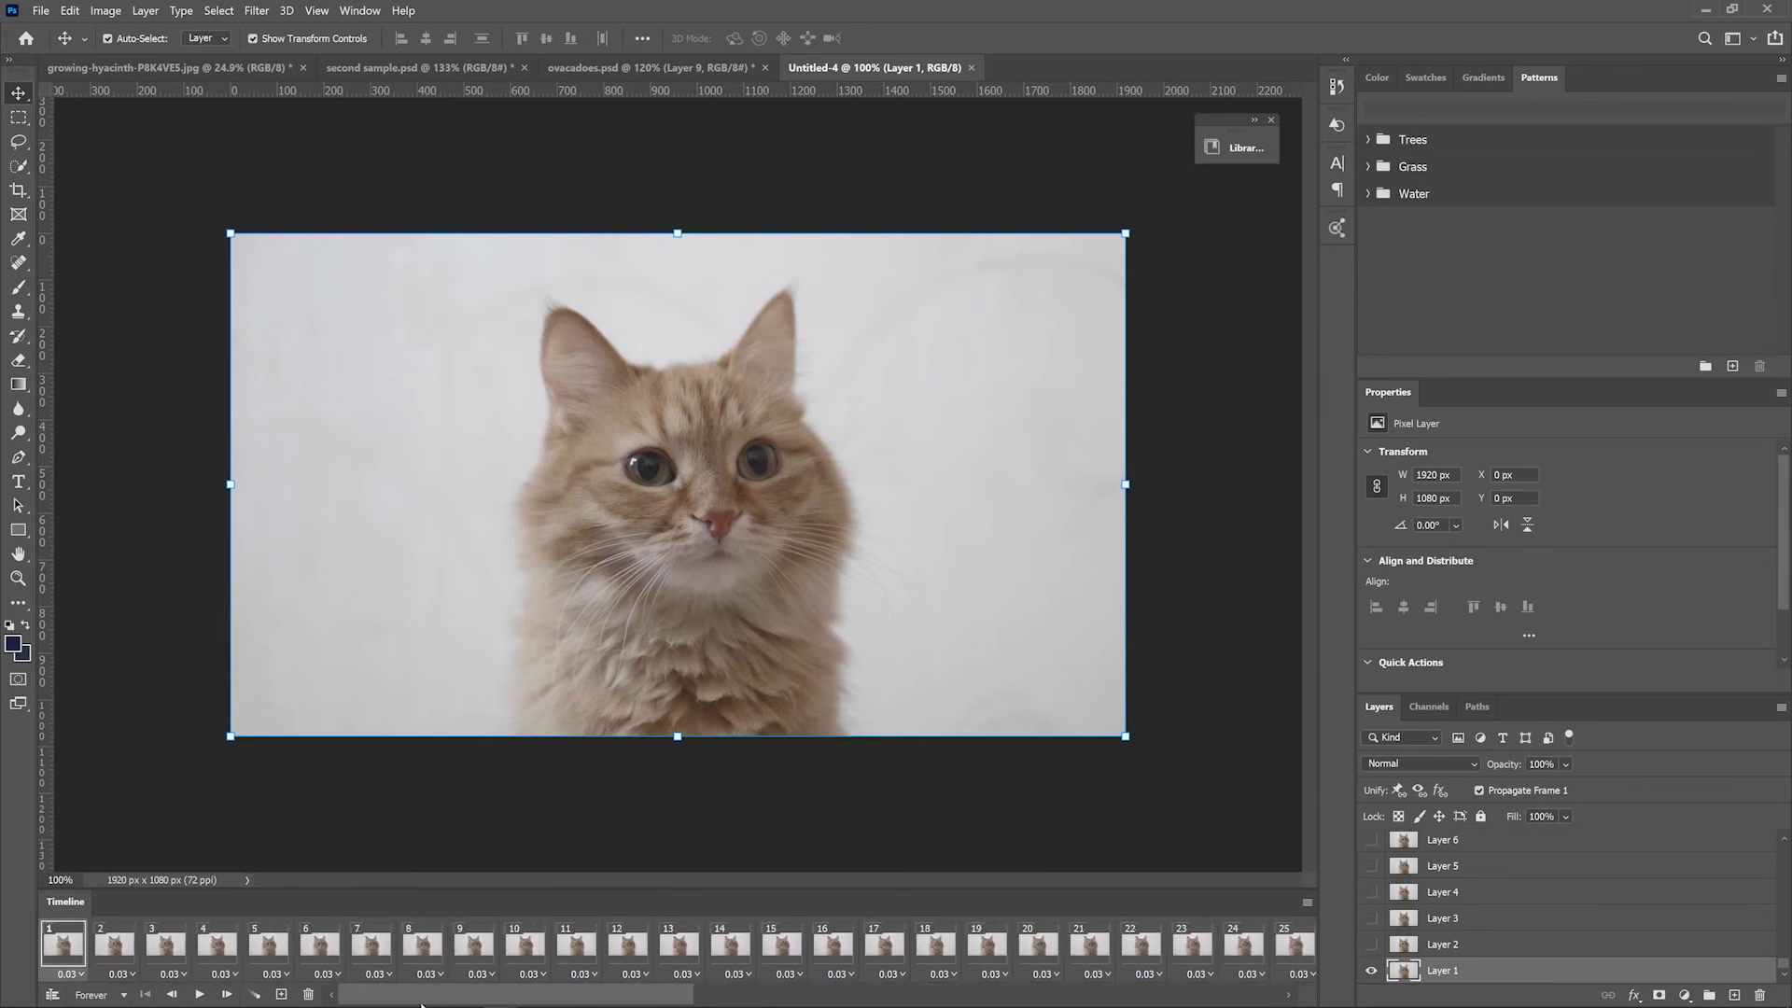
{"action": "left_click", "coordinate": [198, 997]}
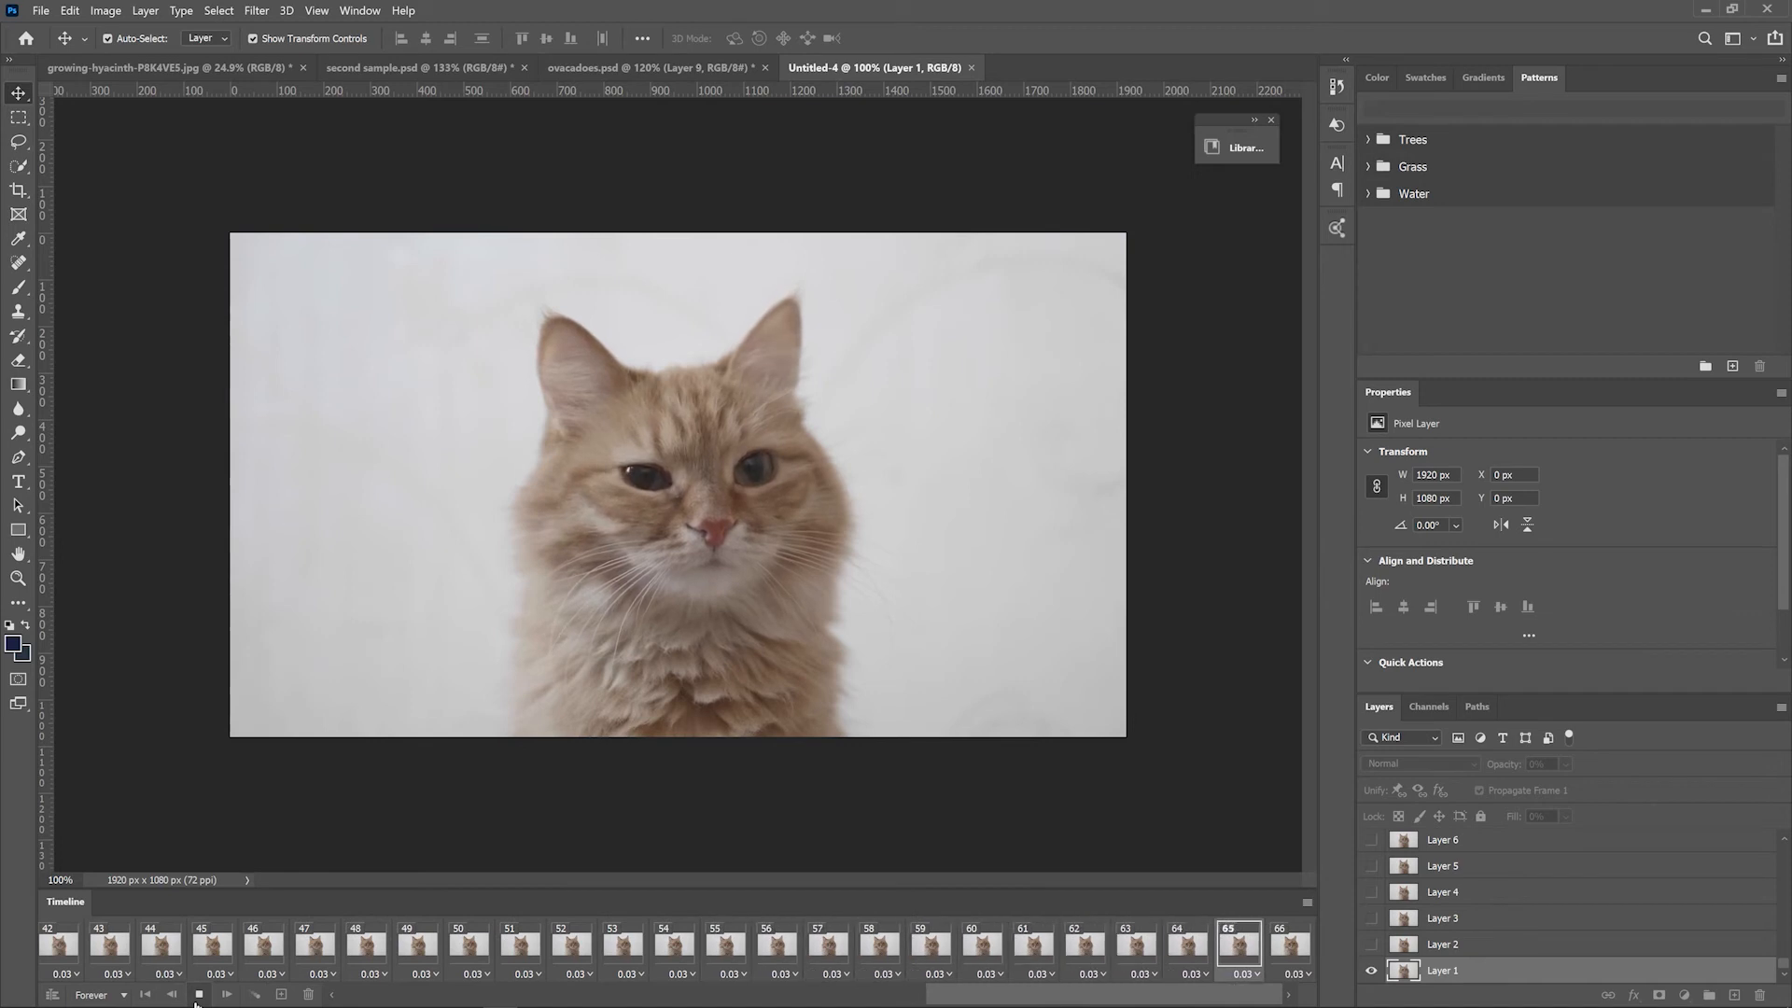
{"action": "left_click", "coordinate": [1276, 962]}
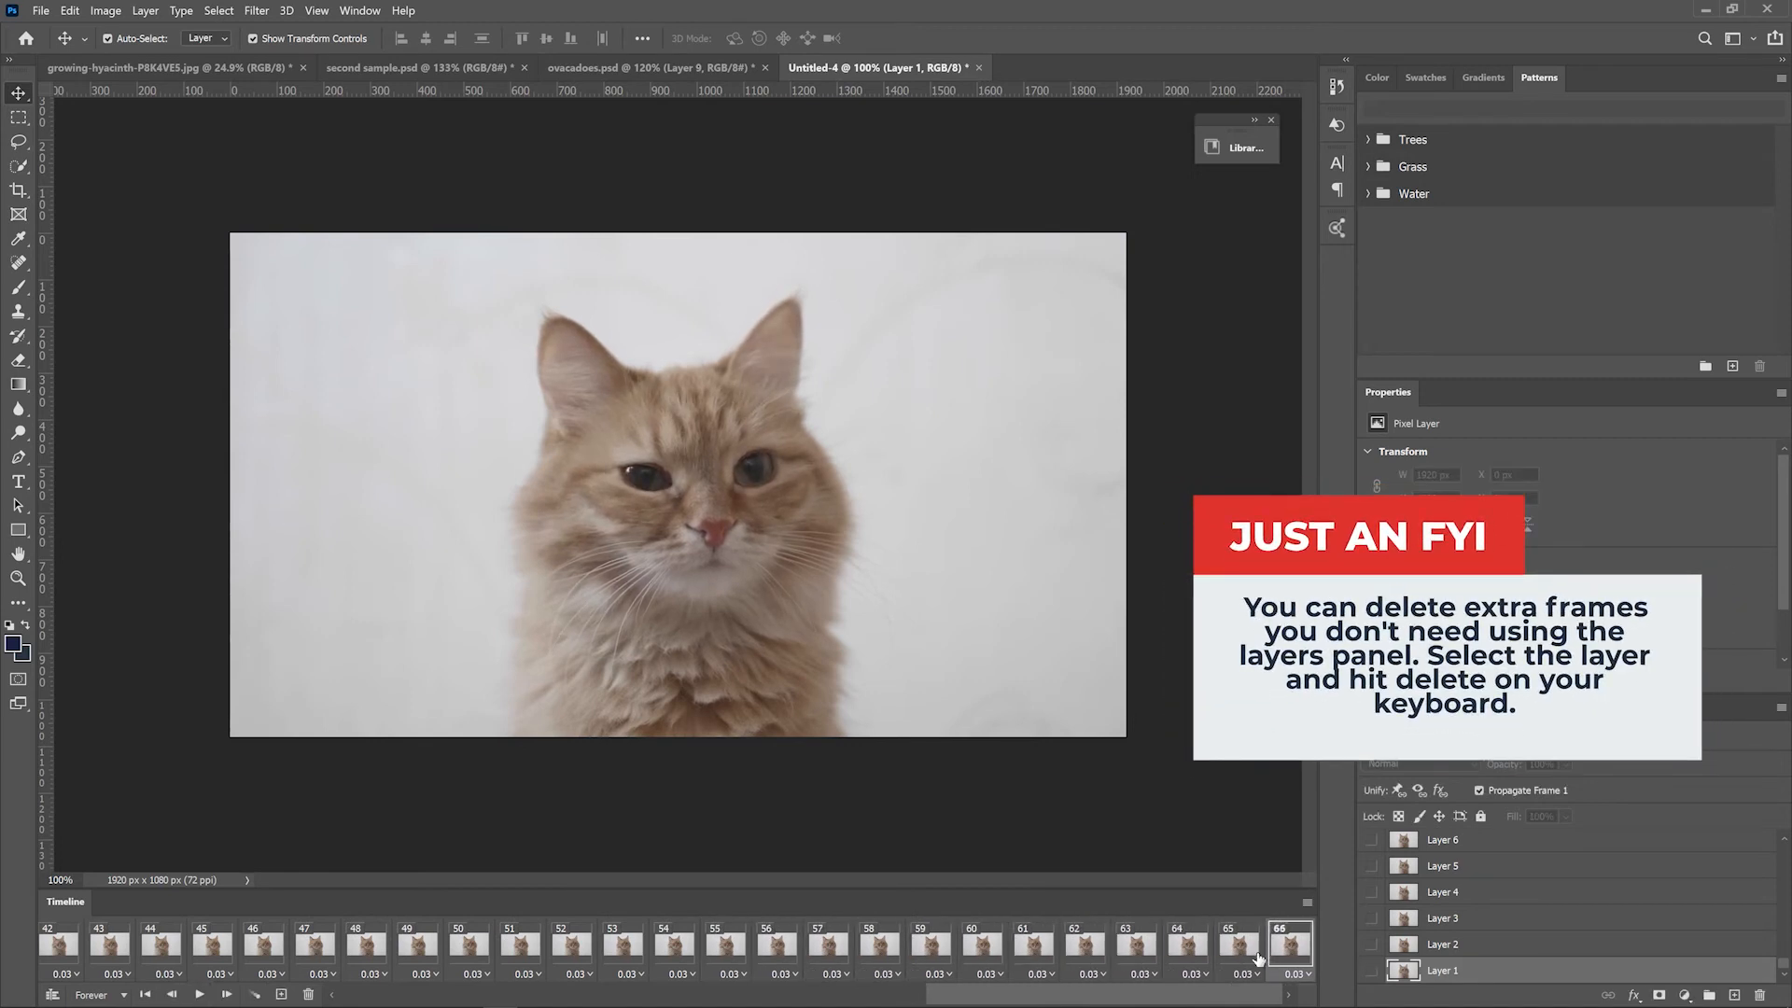
Step: Delete Layer 1 from the imported video layers and check both ends of the timeline, leaving frame 66 selected
{"action": "left_click", "coordinate": [1228, 950]}
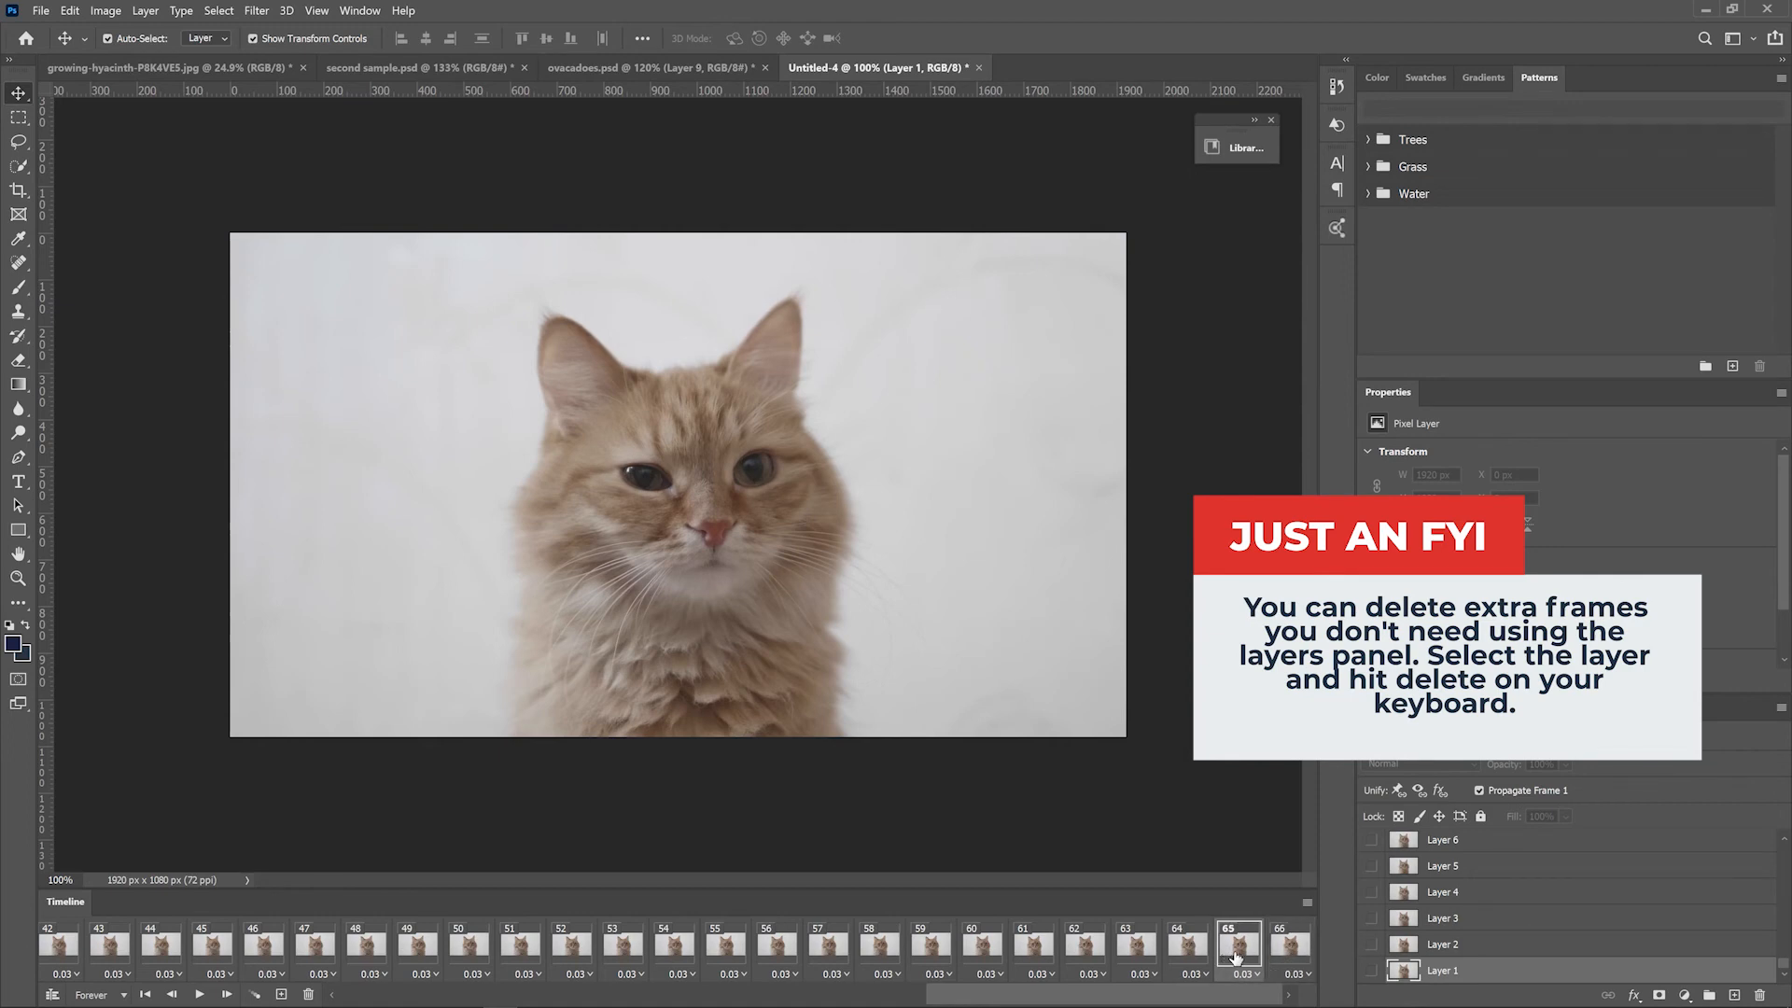
{"action": "left_click", "coordinate": [1289, 948]}
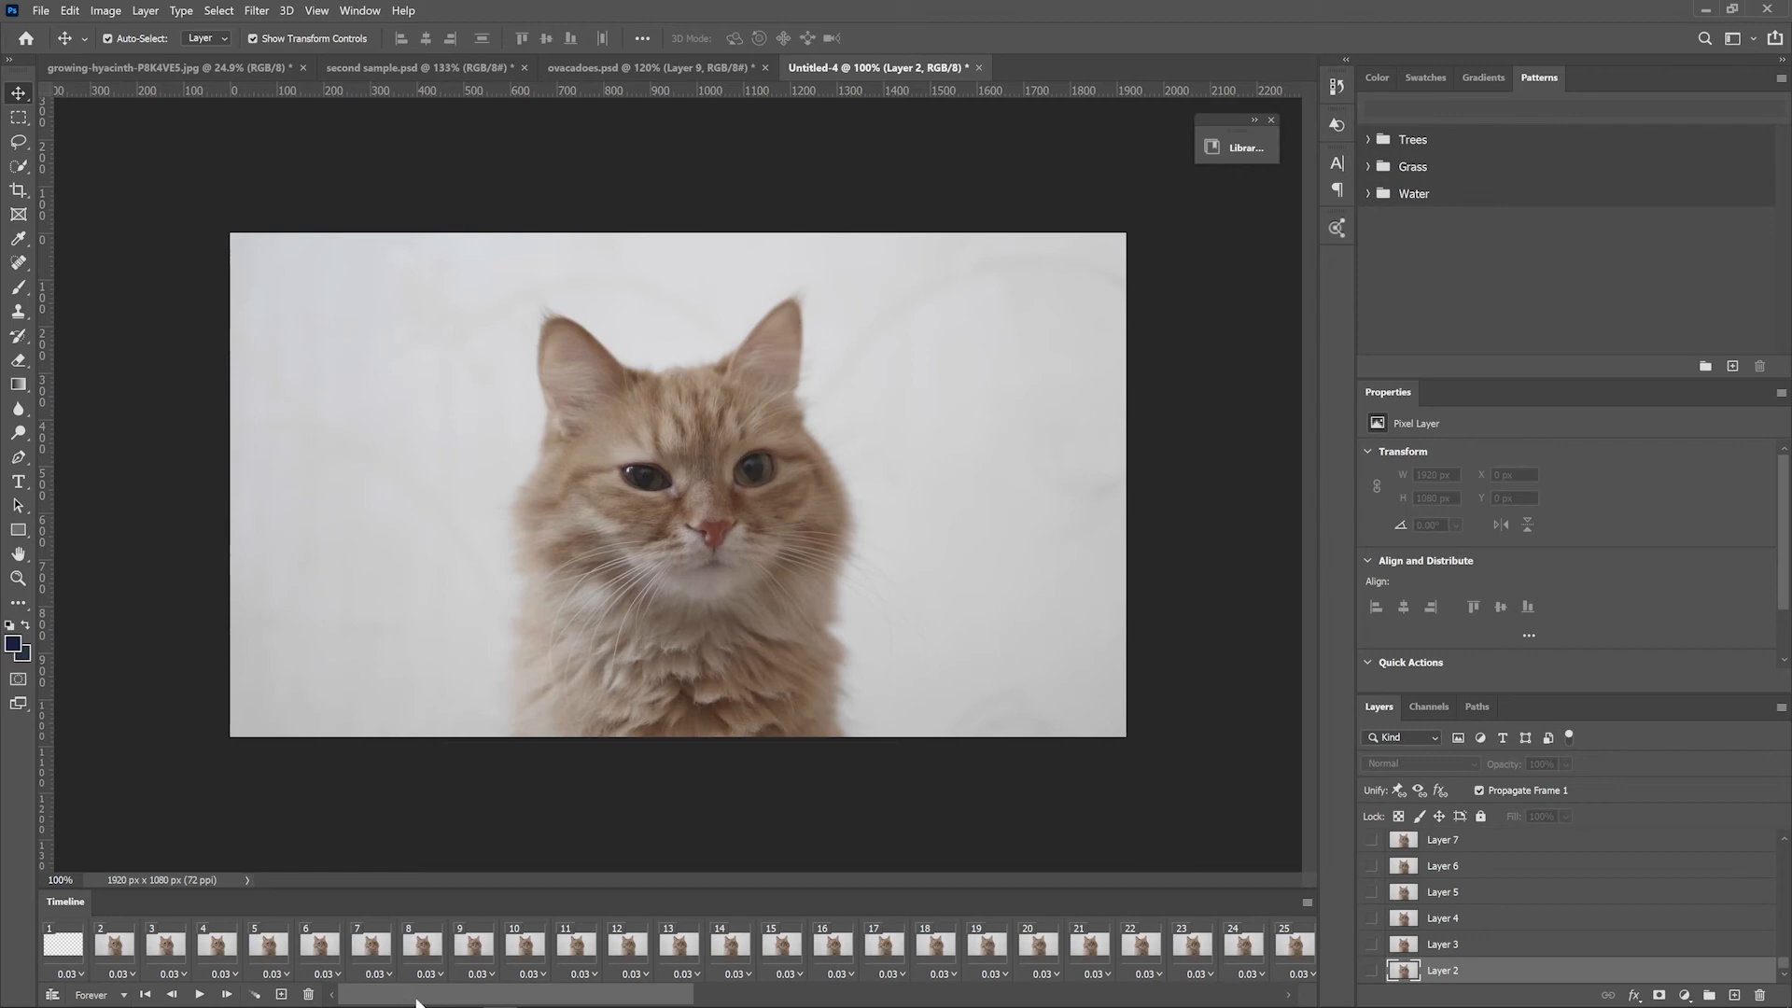
{"action": "left_click_drag", "start_coordinate": [544, 997], "coordinate": [1249, 960]}
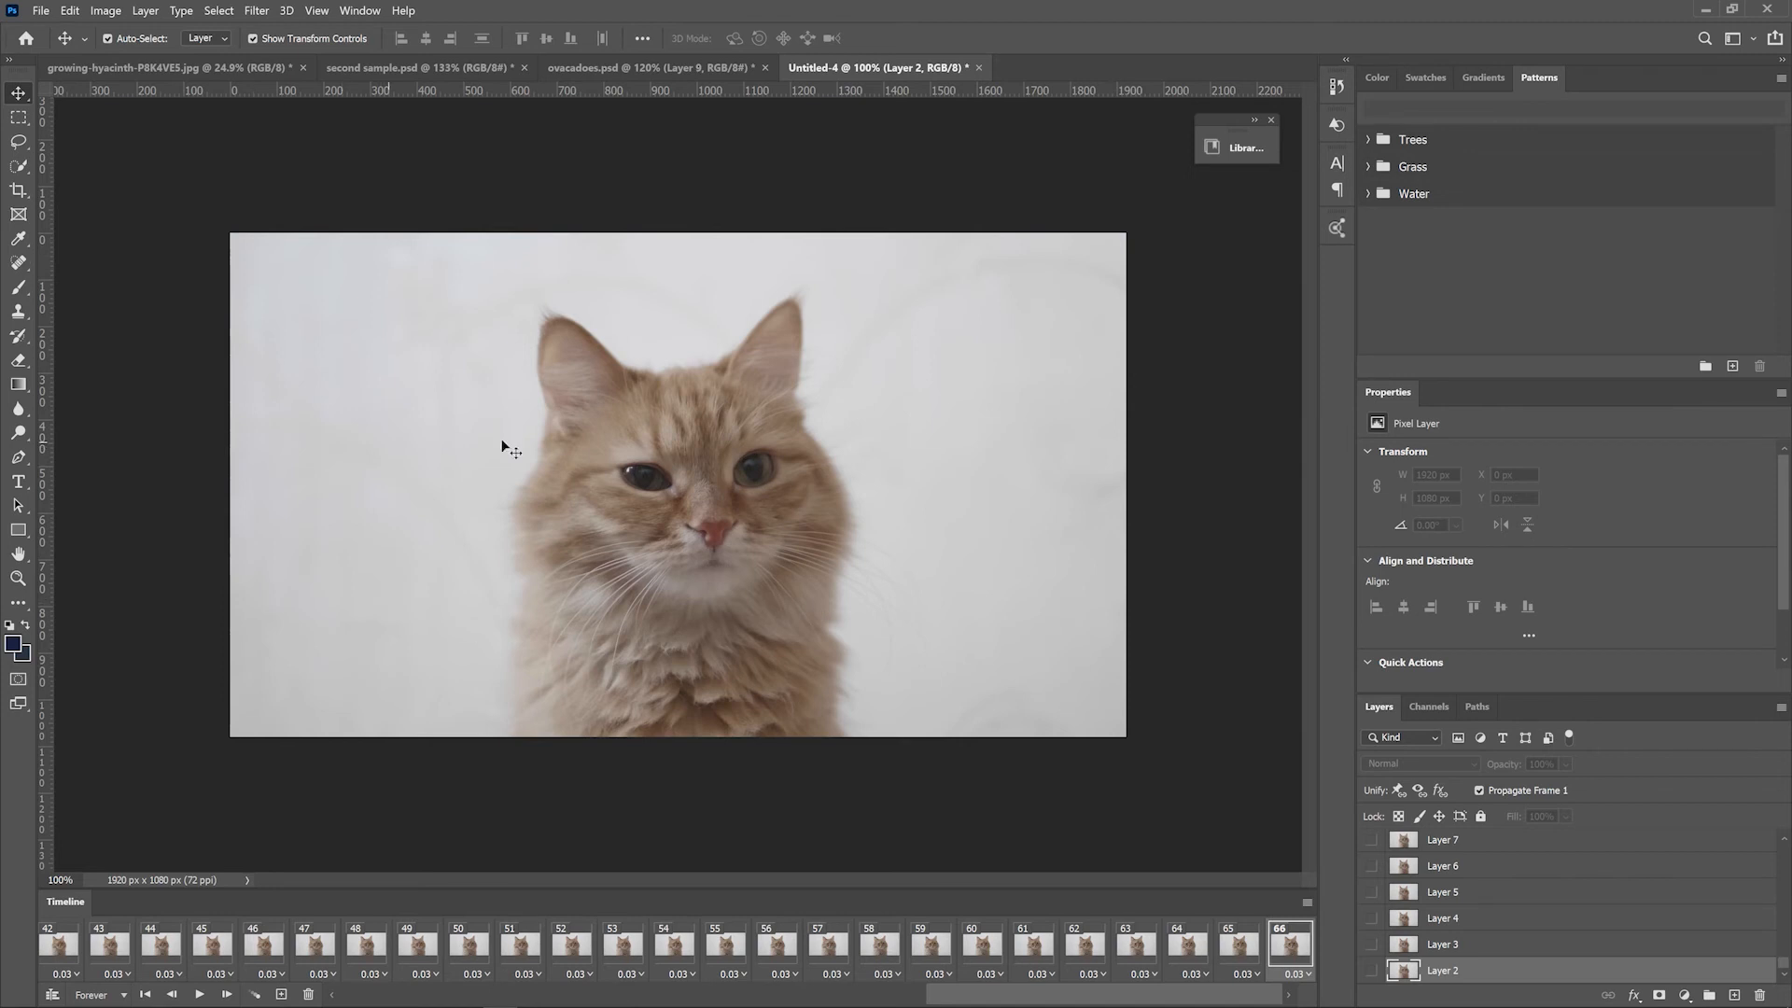
Step: Crop the canvas closely around the cat to about 884 by 1032 px
{"action": "left_click", "coordinate": [22, 192]}
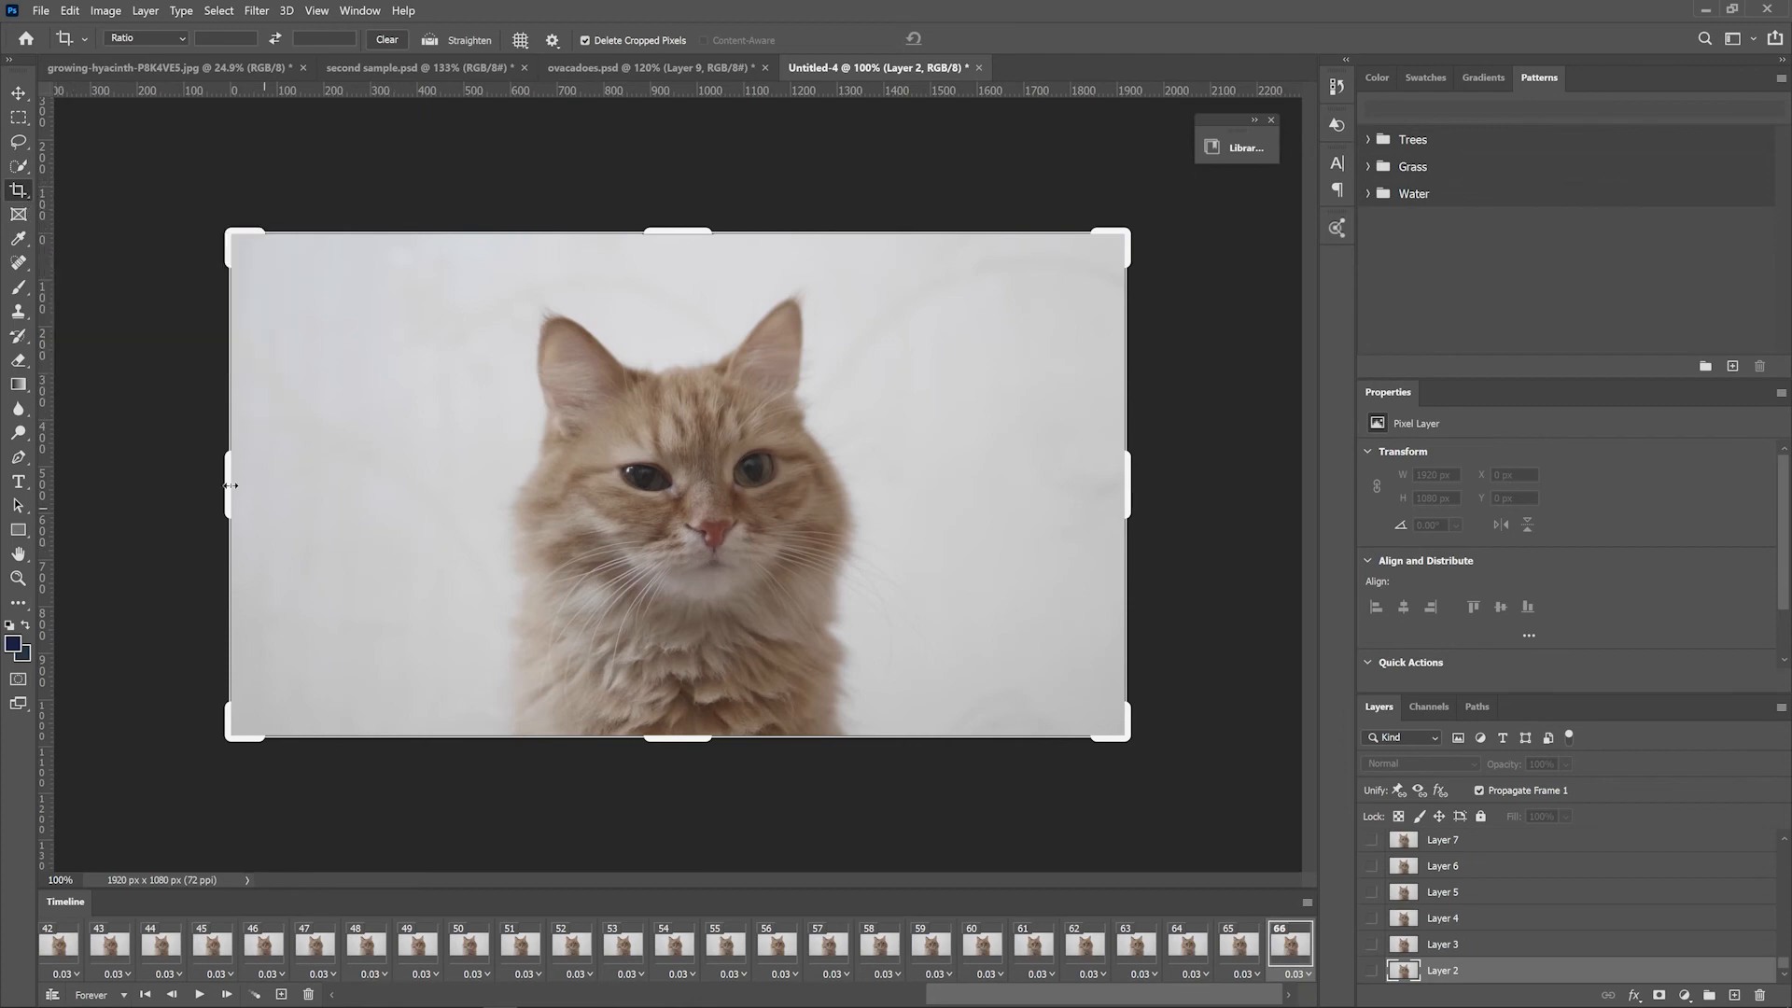
{"action": "left_click_drag", "start_coordinate": [229, 484], "coordinate": [250, 483]}
{"action": "left_click_drag", "start_coordinate": [343, 486], "coordinate": [342, 486]}
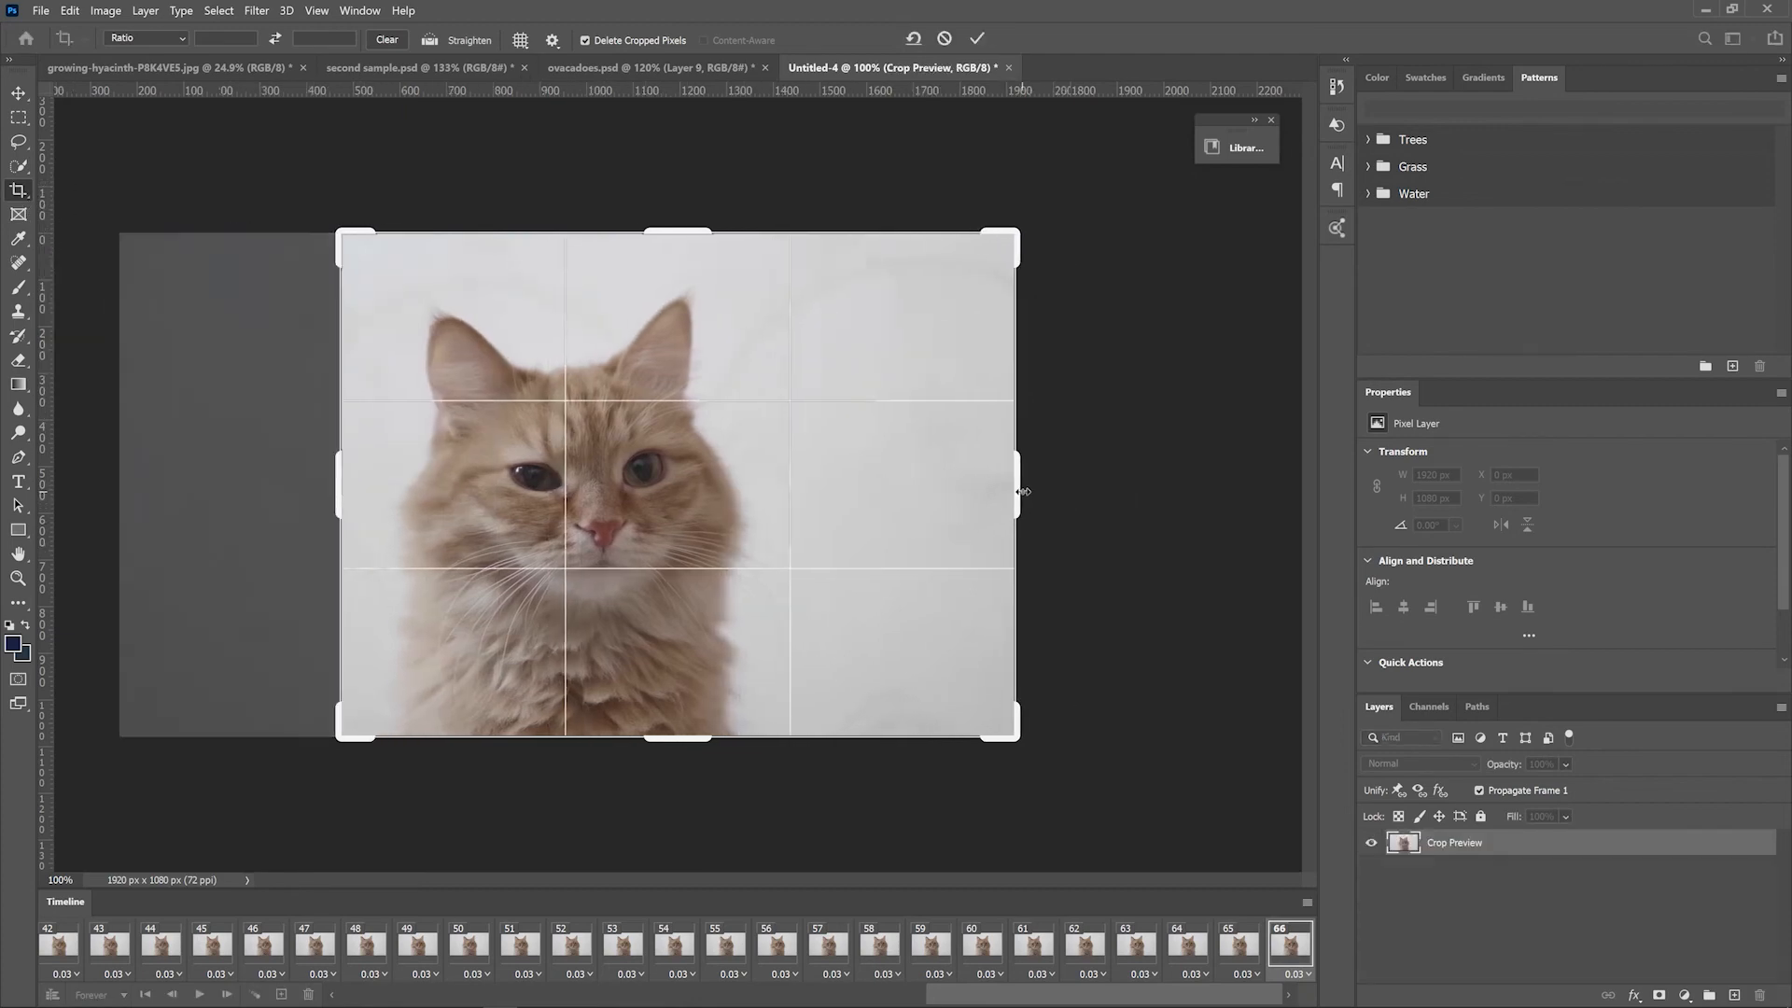
{"action": "left_click_drag", "start_coordinate": [1023, 491], "coordinate": [906, 511]}
{"action": "left_click_drag", "start_coordinate": [447, 486], "coordinate": [463, 490]}
{"action": "left_click_drag", "start_coordinate": [699, 232], "coordinate": [700, 253]}
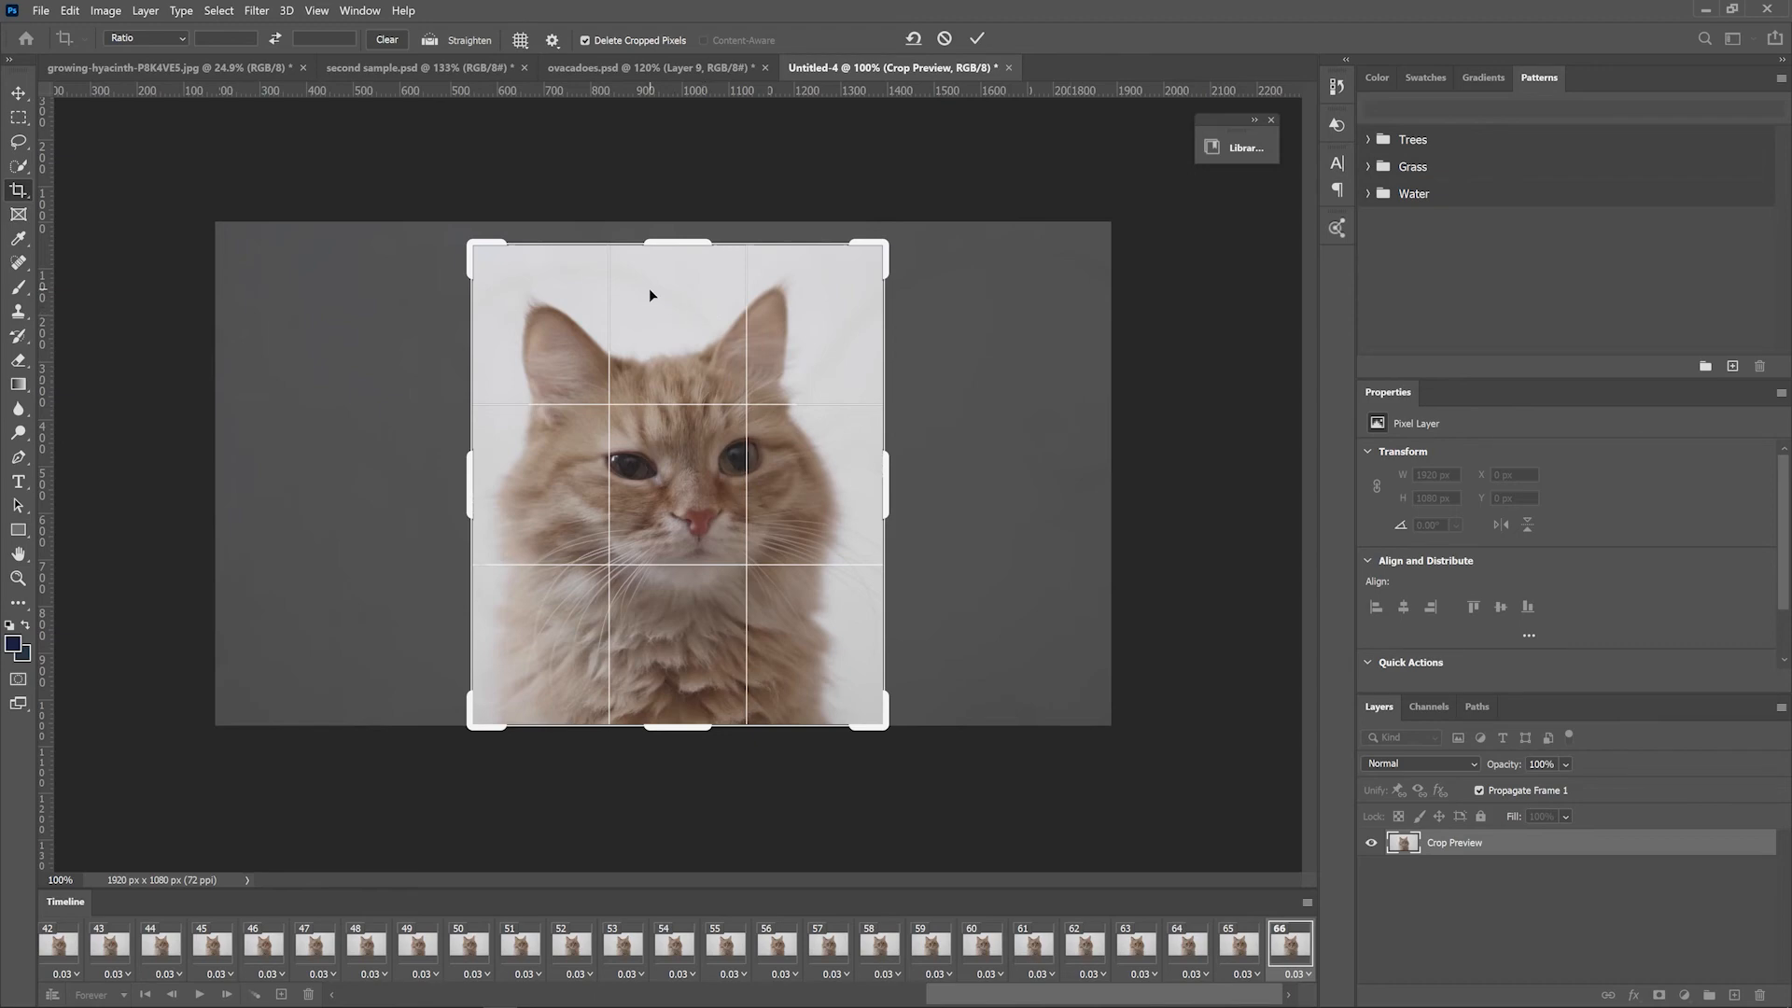
{"action": "key", "text": "Return"}
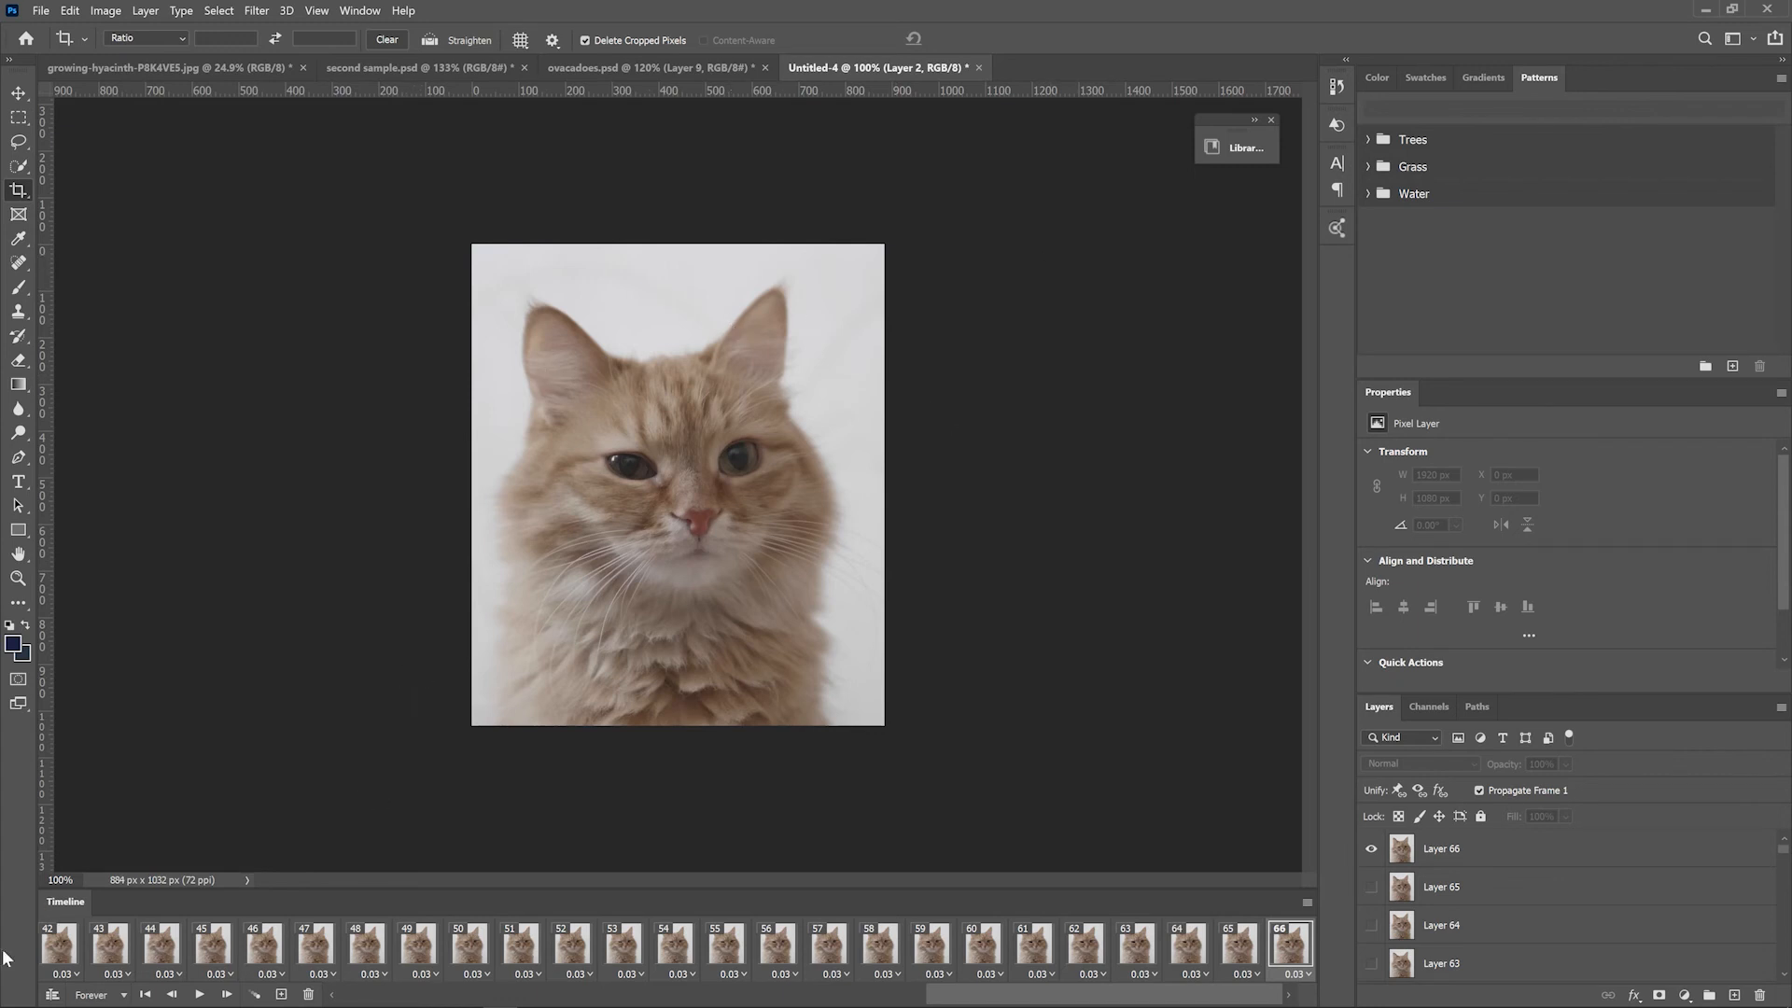
Step: Play the cropped cat animation, stop it, and check the timeline's first frames
{"action": "left_click", "coordinate": [200, 995]}
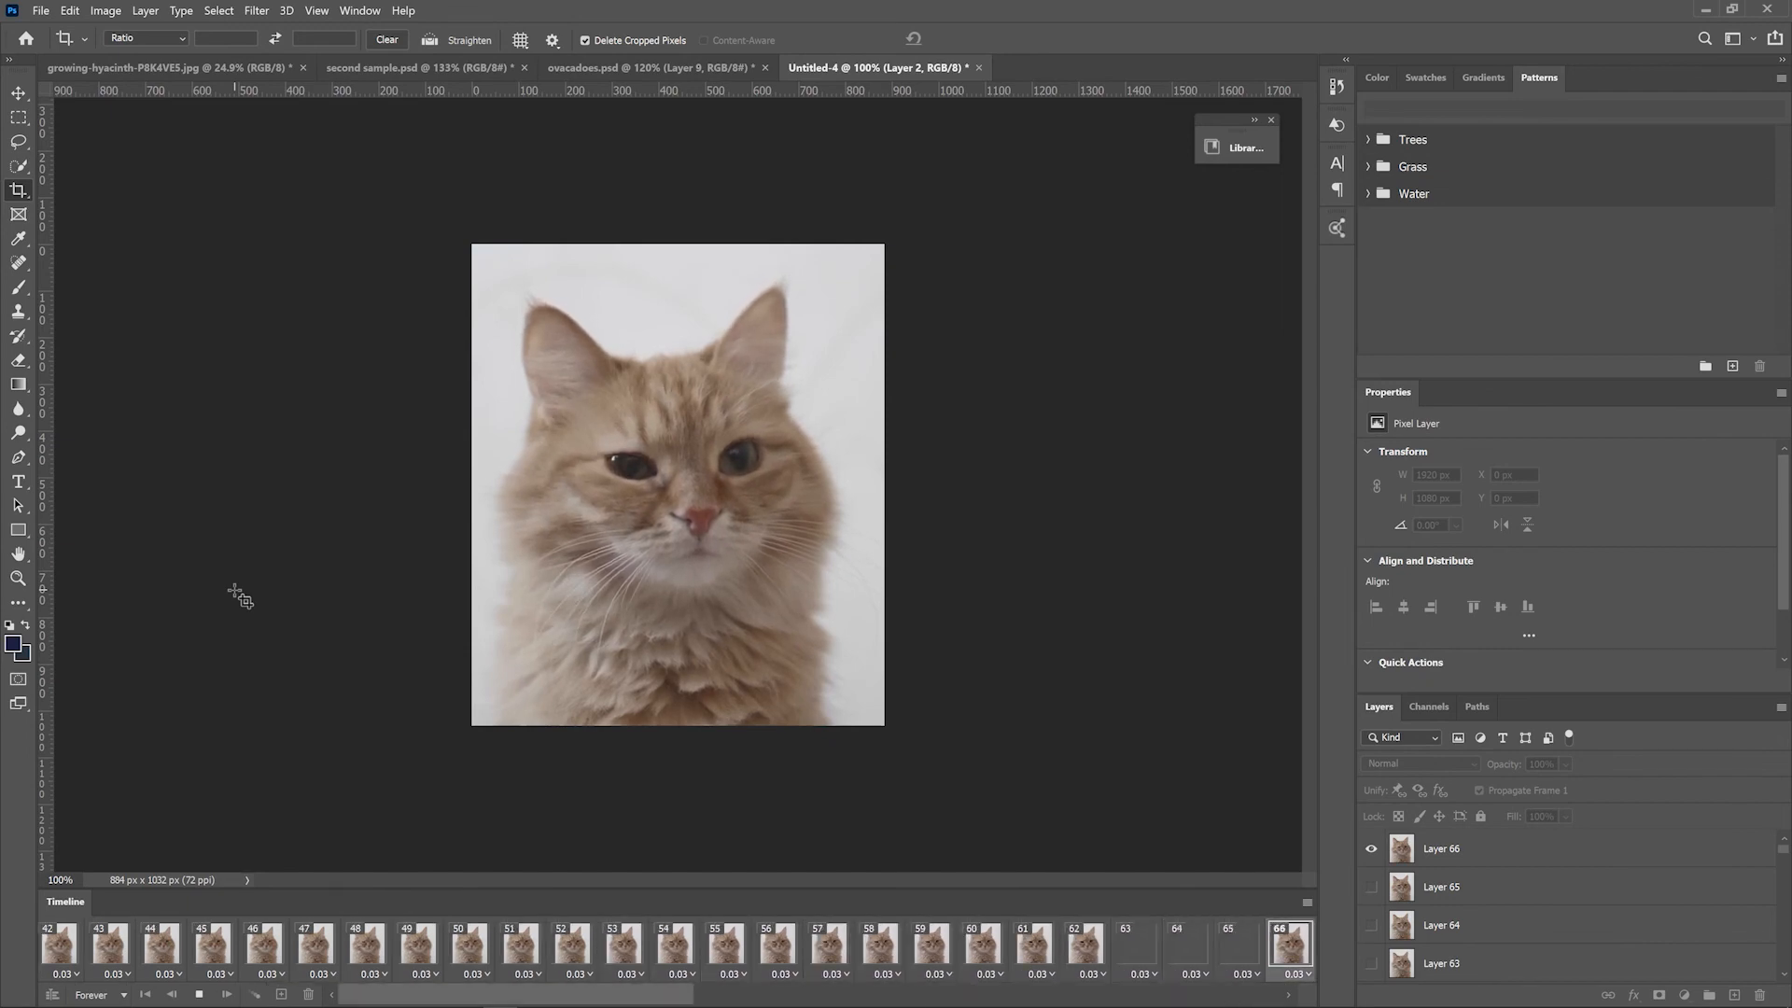
{"action": "left_click", "coordinate": [199, 996]}
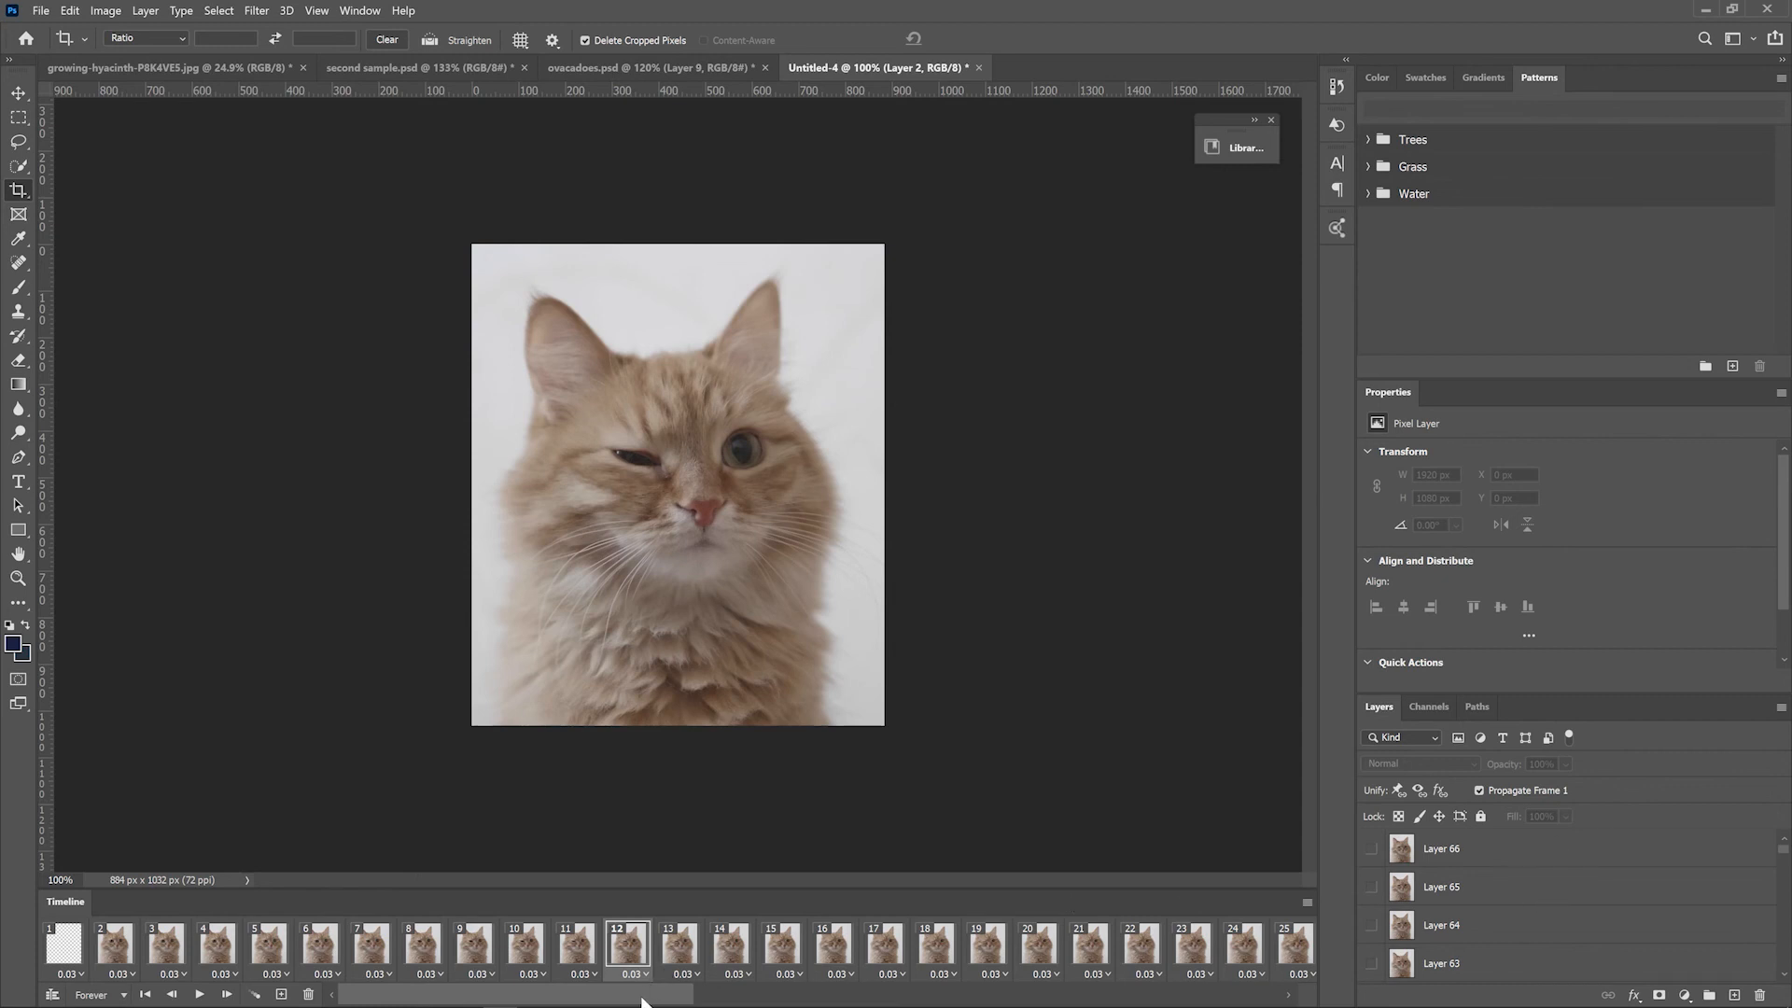
{"action": "left_click_drag", "start_coordinate": [642, 1002], "coordinate": [443, 996]}
Step: Scale the cat GIF to 50 percent in the Save for Web (Legacy) export and preview it in the browser
{"action": "left_click", "coordinate": [41, 13]}
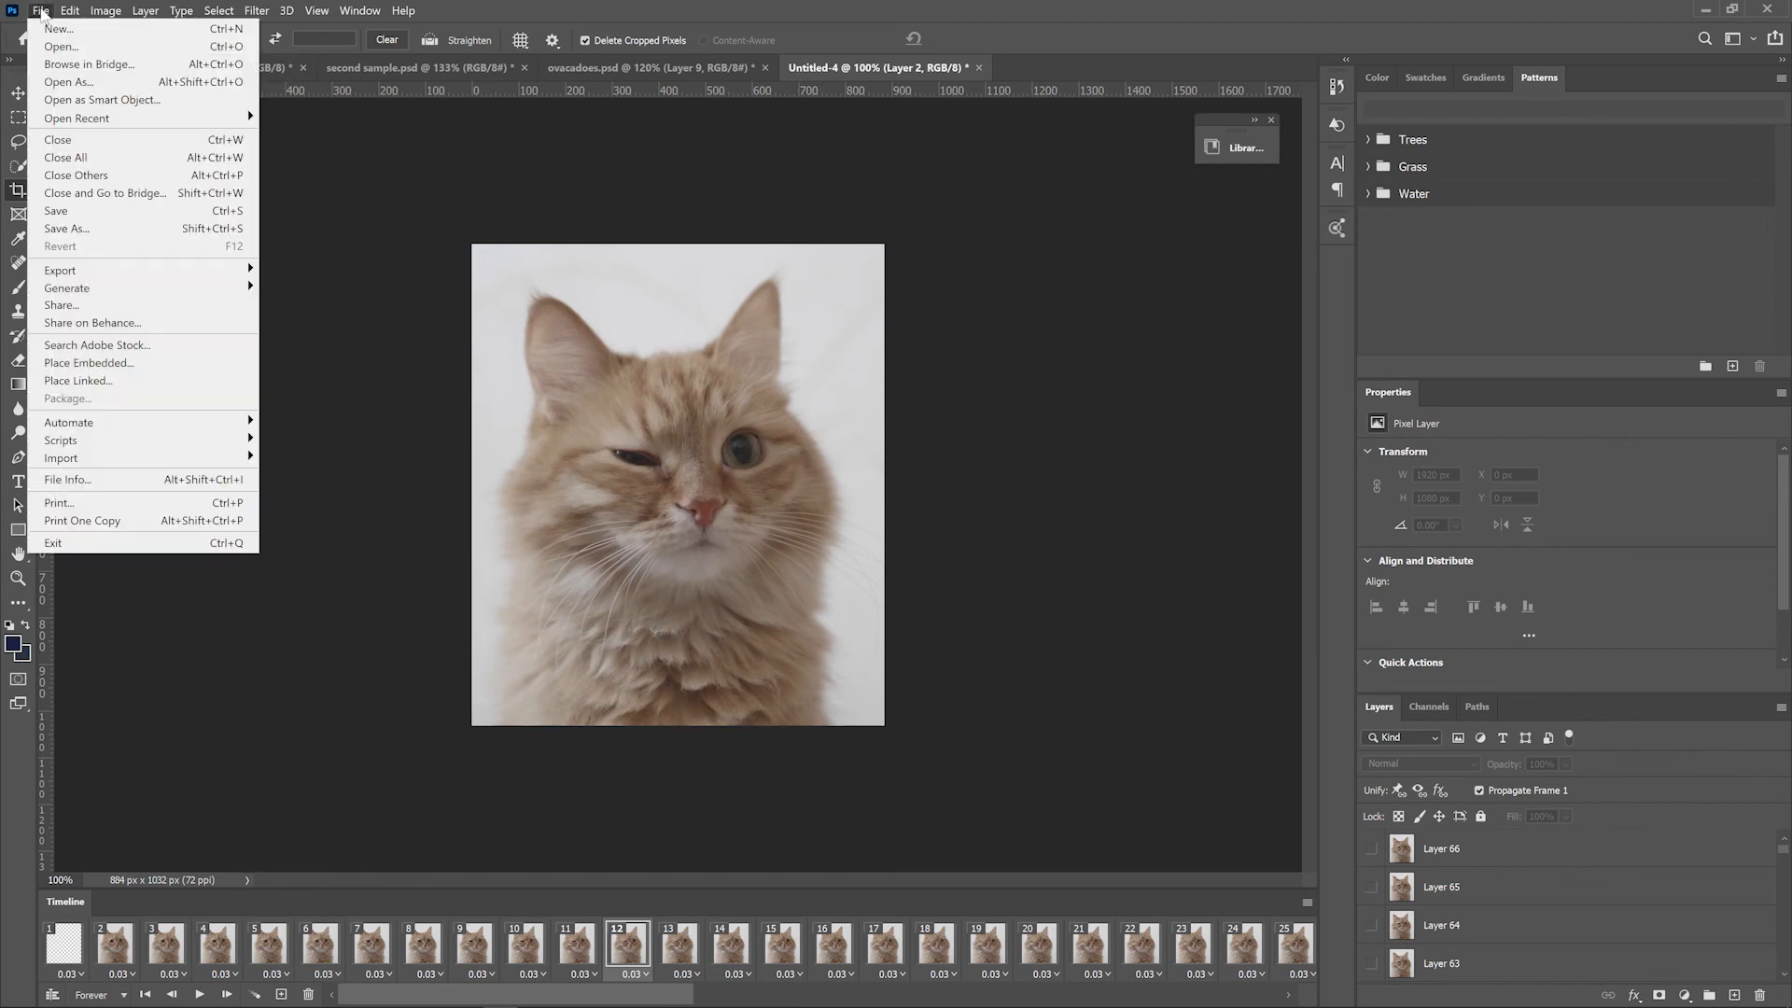
{"action": "mouse_move", "coordinate": [150, 278]}
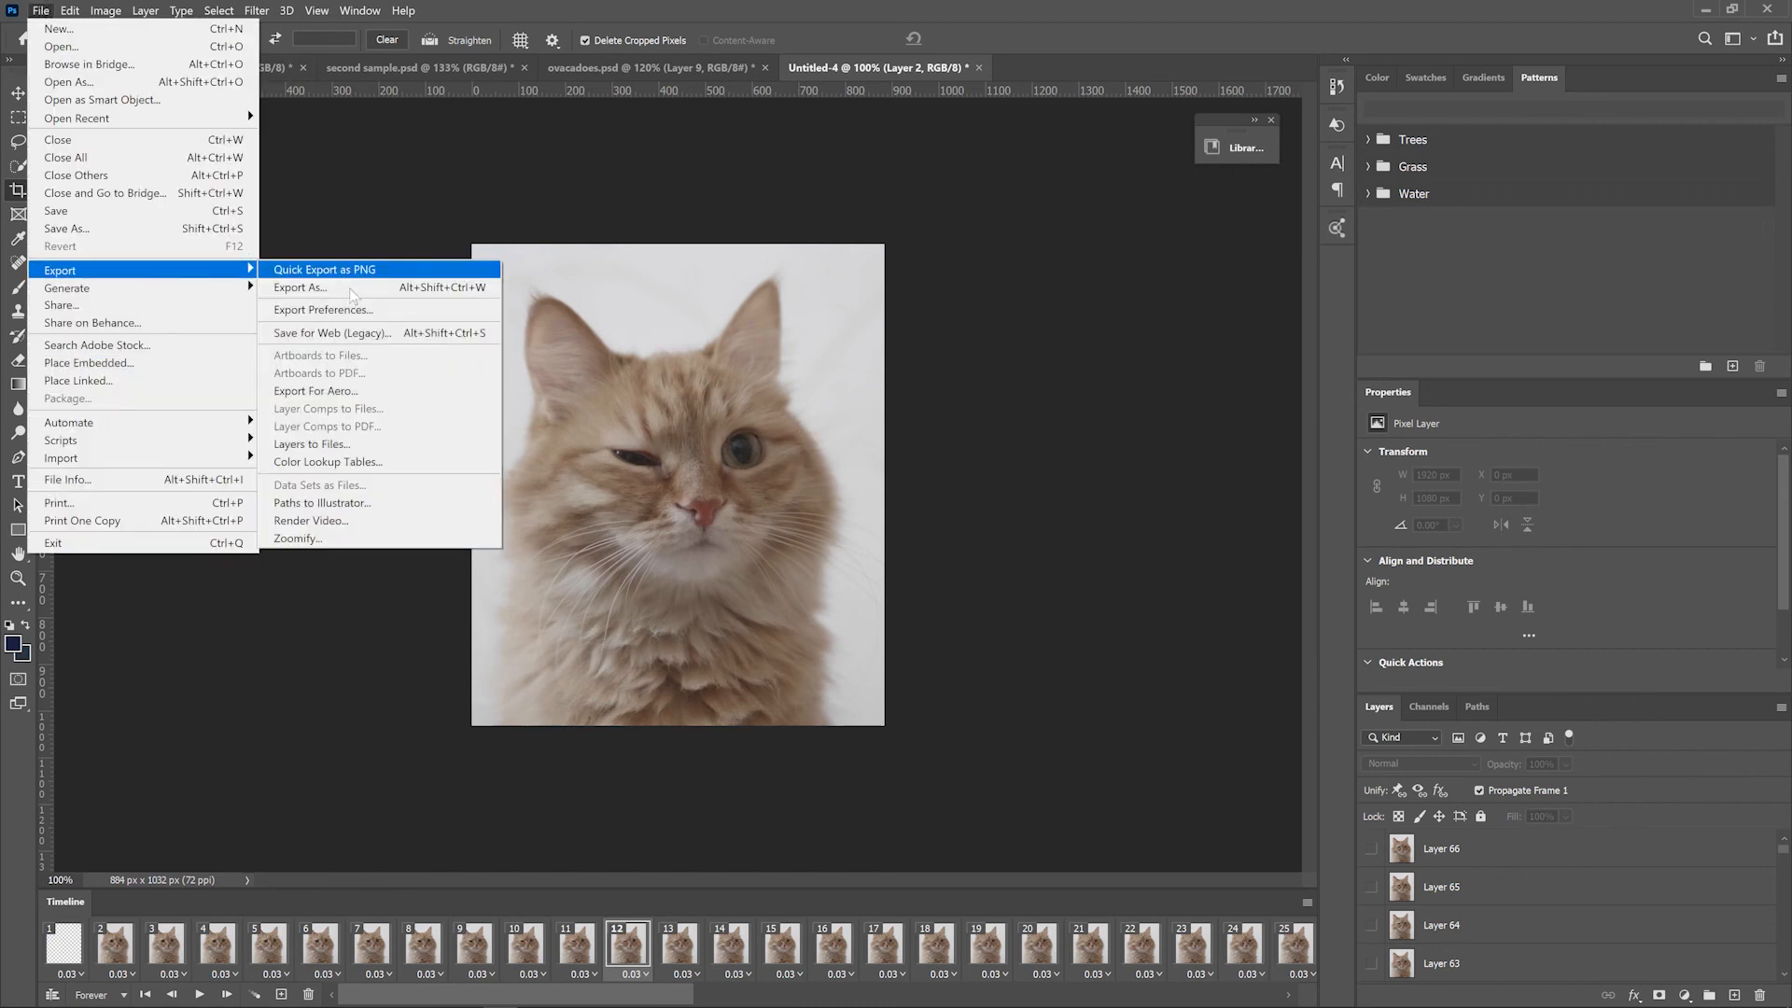
{"action": "left_click", "coordinate": [360, 334]}
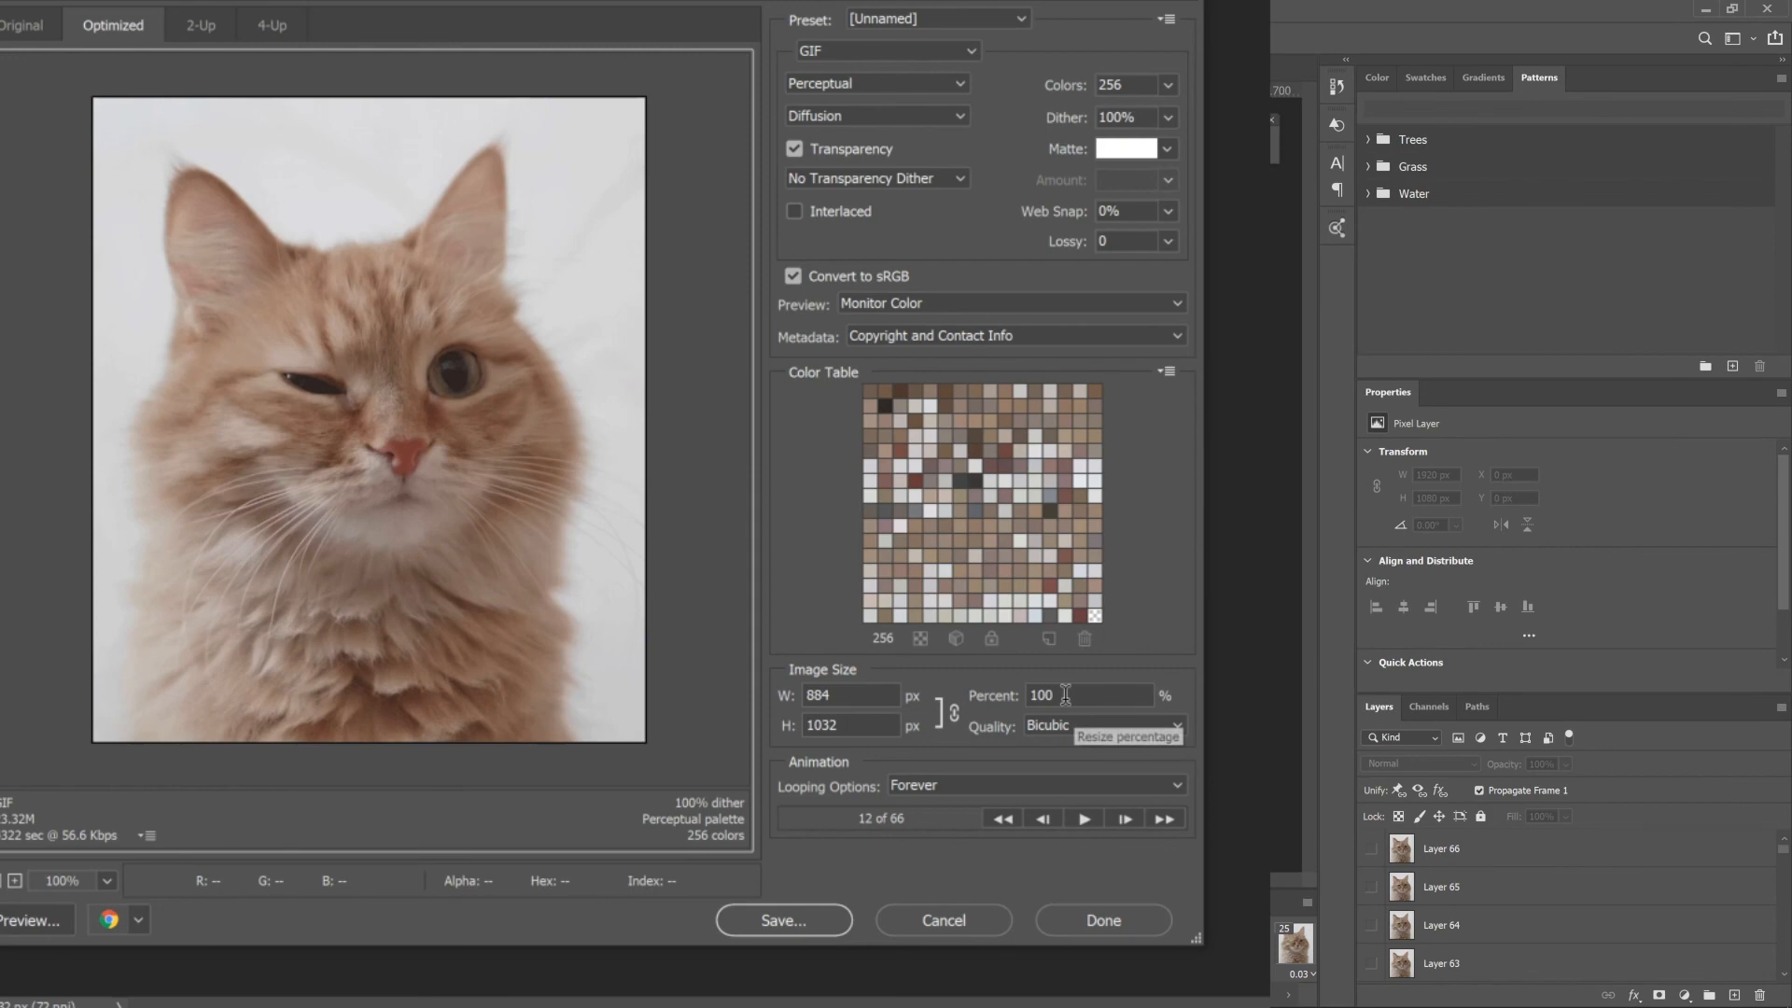
{"action": "left_click", "coordinate": [977, 705]}
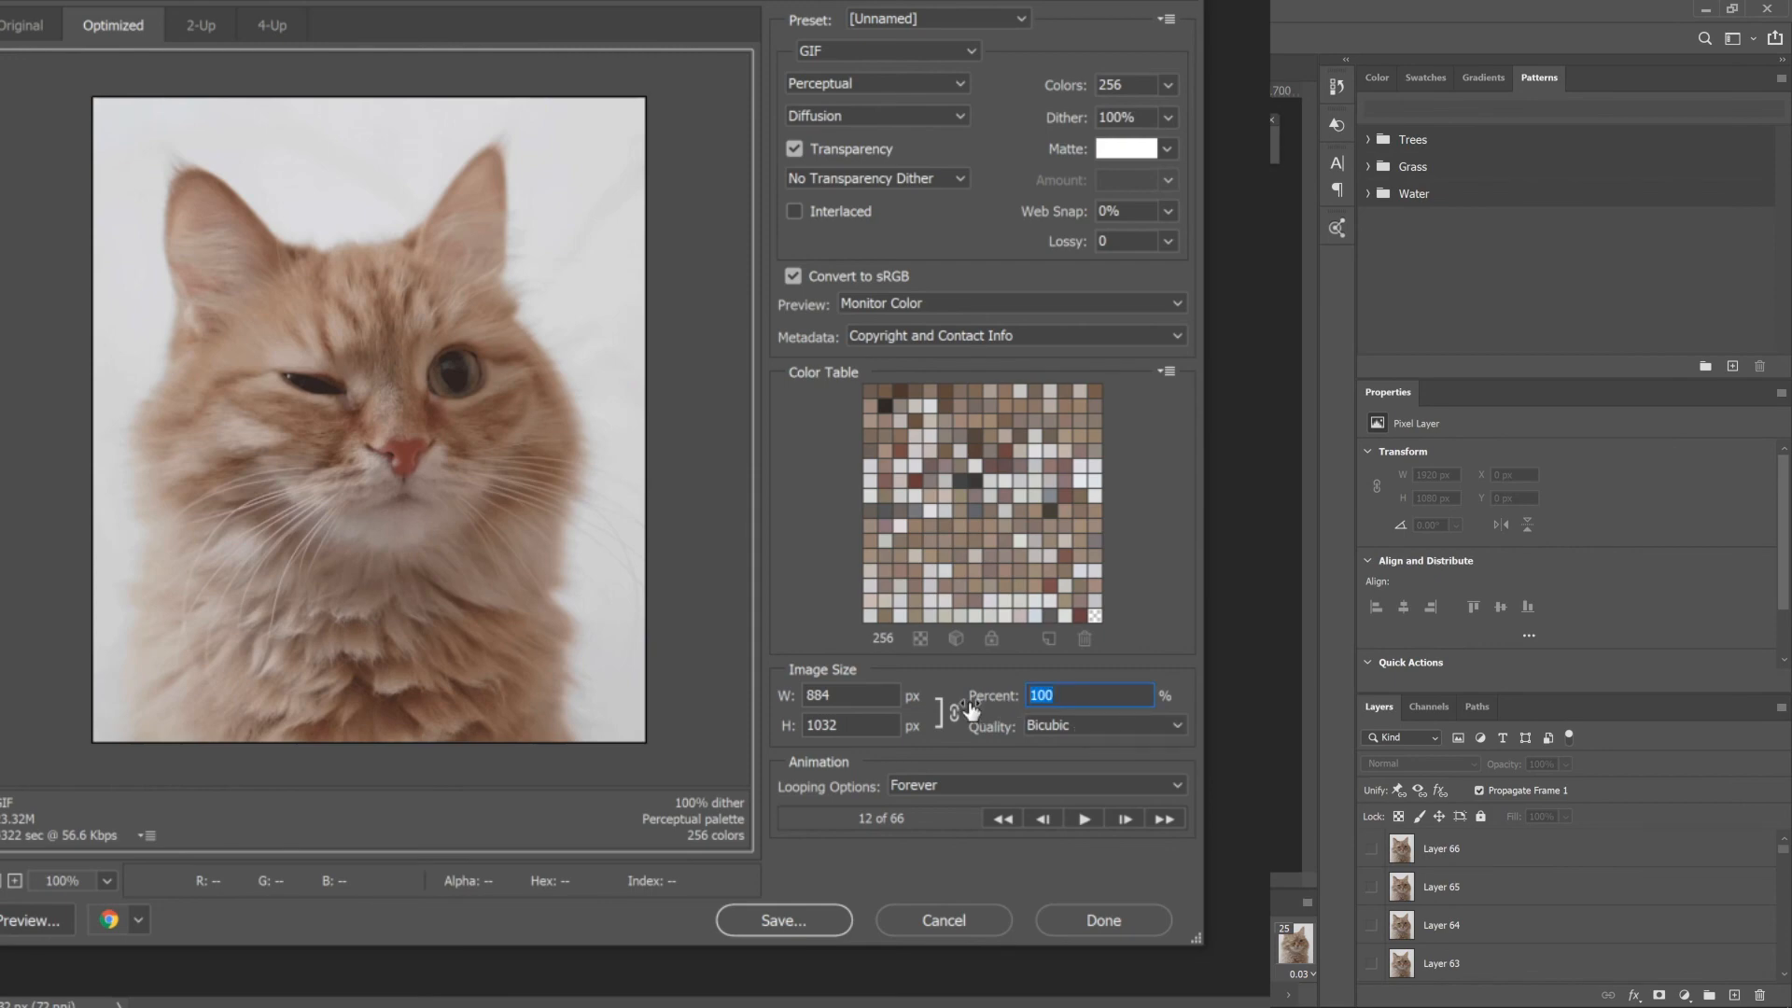
{"action": "type", "text": "50"}
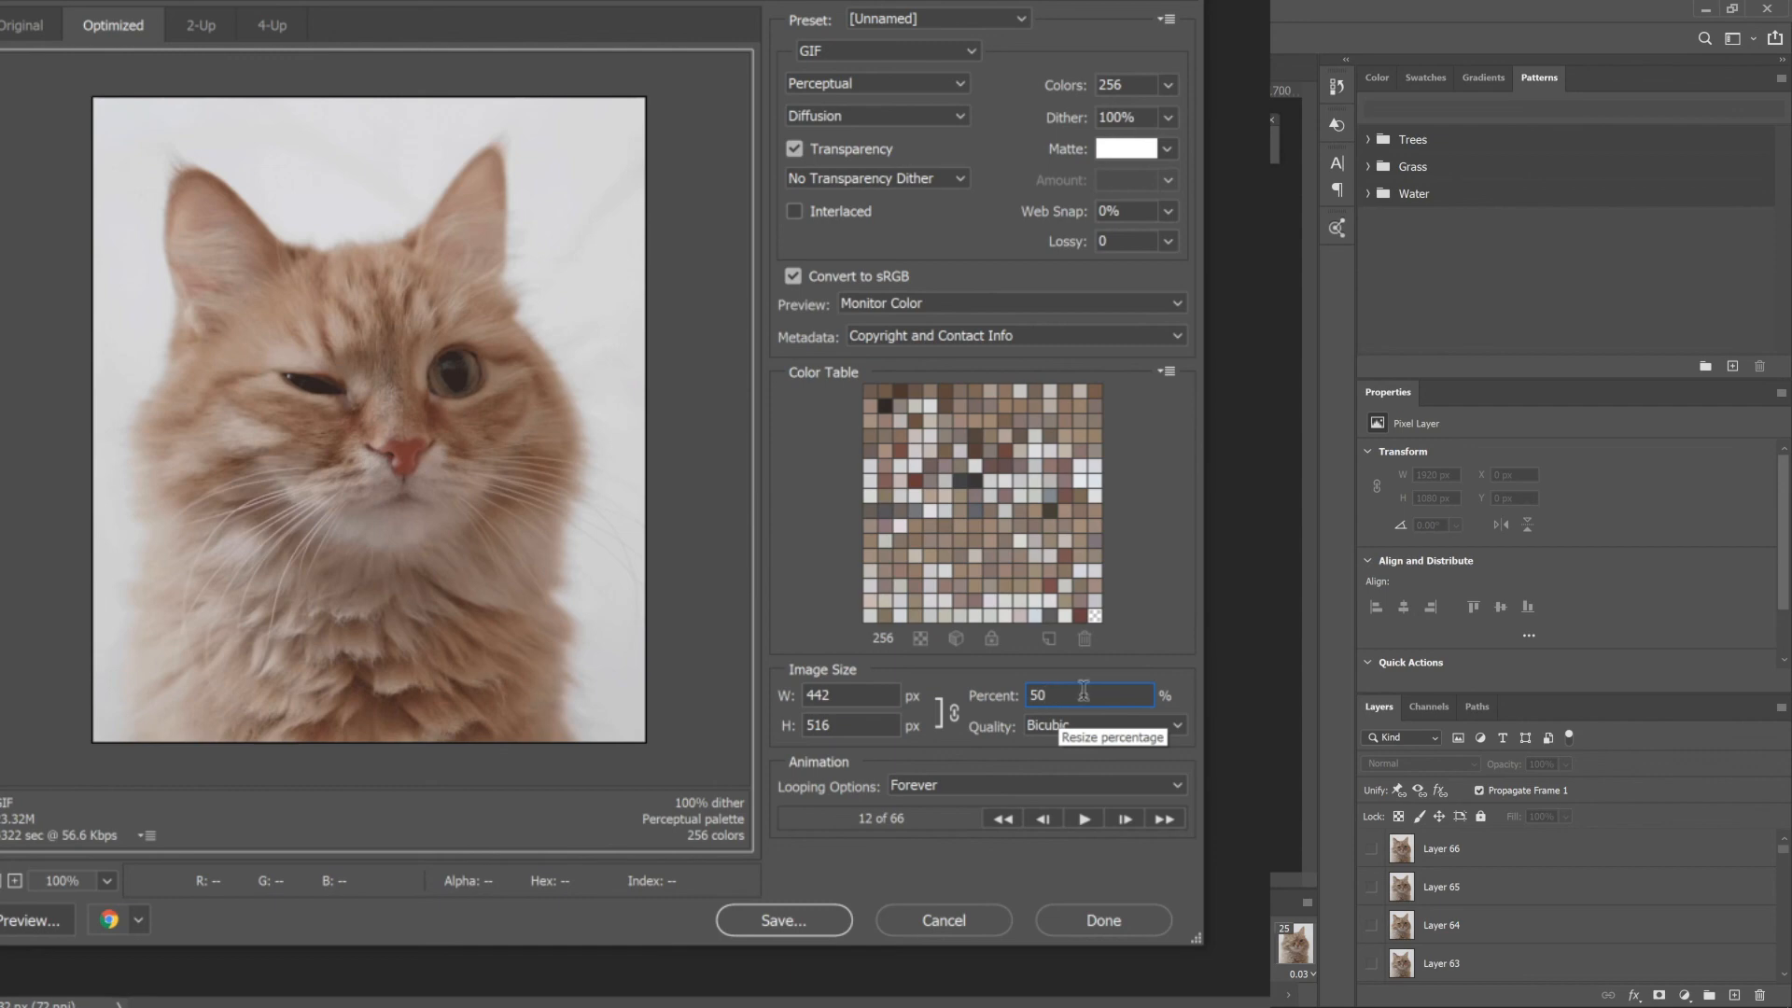
{"action": "key", "text": "Tab"}
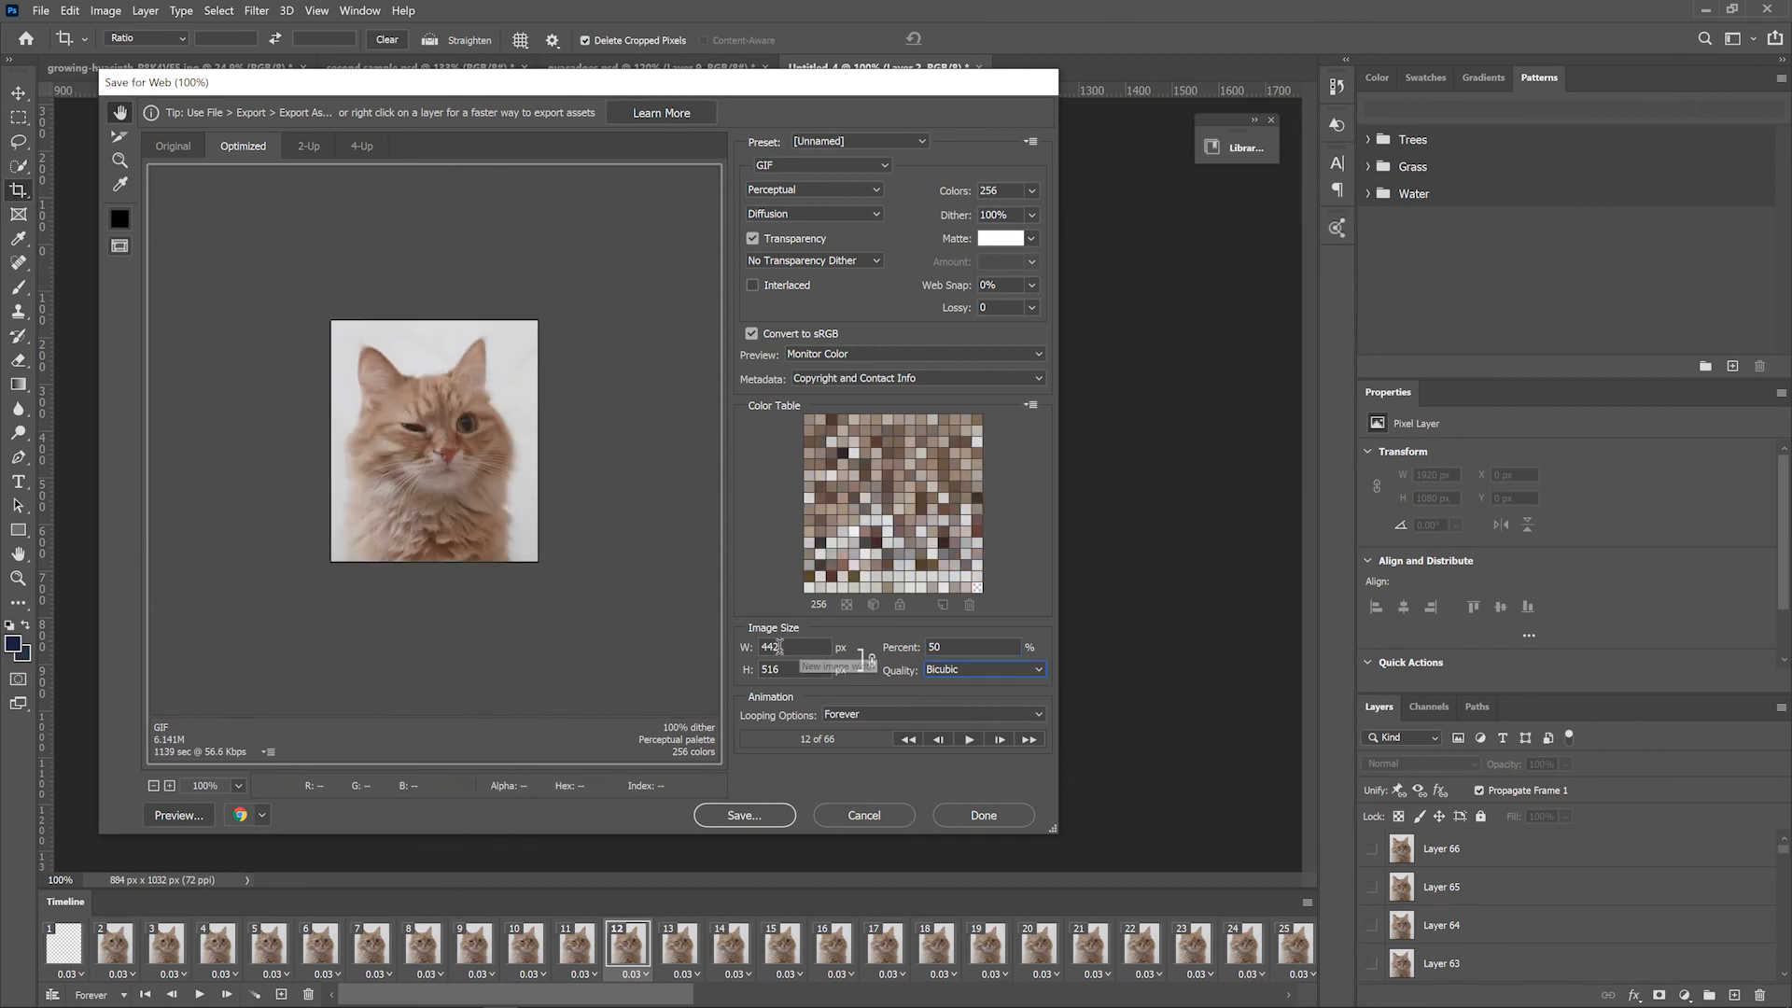
{"action": "left_click", "coordinate": [173, 817]}
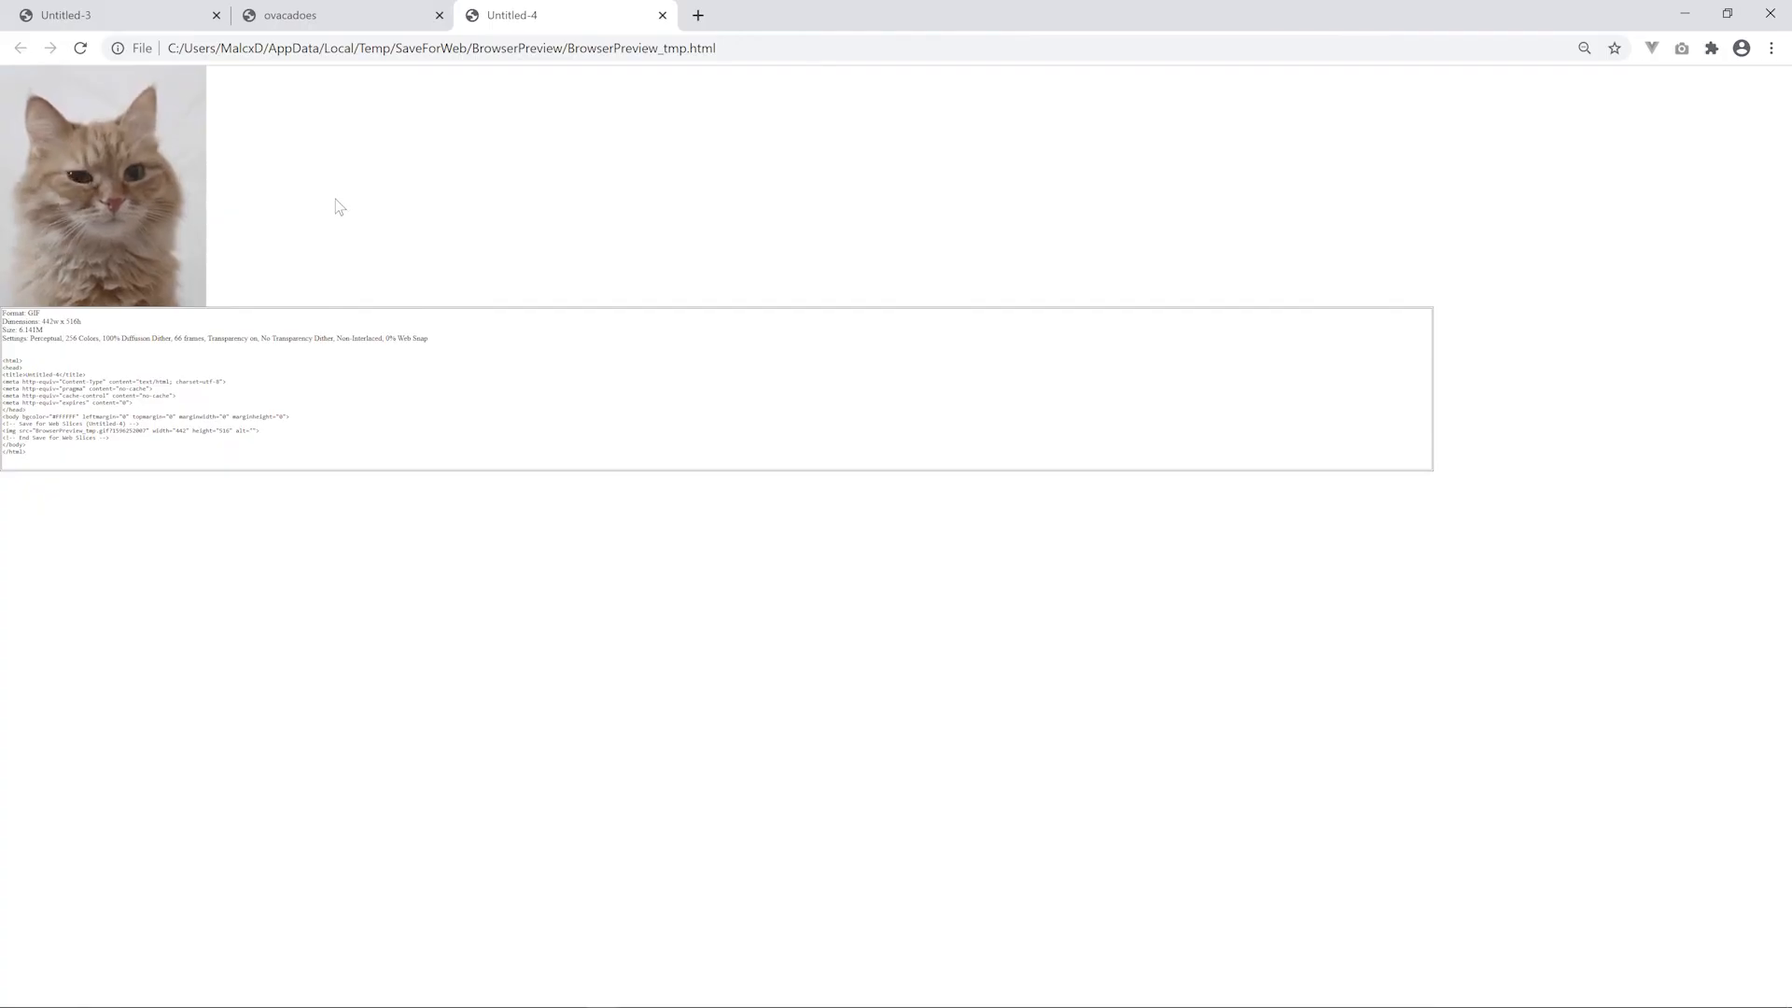
Step: Inspect the looping cat GIF in the browser preview at larger zoom levels, up to 110%
{"action": "scroll", "coordinate": [338, 199], "scroll_direction": "up", "scroll_amount": 3, "text": "ctrl"}
{"action": "scroll", "coordinate": [392, 232], "scroll_direction": "up", "scroll_amount": 1, "text": "ctrl"}
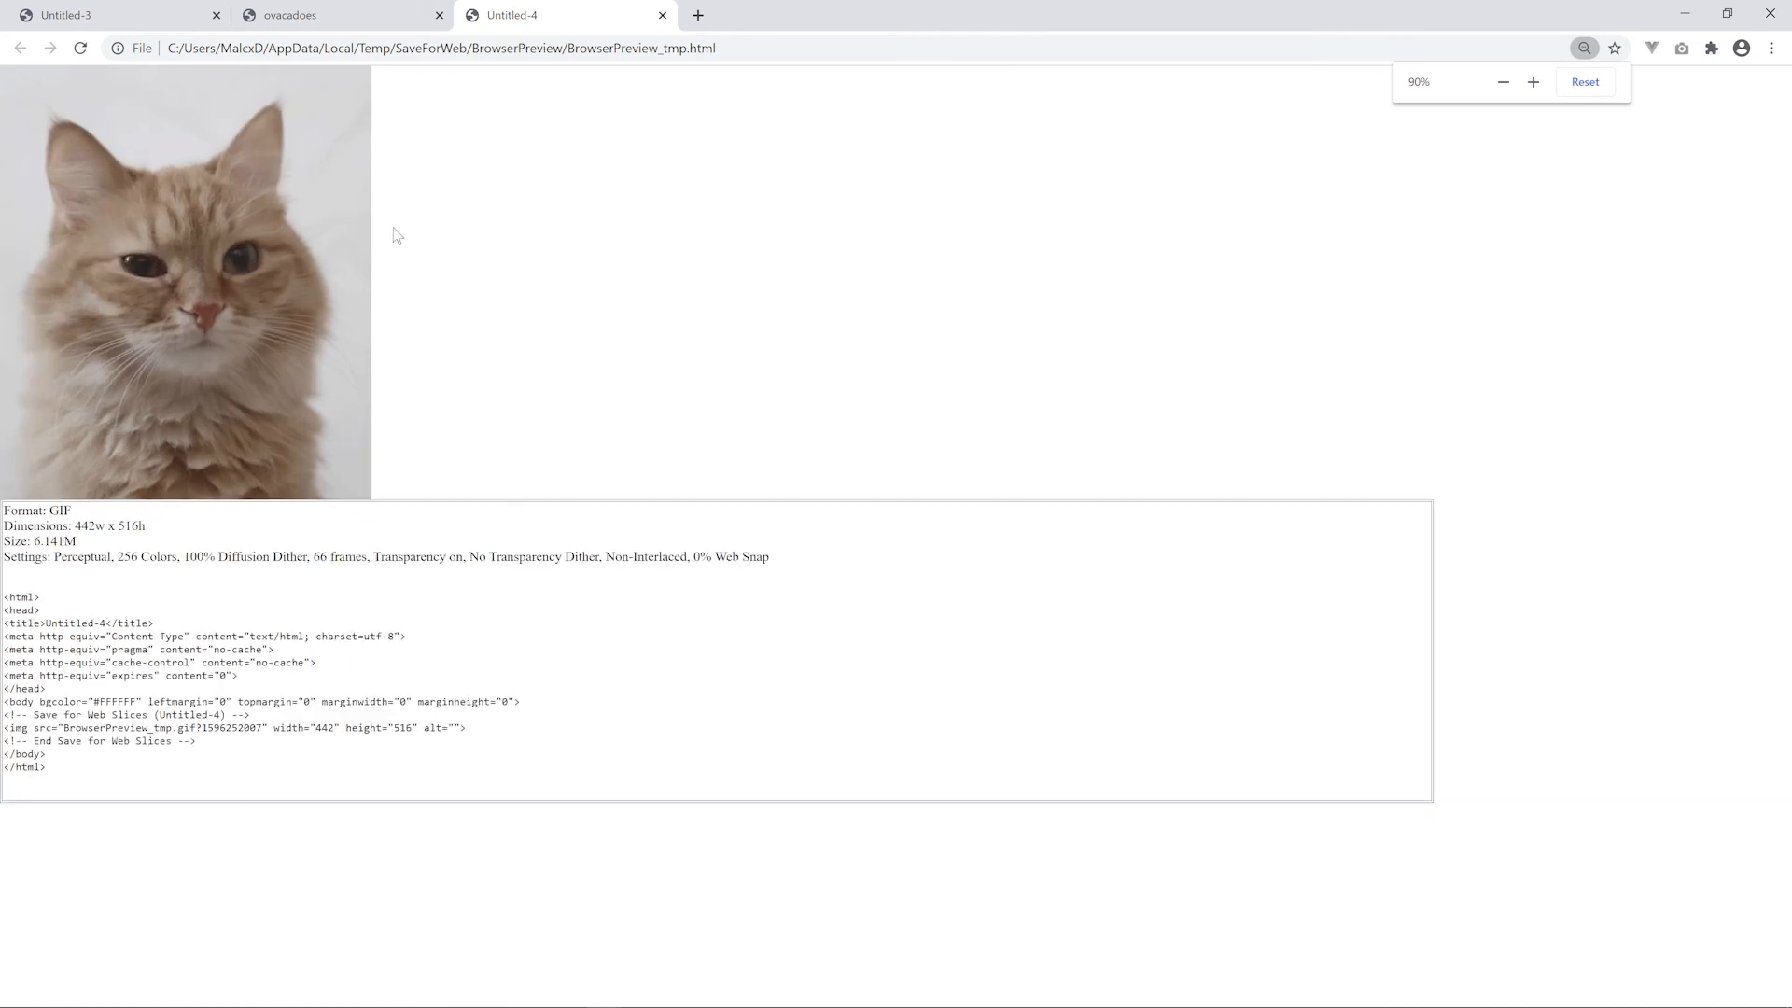
{"action": "scroll", "coordinate": [529, 251], "scroll_direction": "up", "scroll_amount": 2, "text": "ctrl"}
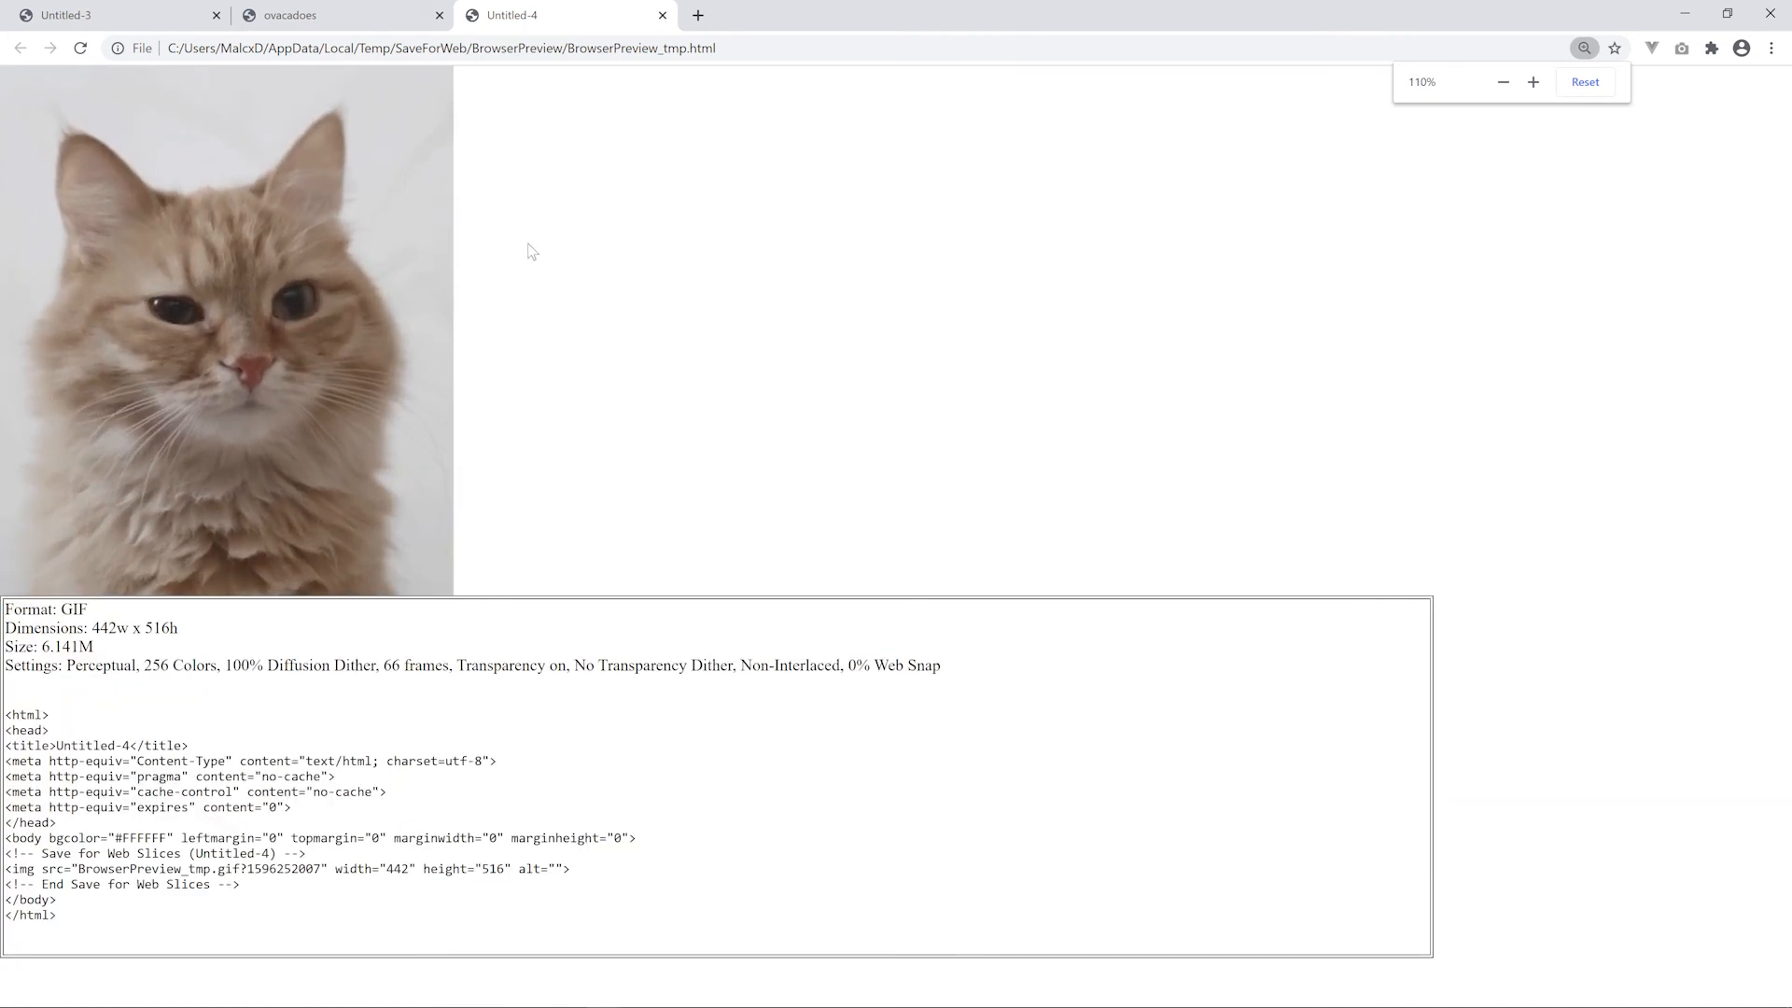
{"action": "scroll", "coordinate": [529, 250], "scroll_direction": "down", "scroll_amount": 3, "text": "ctrl"}
Step: Switch back to Photoshop, save the optimized cat GIF as Untitled-4.gif in the EXPORTS folder, and activate the Move tool
{"action": "mouse_move", "coordinate": [503, 1001]}
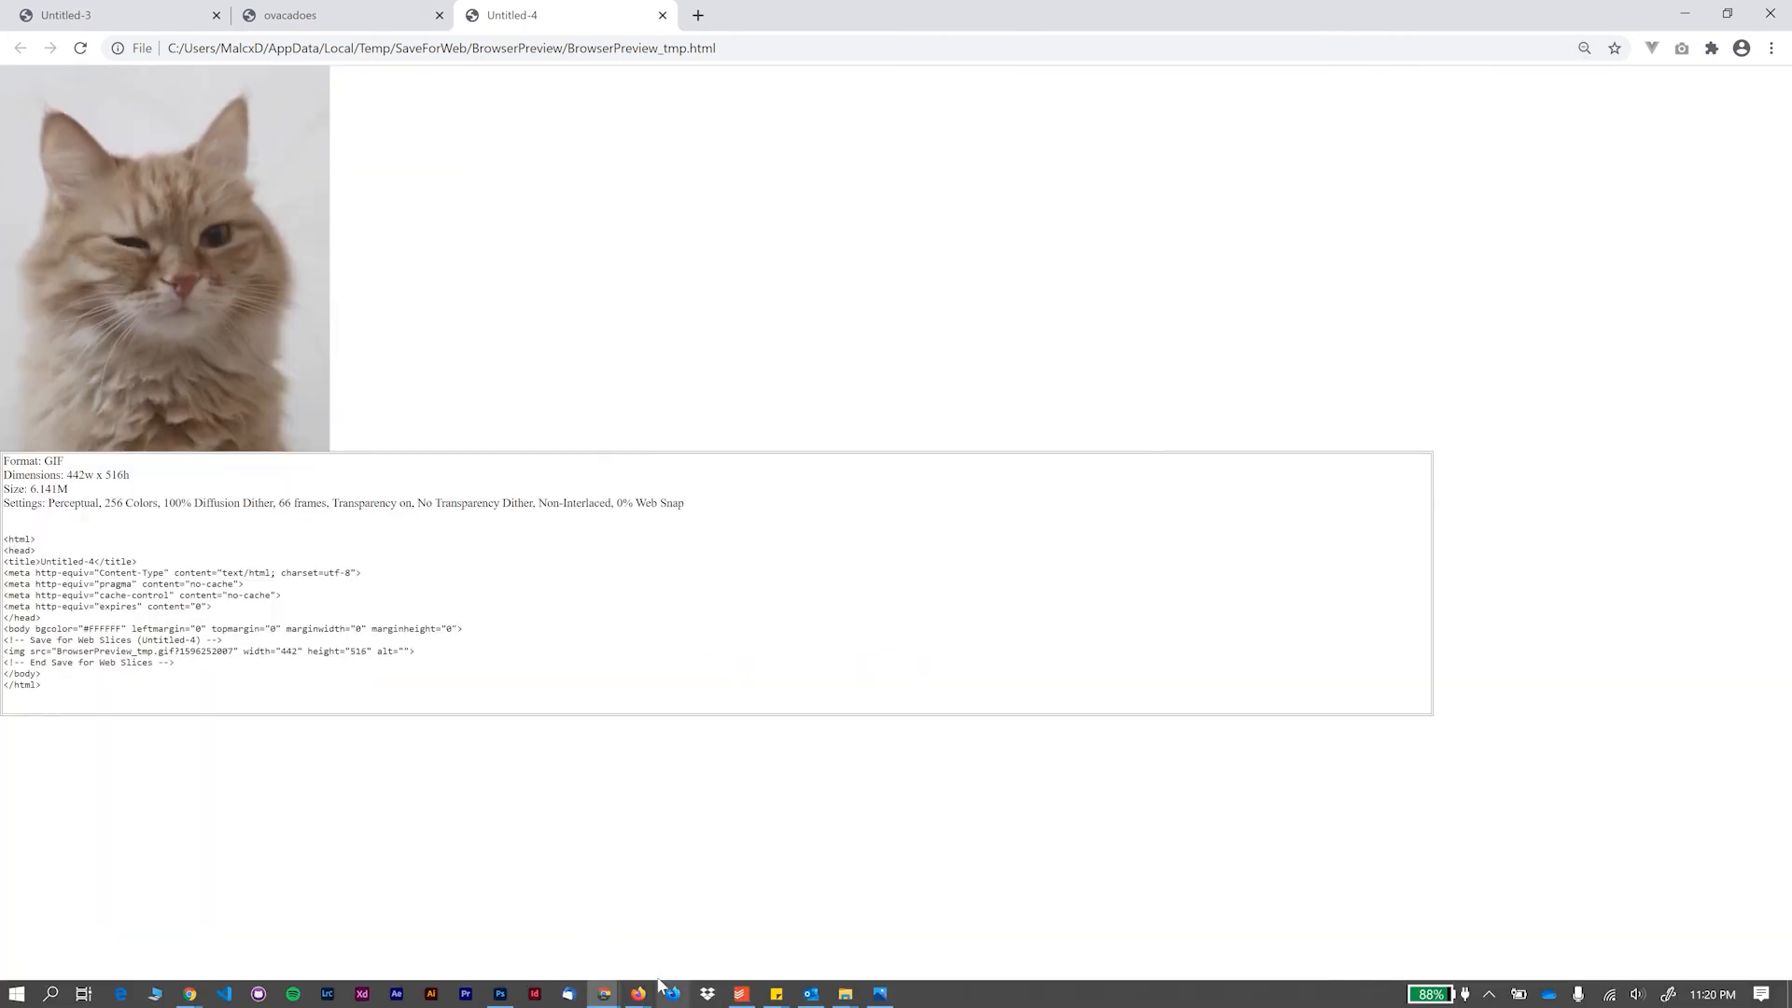
{"action": "left_click", "coordinate": [500, 994]}
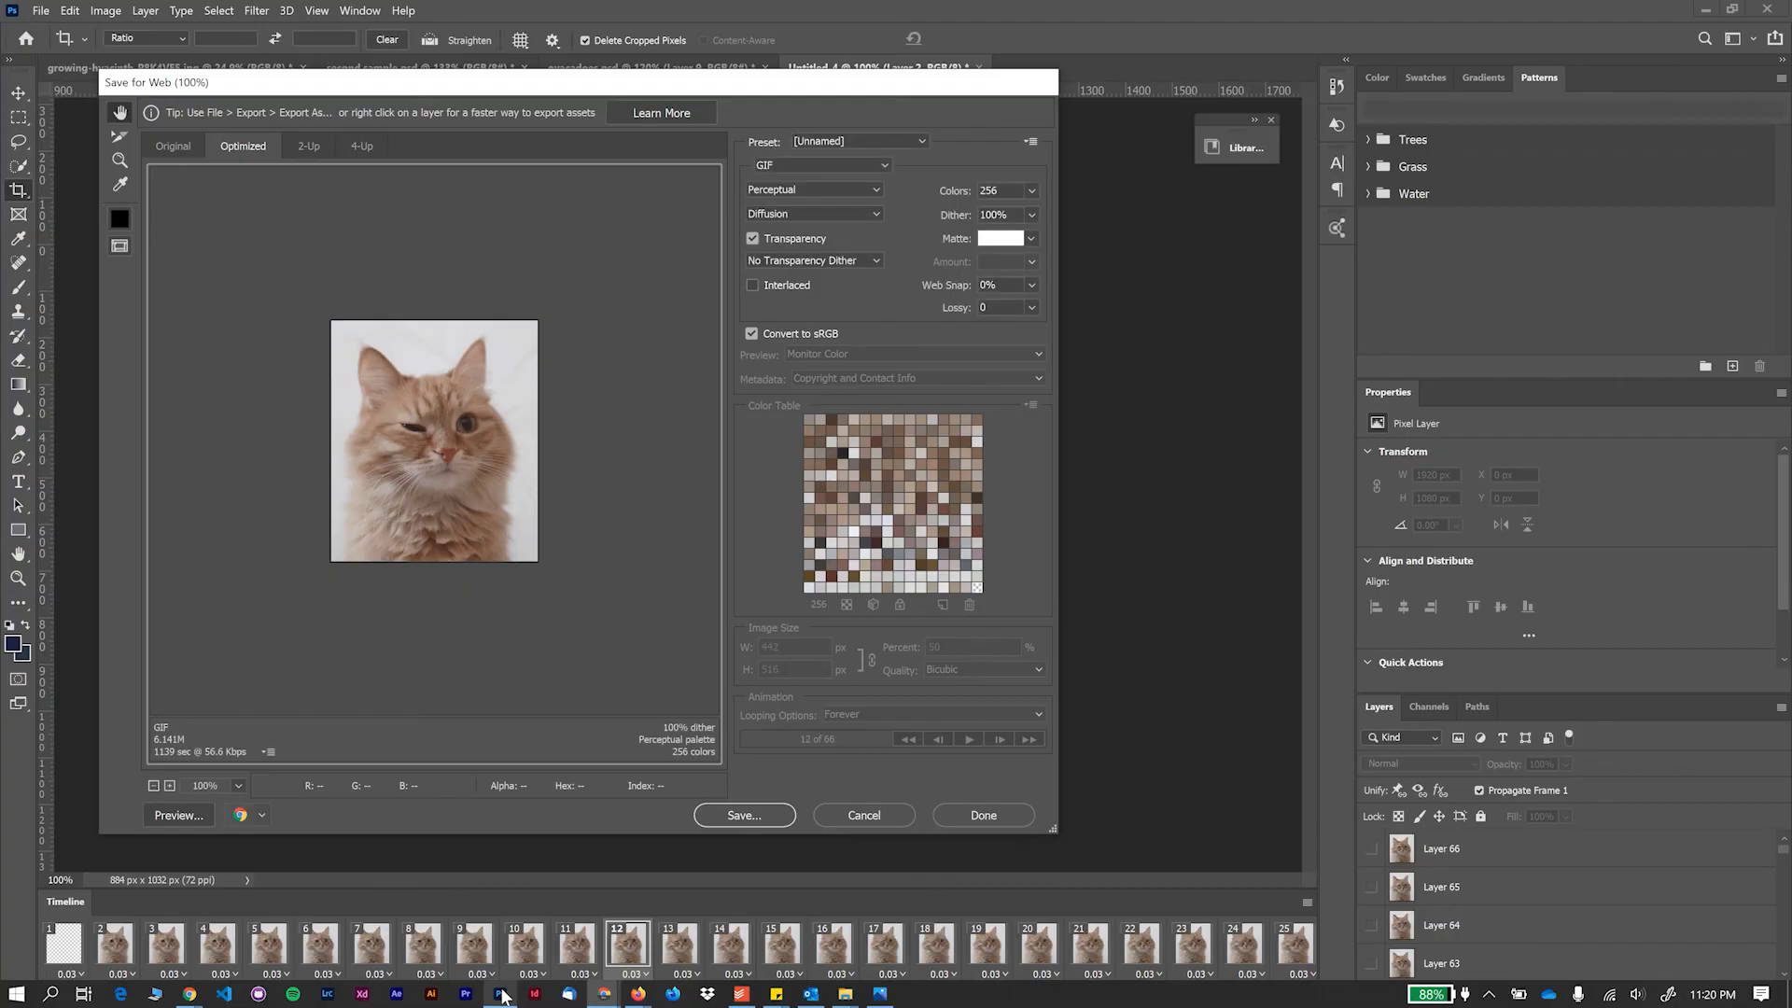
{"action": "left_click", "coordinate": [764, 823]}
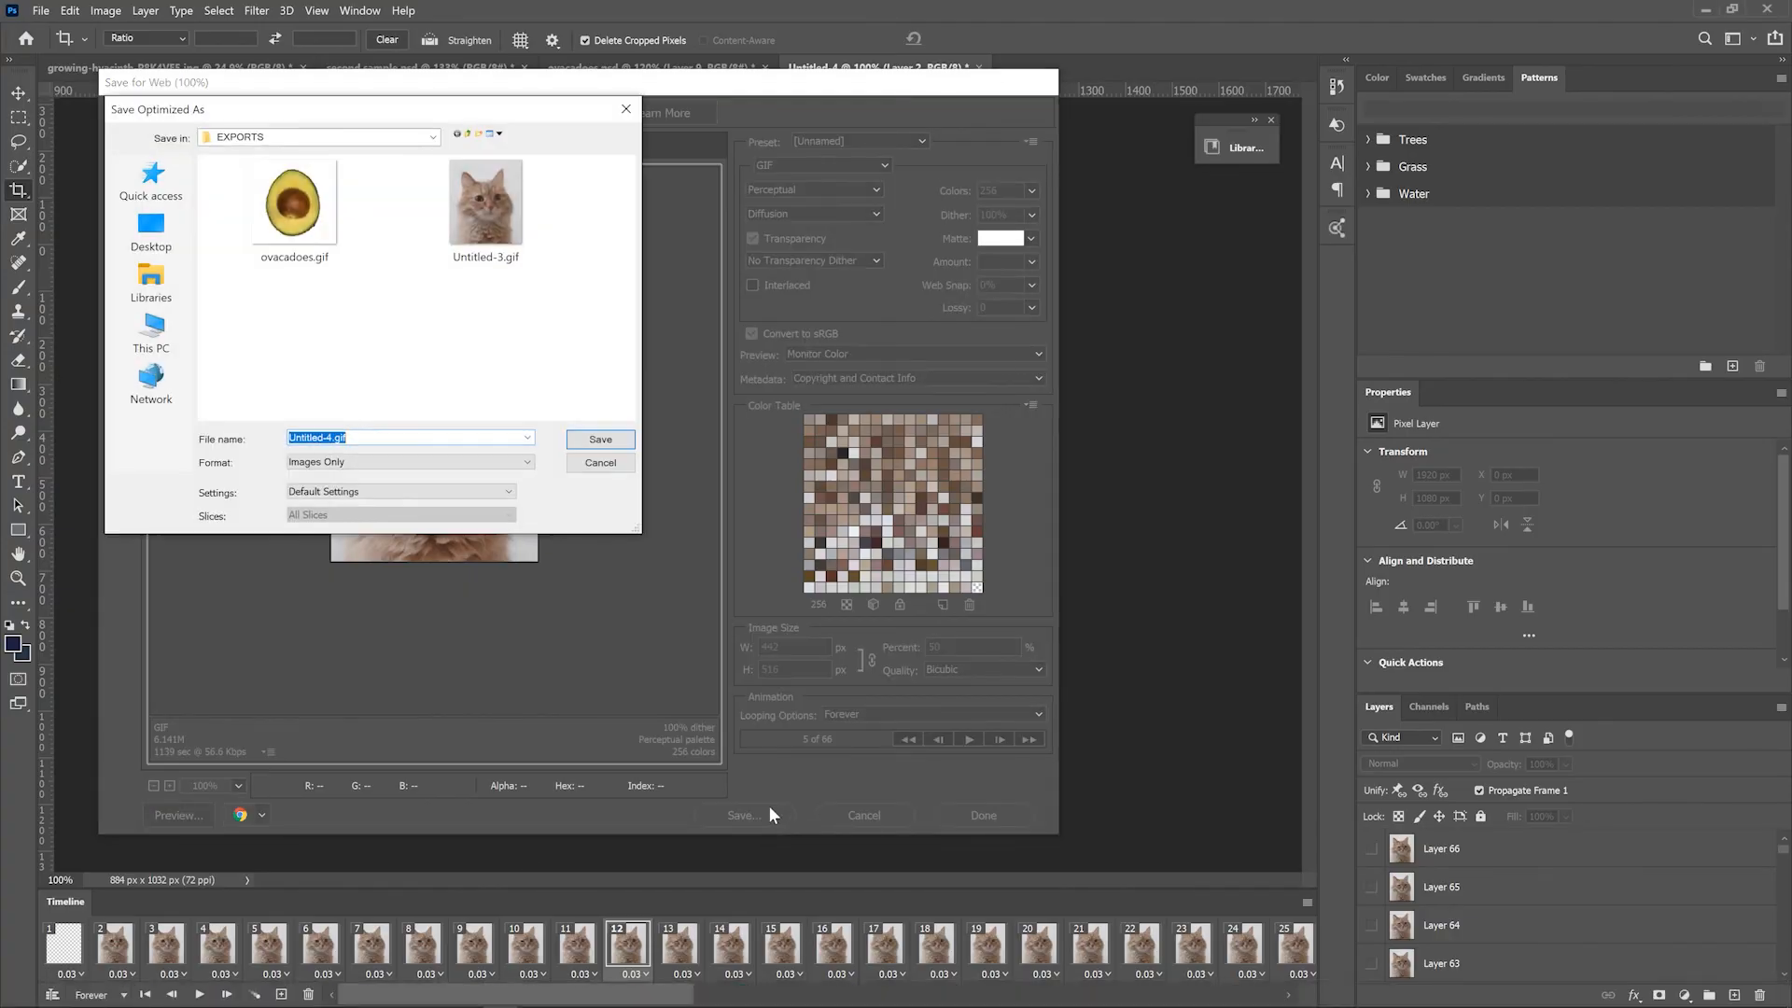
{"action": "left_click", "coordinate": [586, 439]}
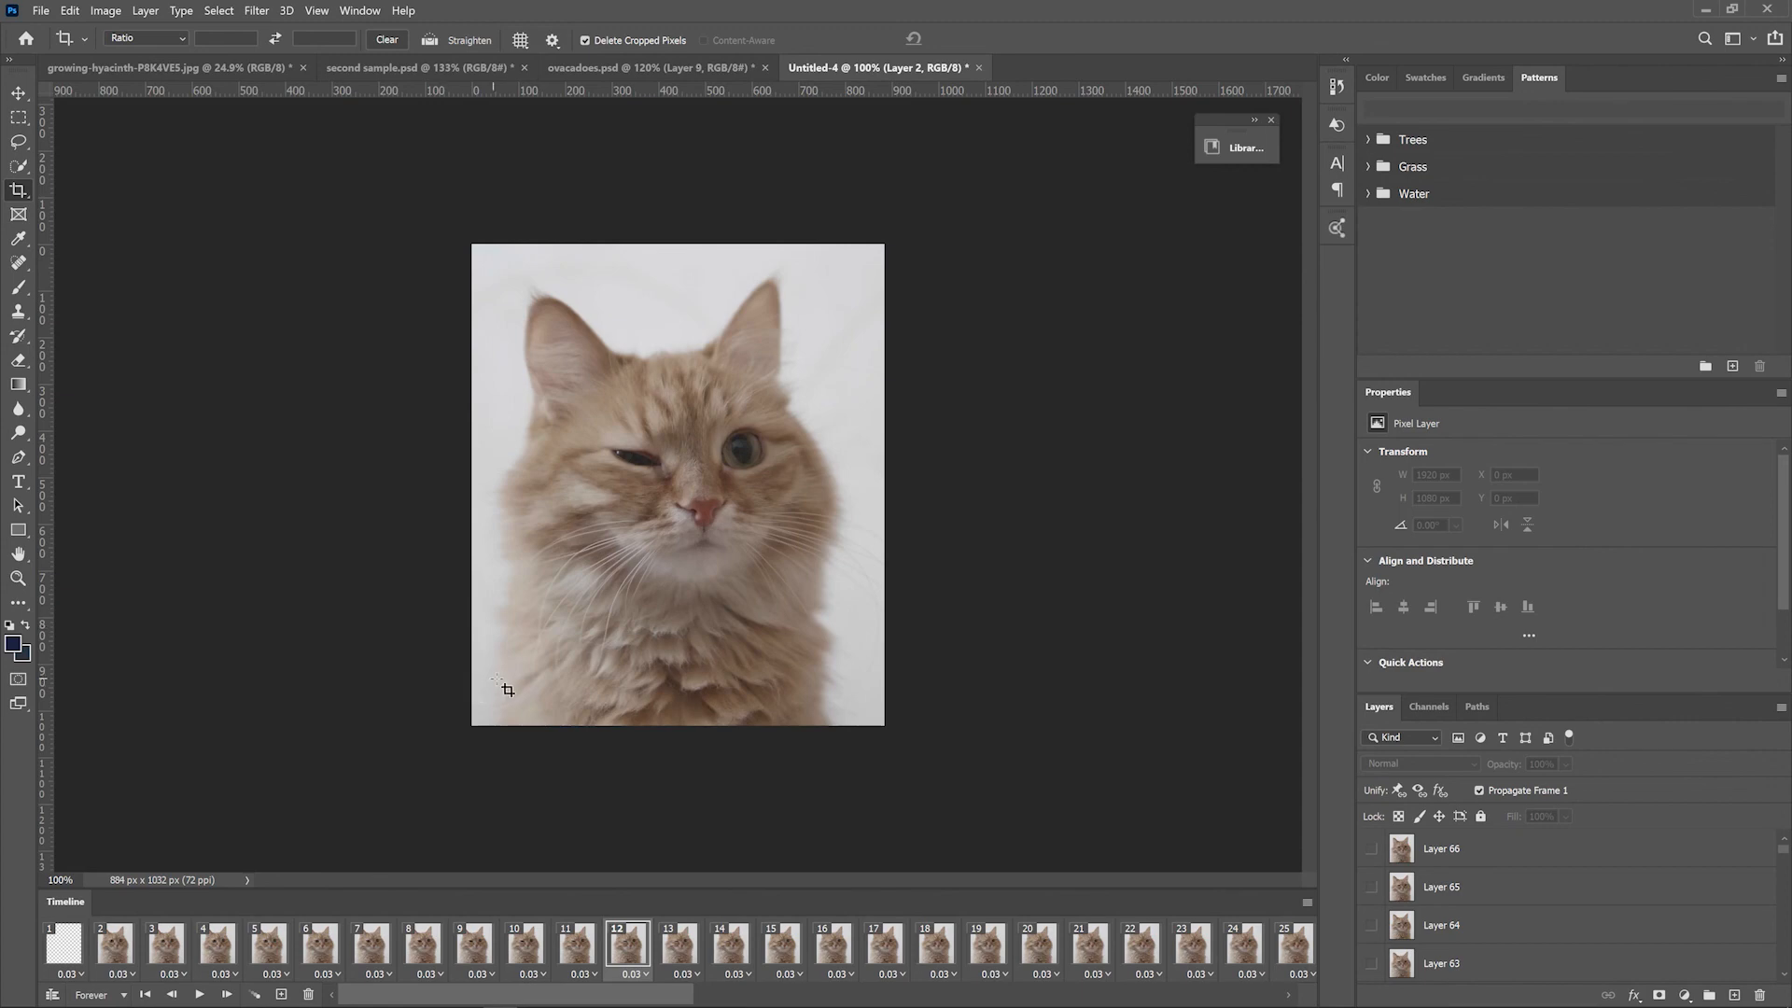
{"action": "key", "text": "v"}
Step: Arrange the Photos windows of ovacadoes.gif and Untitled-4.gif side by side to compare both looping animations
{"action": "left_click", "coordinate": [694, 69]}
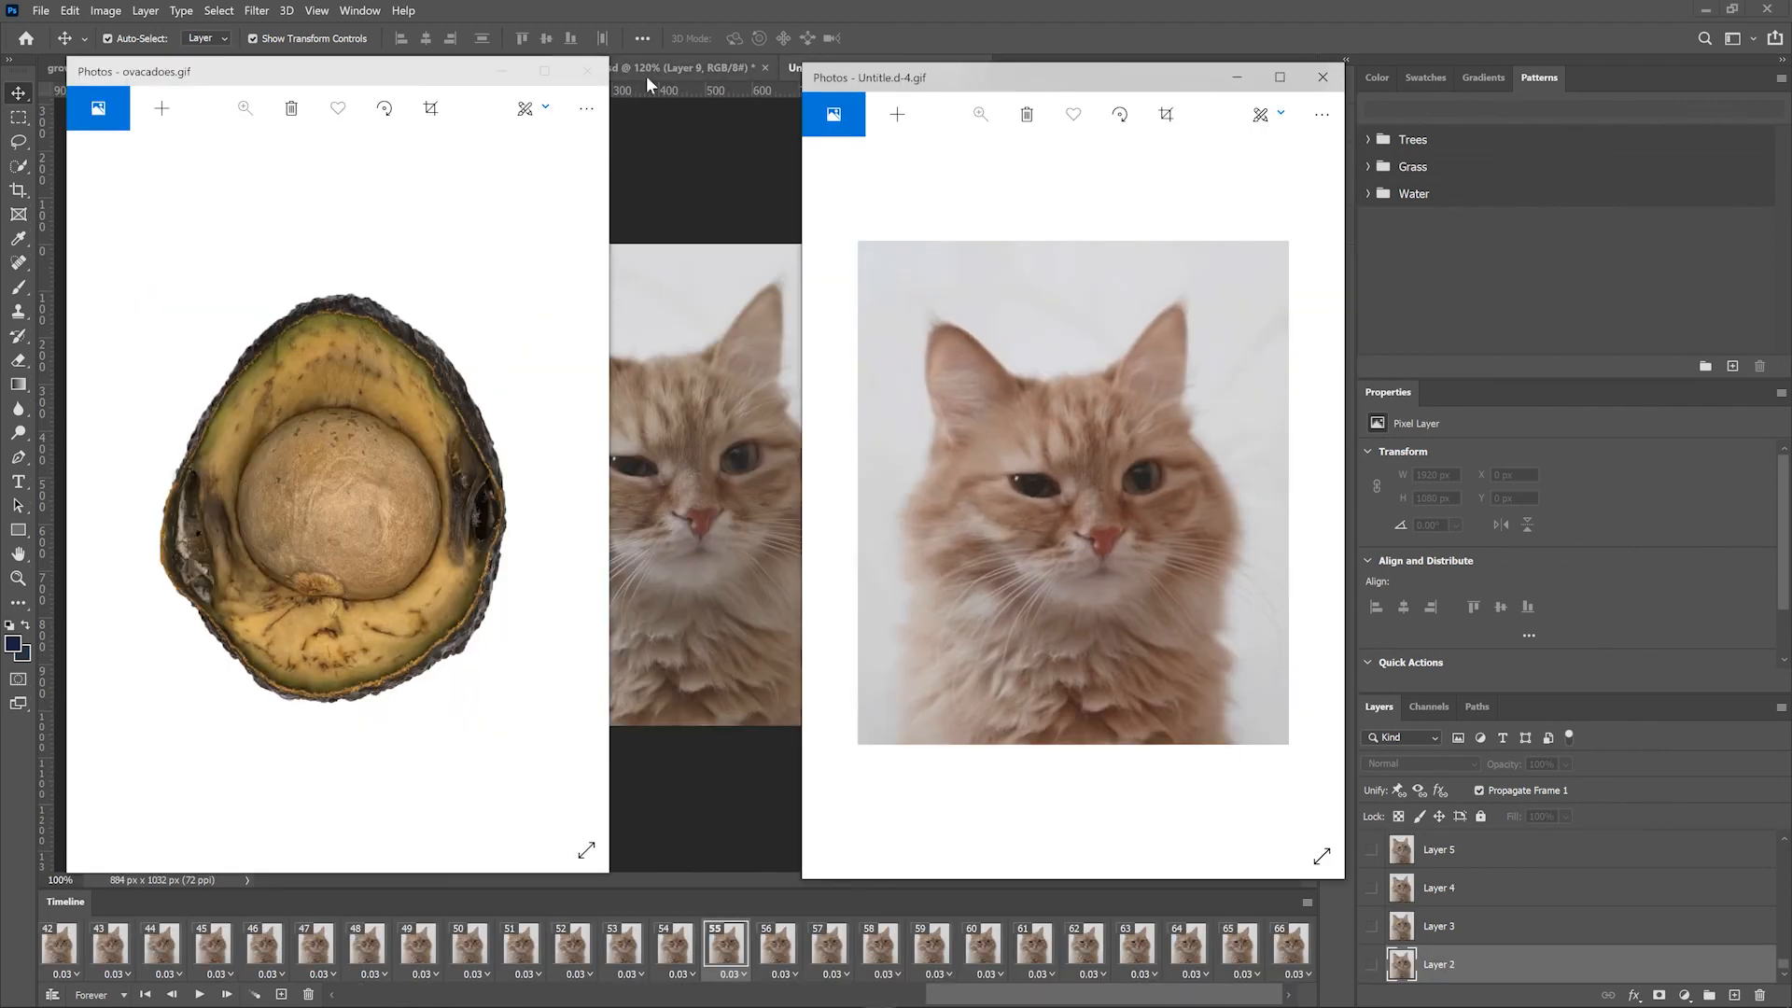
{"action": "left_click_drag", "start_coordinate": [383, 69], "coordinate": [567, 76]}
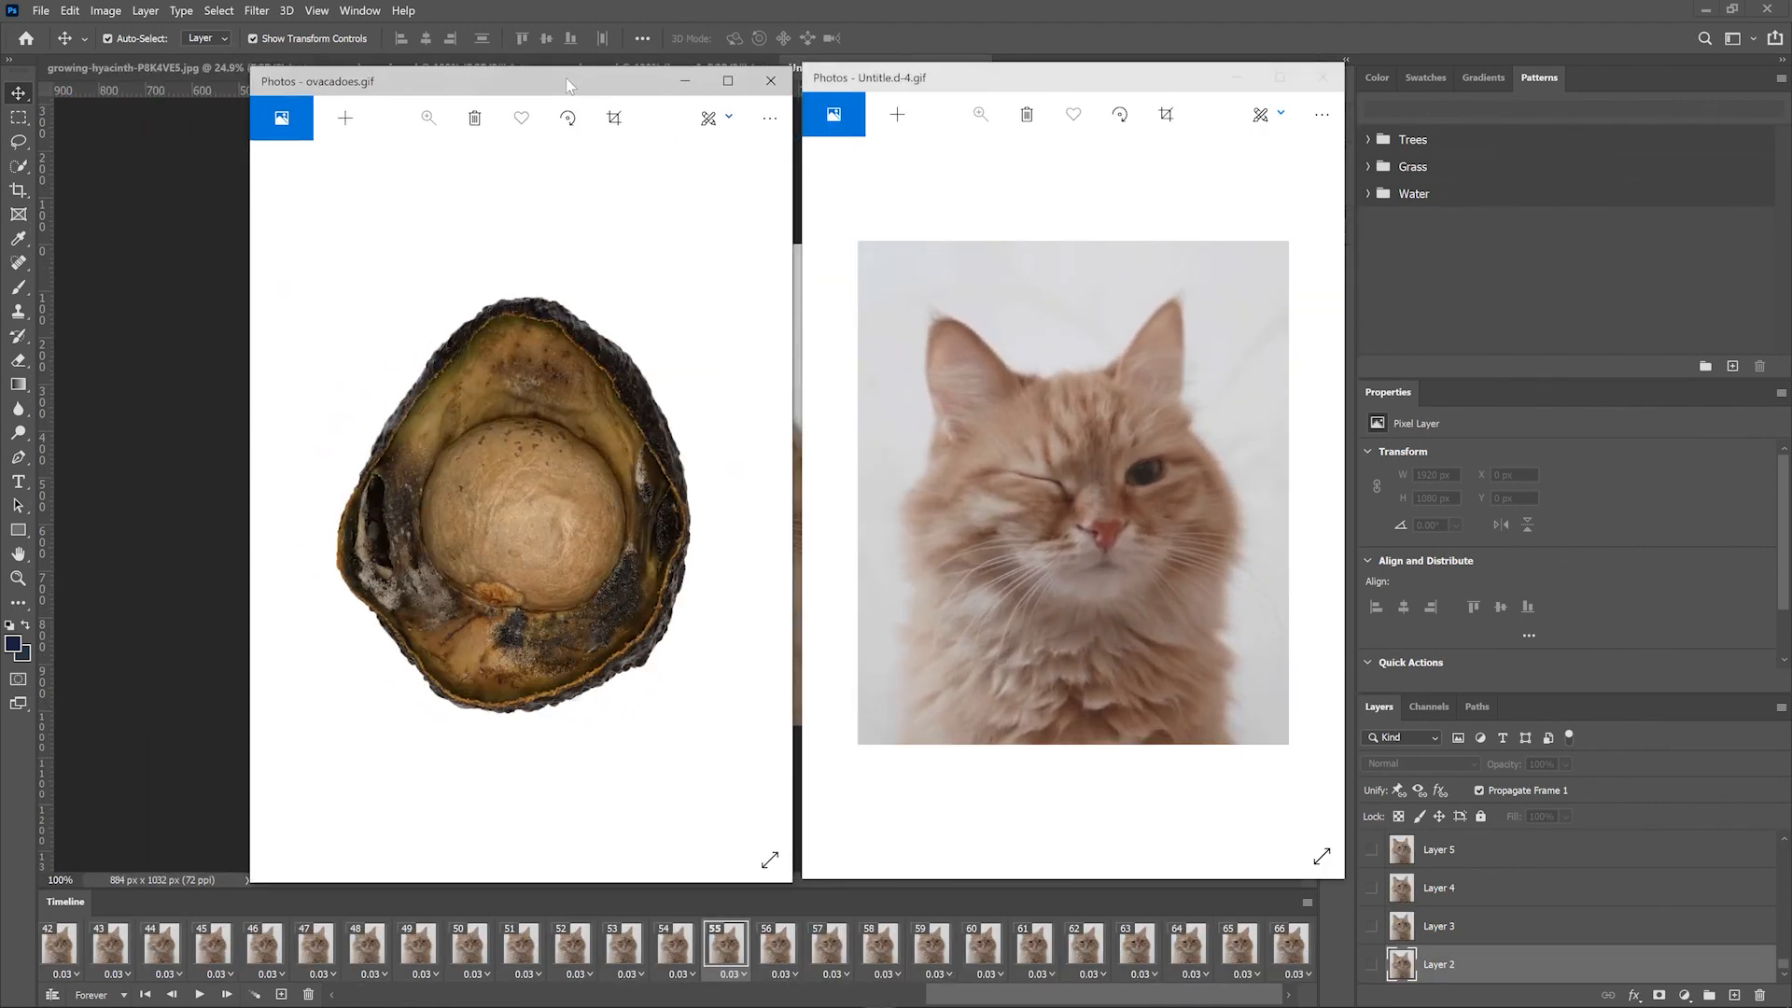
{"action": "mouse_move", "coordinate": [997, 75]}
{"action": "left_mouse_down"}
{"action": "mouse_move", "coordinate": [1034, 71]}
{"action": "mouse_move", "coordinate": [993, 75]}
{"action": "left_mouse_up"}
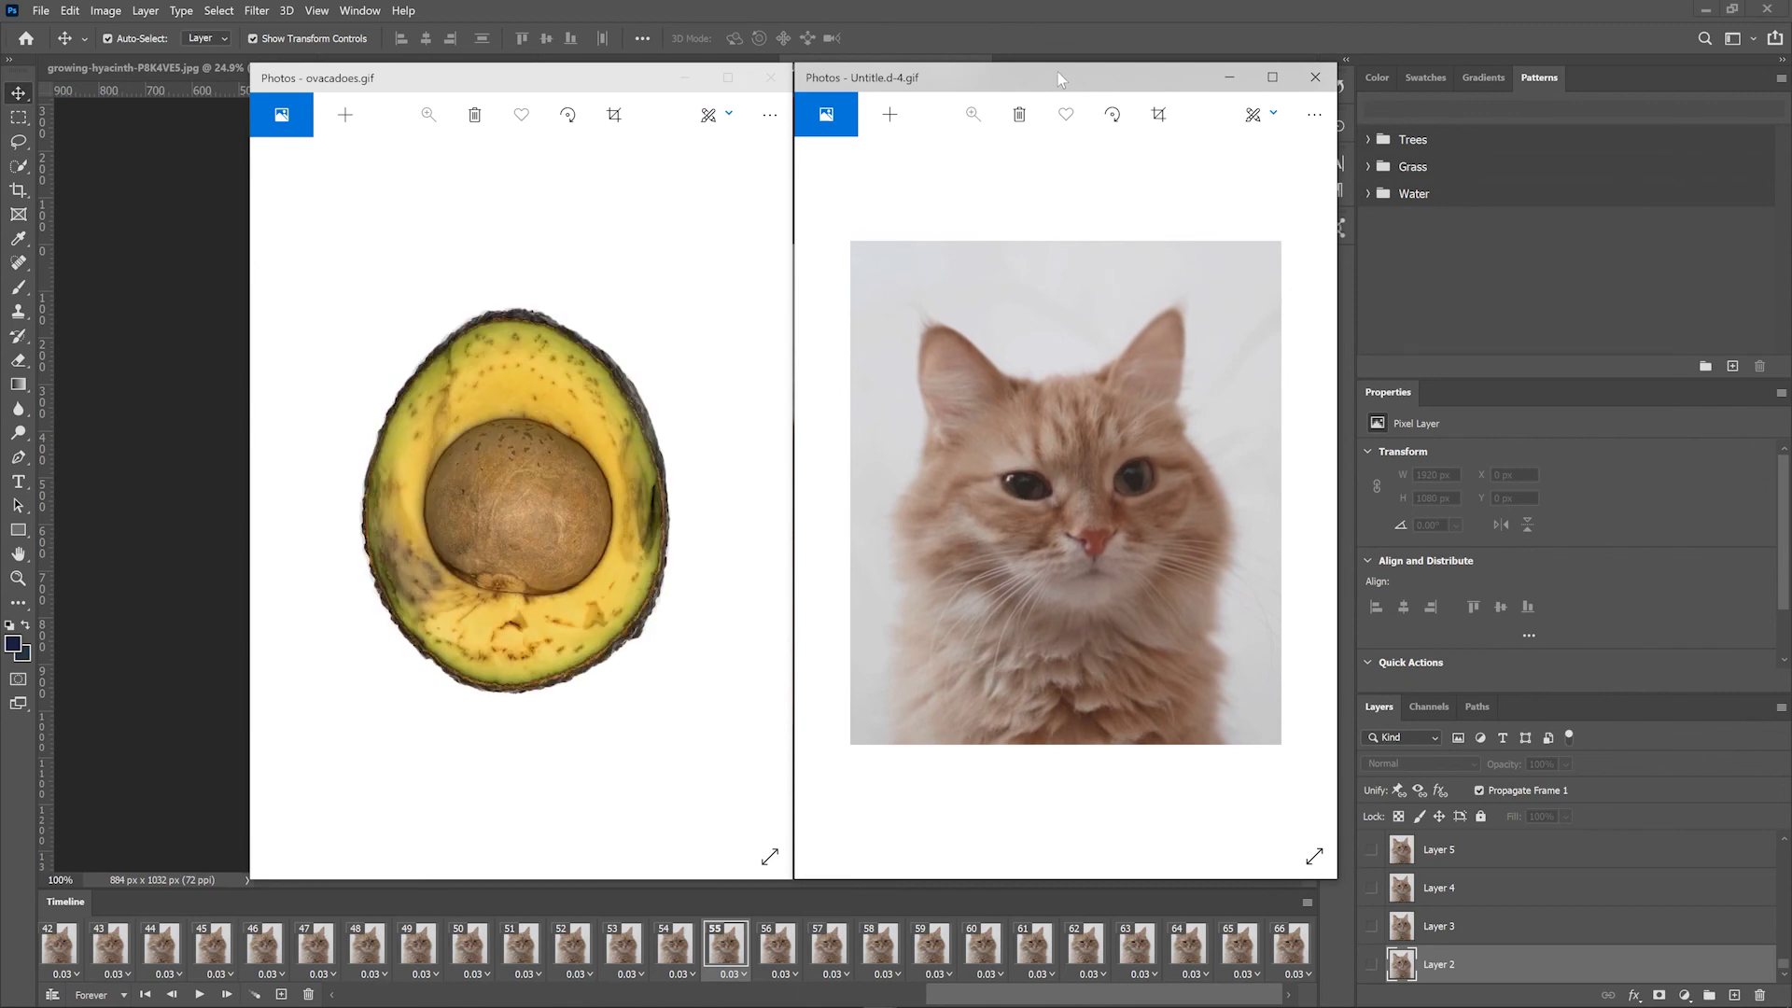